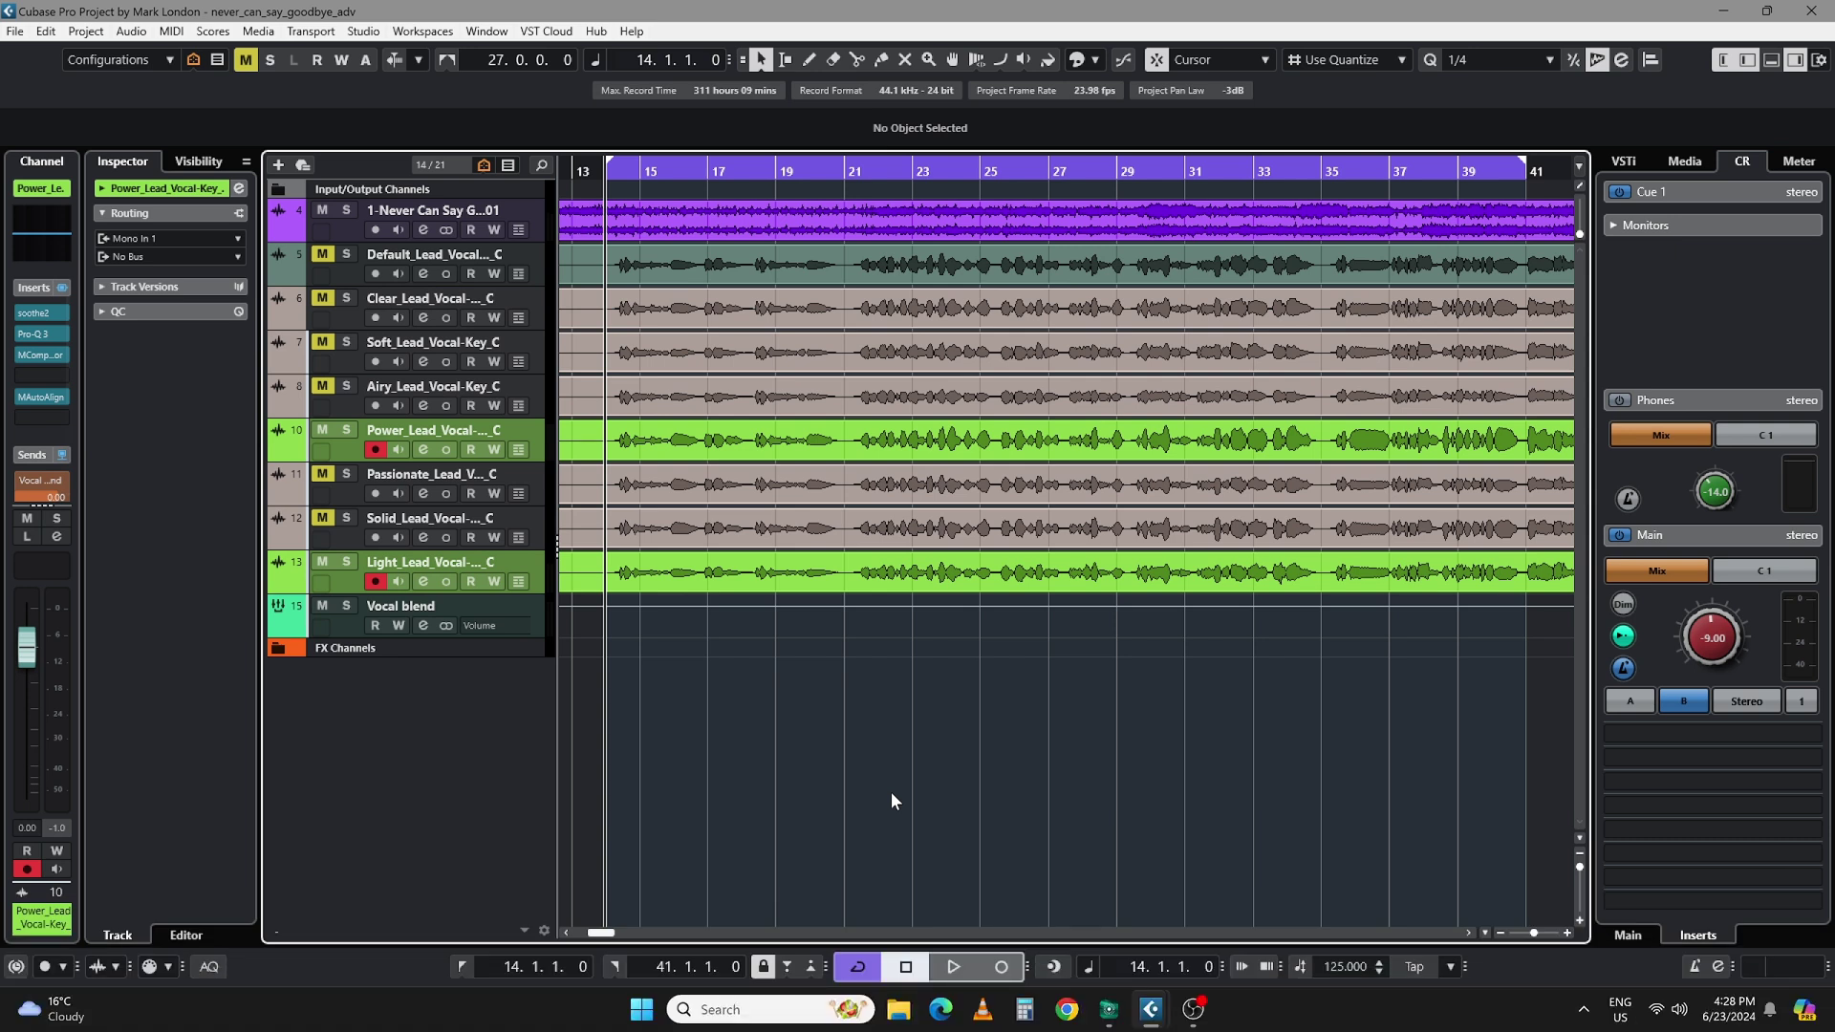
# Step: Select the Power_Lead_Vocal and Light_Lead_Vocal tracks together and enlarge their waveforms around bar 28
pyautogui.click(346, 447)
pyautogui.click(361, 568)
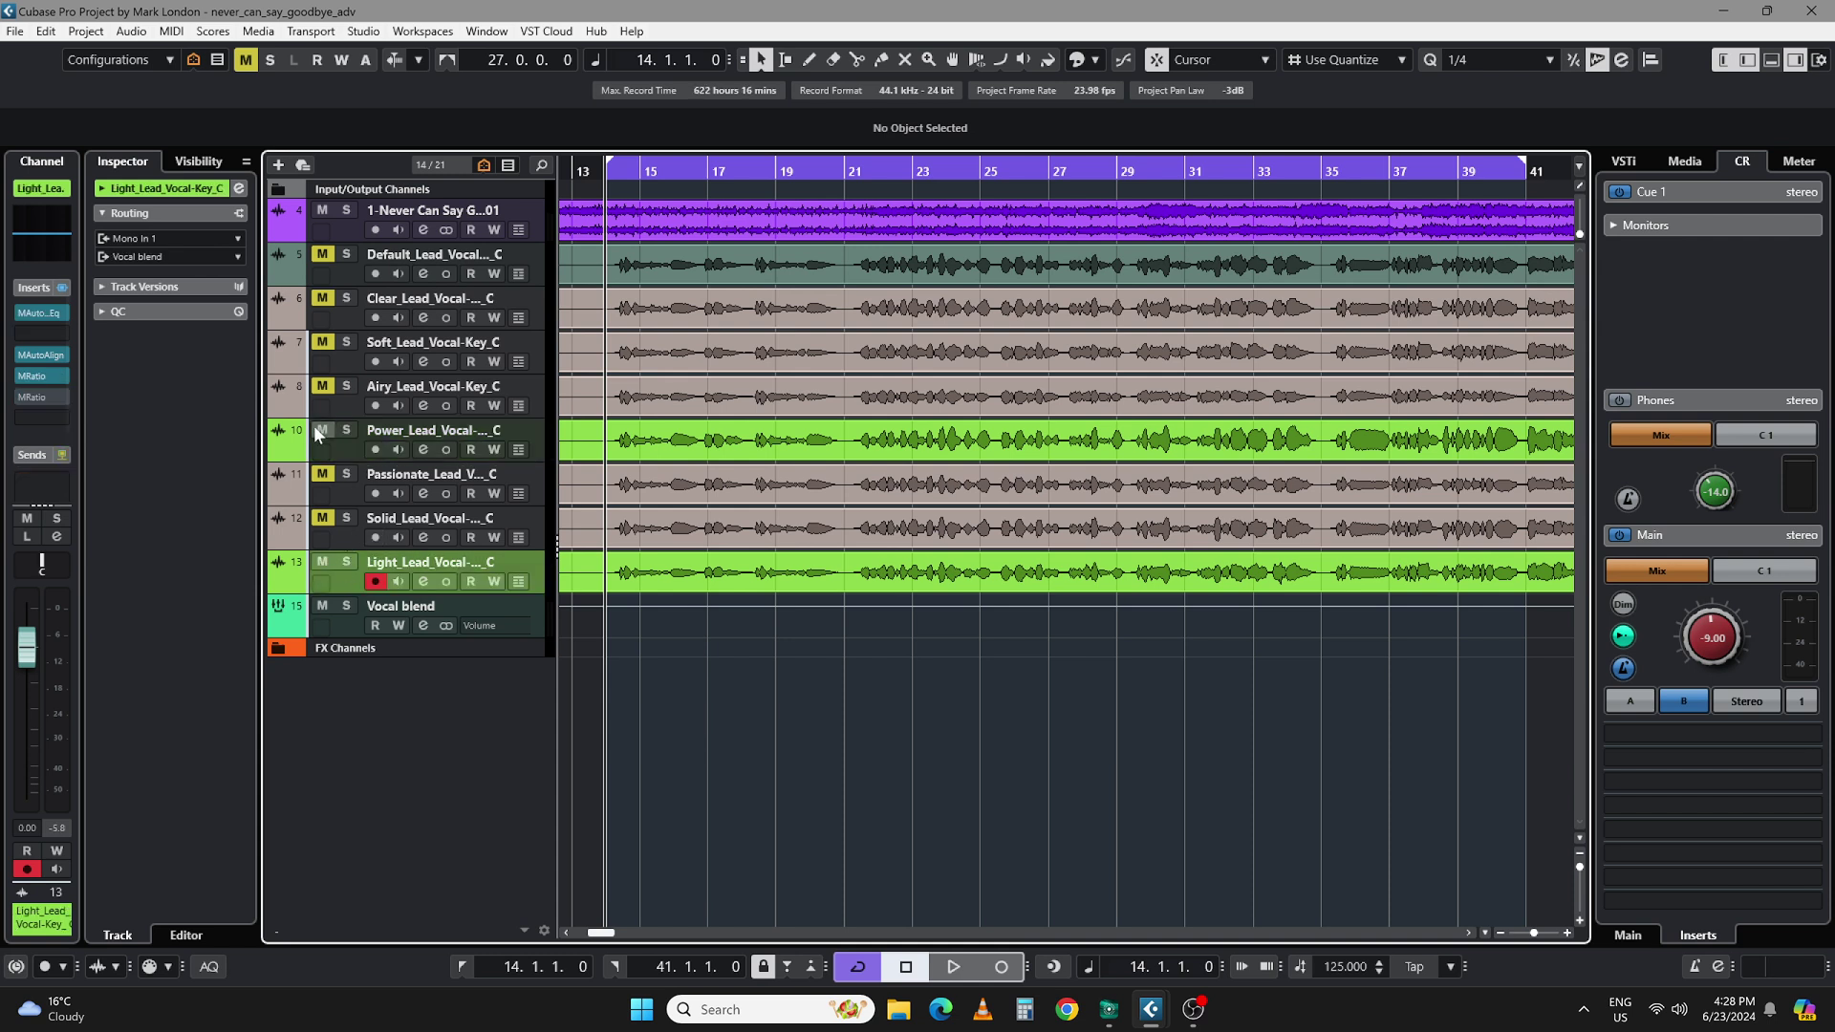
pyautogui.keyDown('ctrl'); pyautogui.click(342, 447); pyautogui.keyUp('ctrl')
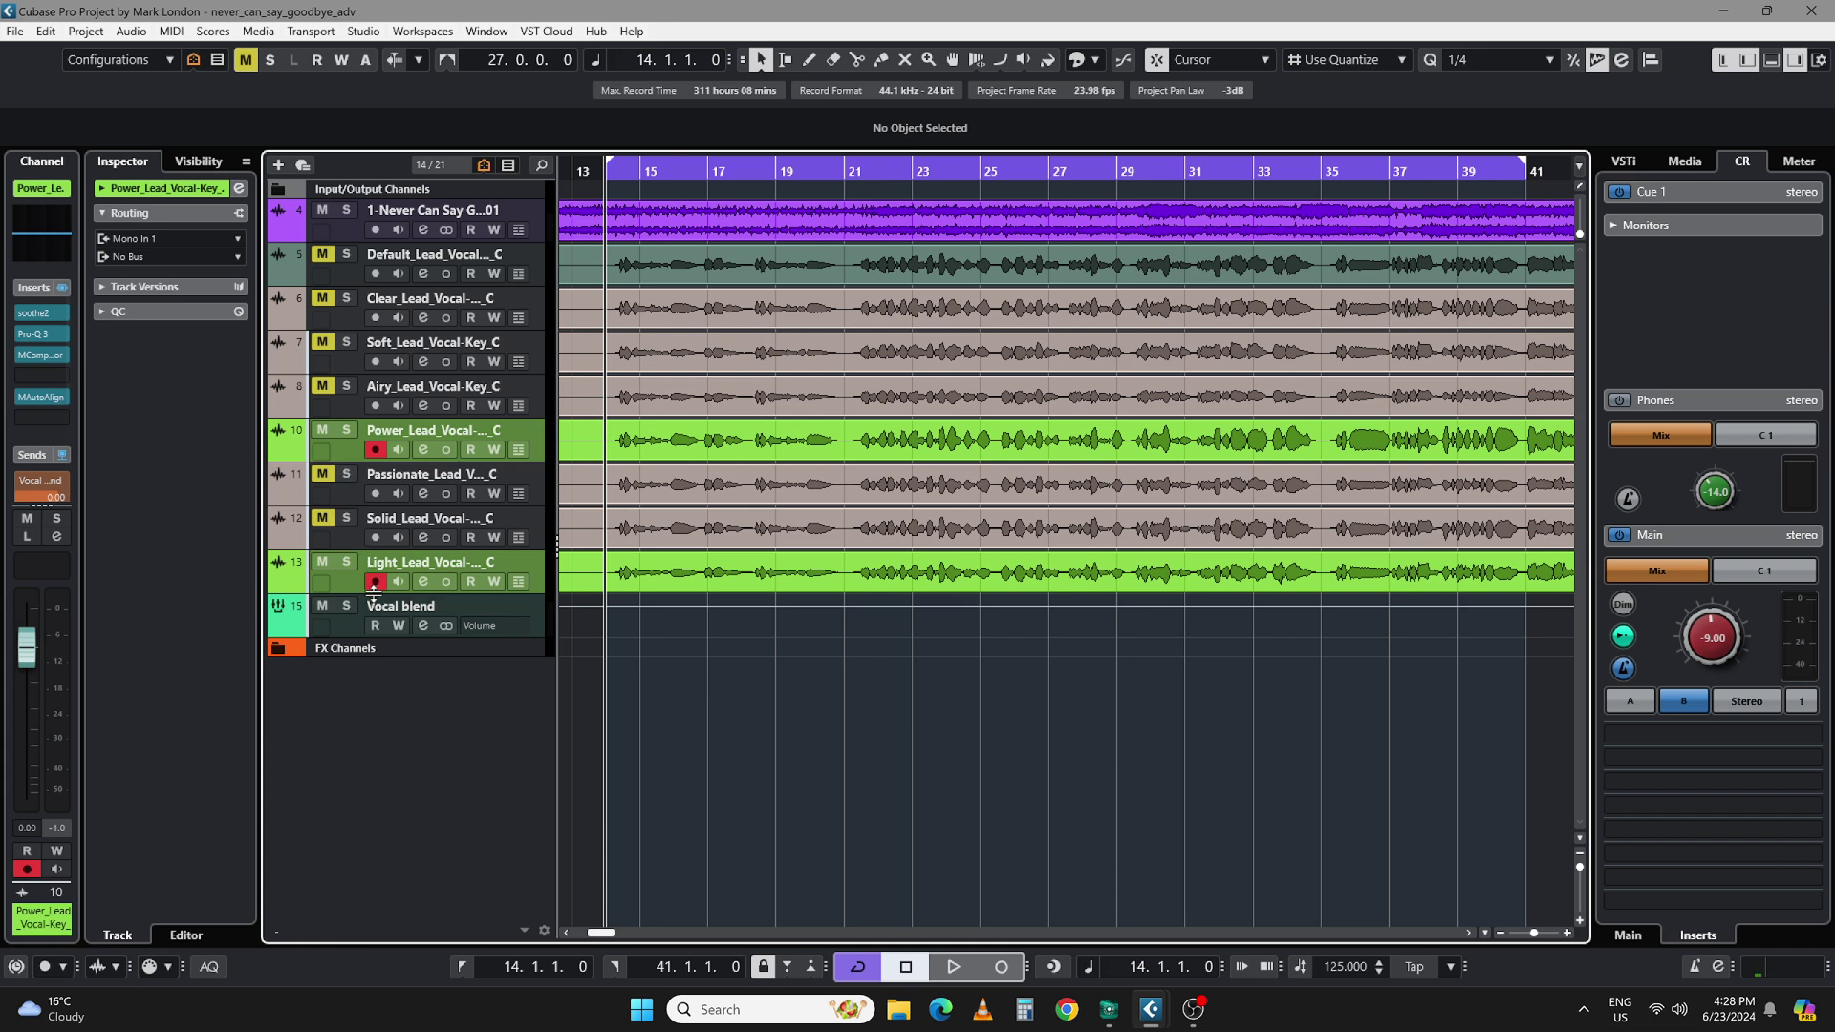
pyautogui.hotkey('ctrl', 'Down')
pyautogui.moveTo(1099, 170); pyautogui.dragTo(1099, 239)
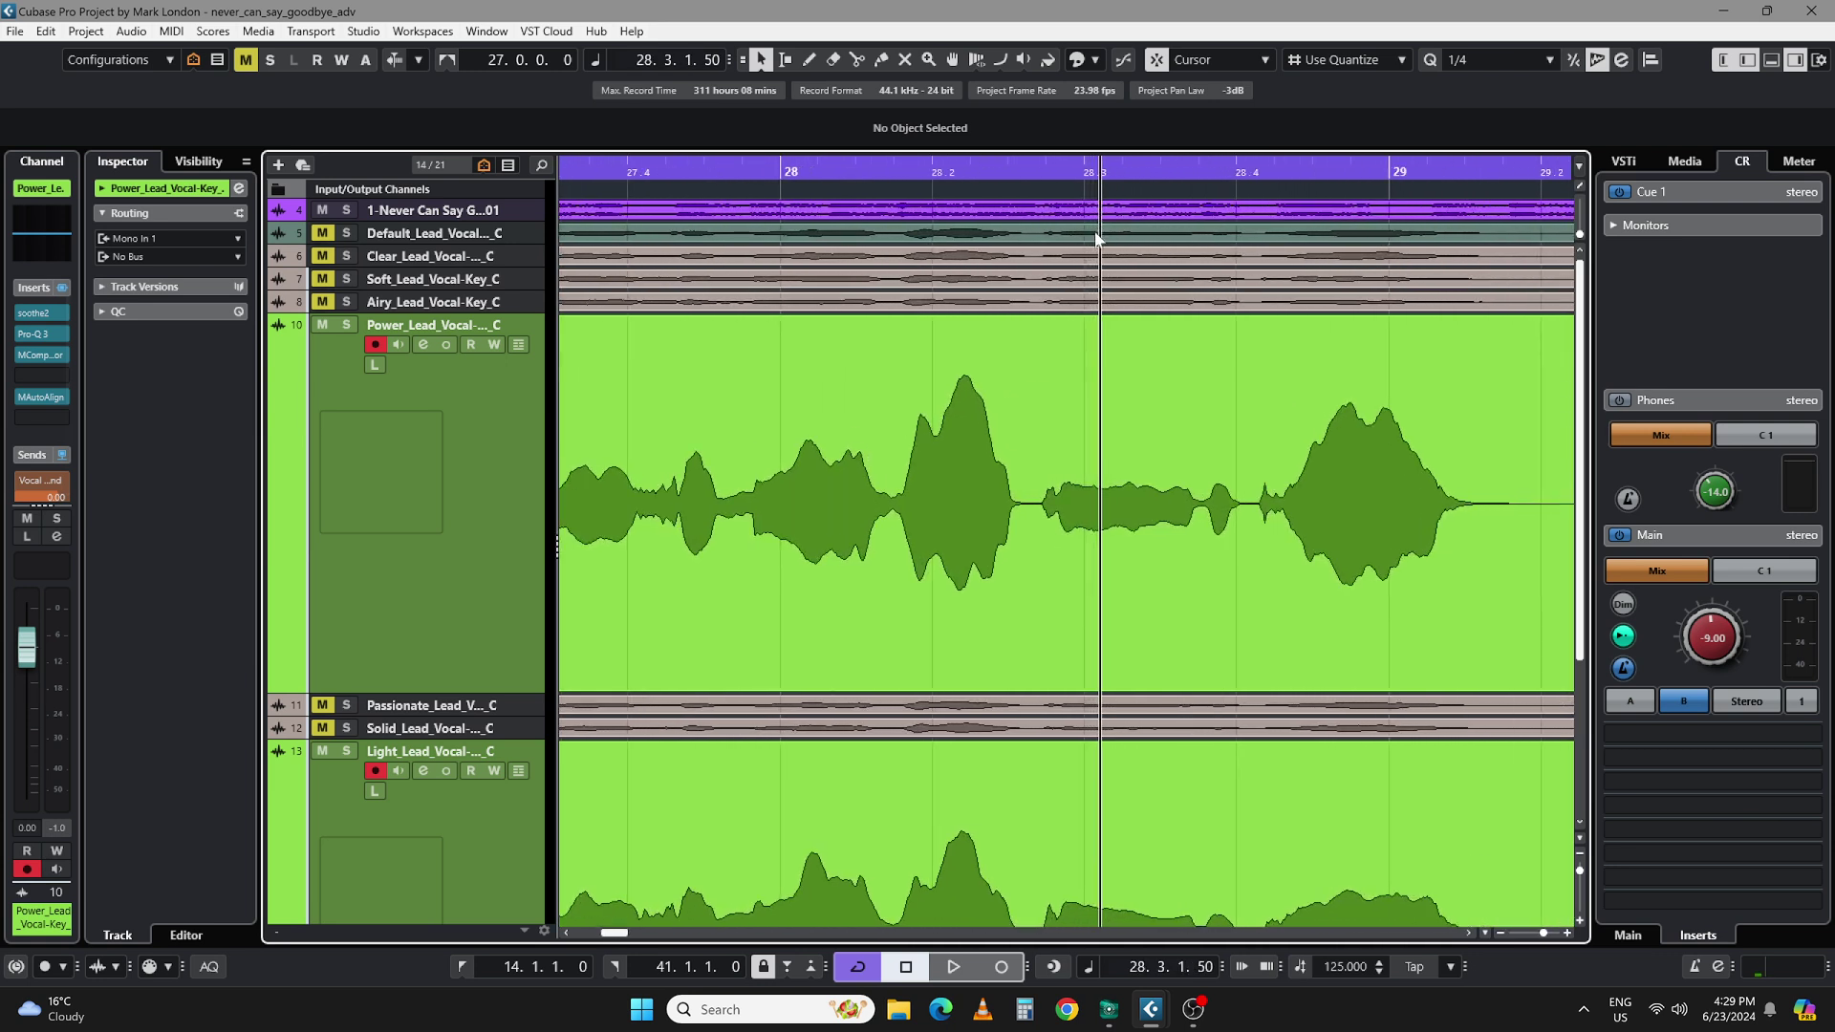
# Step: Compare the waveform shapes of the Power and Light lead vocals from about bar 27 through bar 44
pyautogui.scroll(-4, 925, 285)
pyautogui.hscroll(-3, 925, 285)
pyautogui.moveTo(810, 172); pyautogui.dragTo(810, 158)
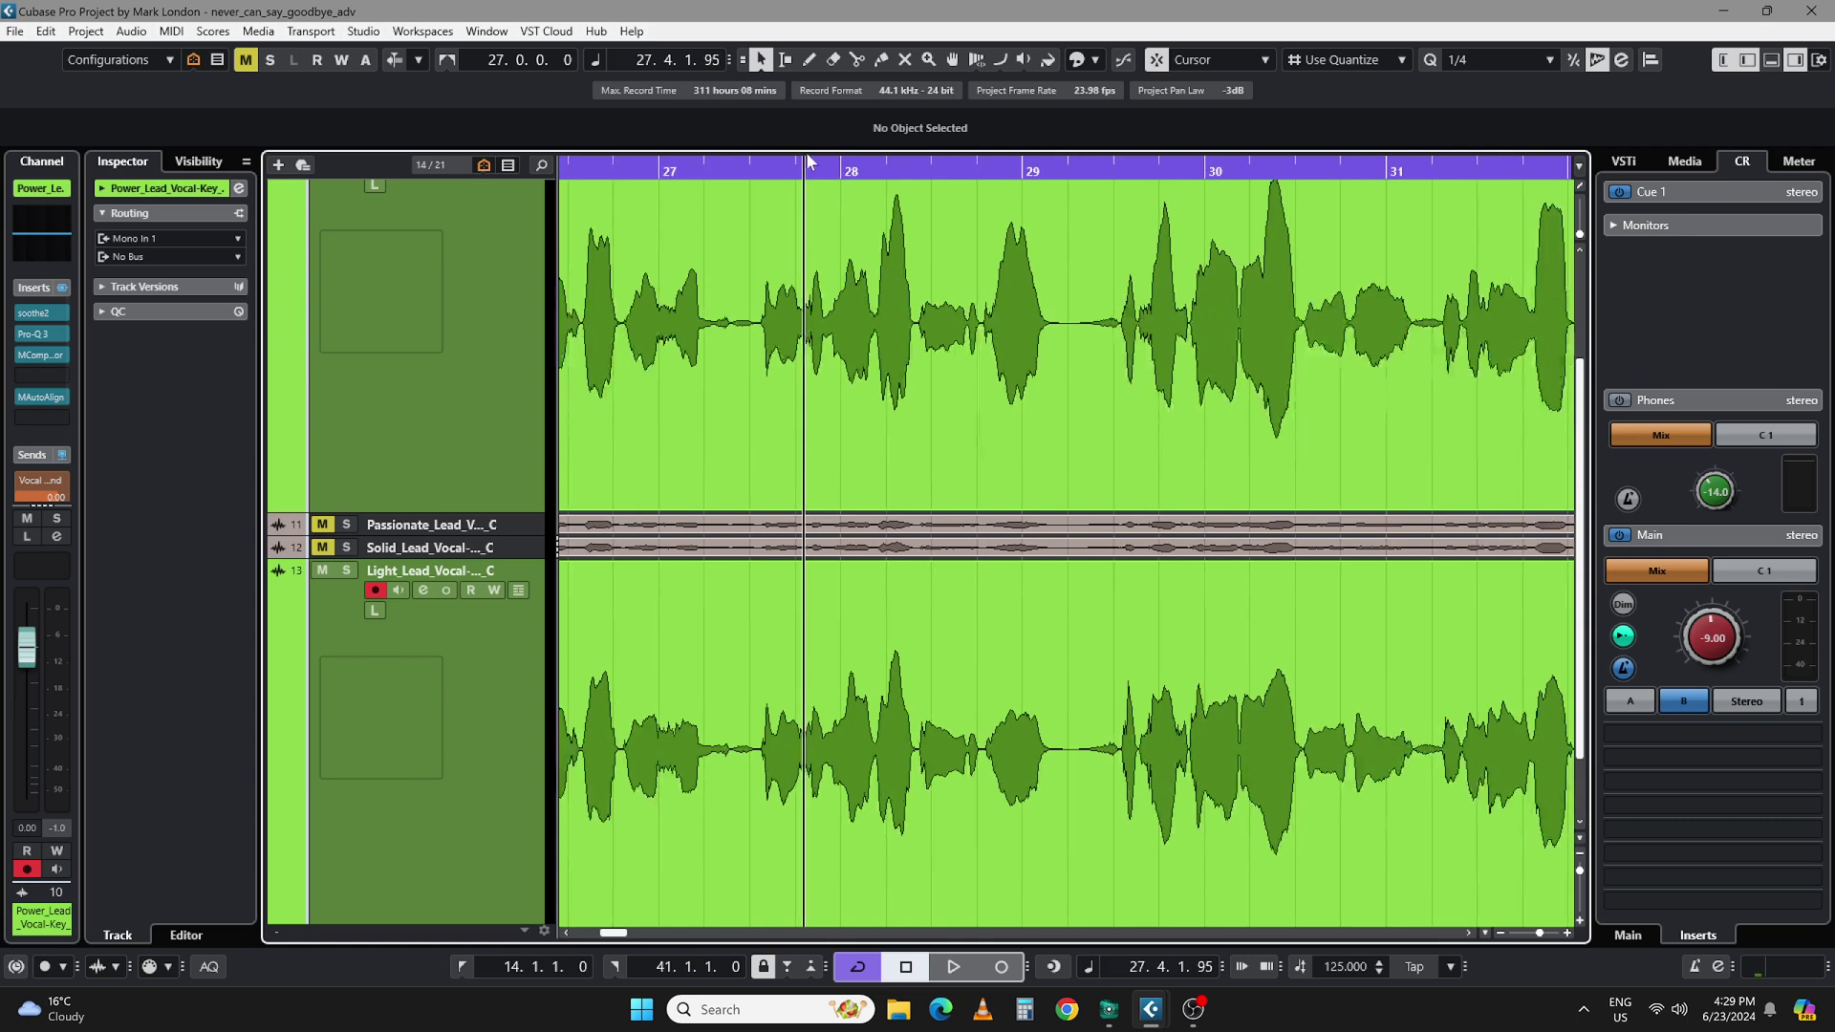
pyautogui.hscroll(3, 881, 367)
pyautogui.scroll(1, 881, 367)
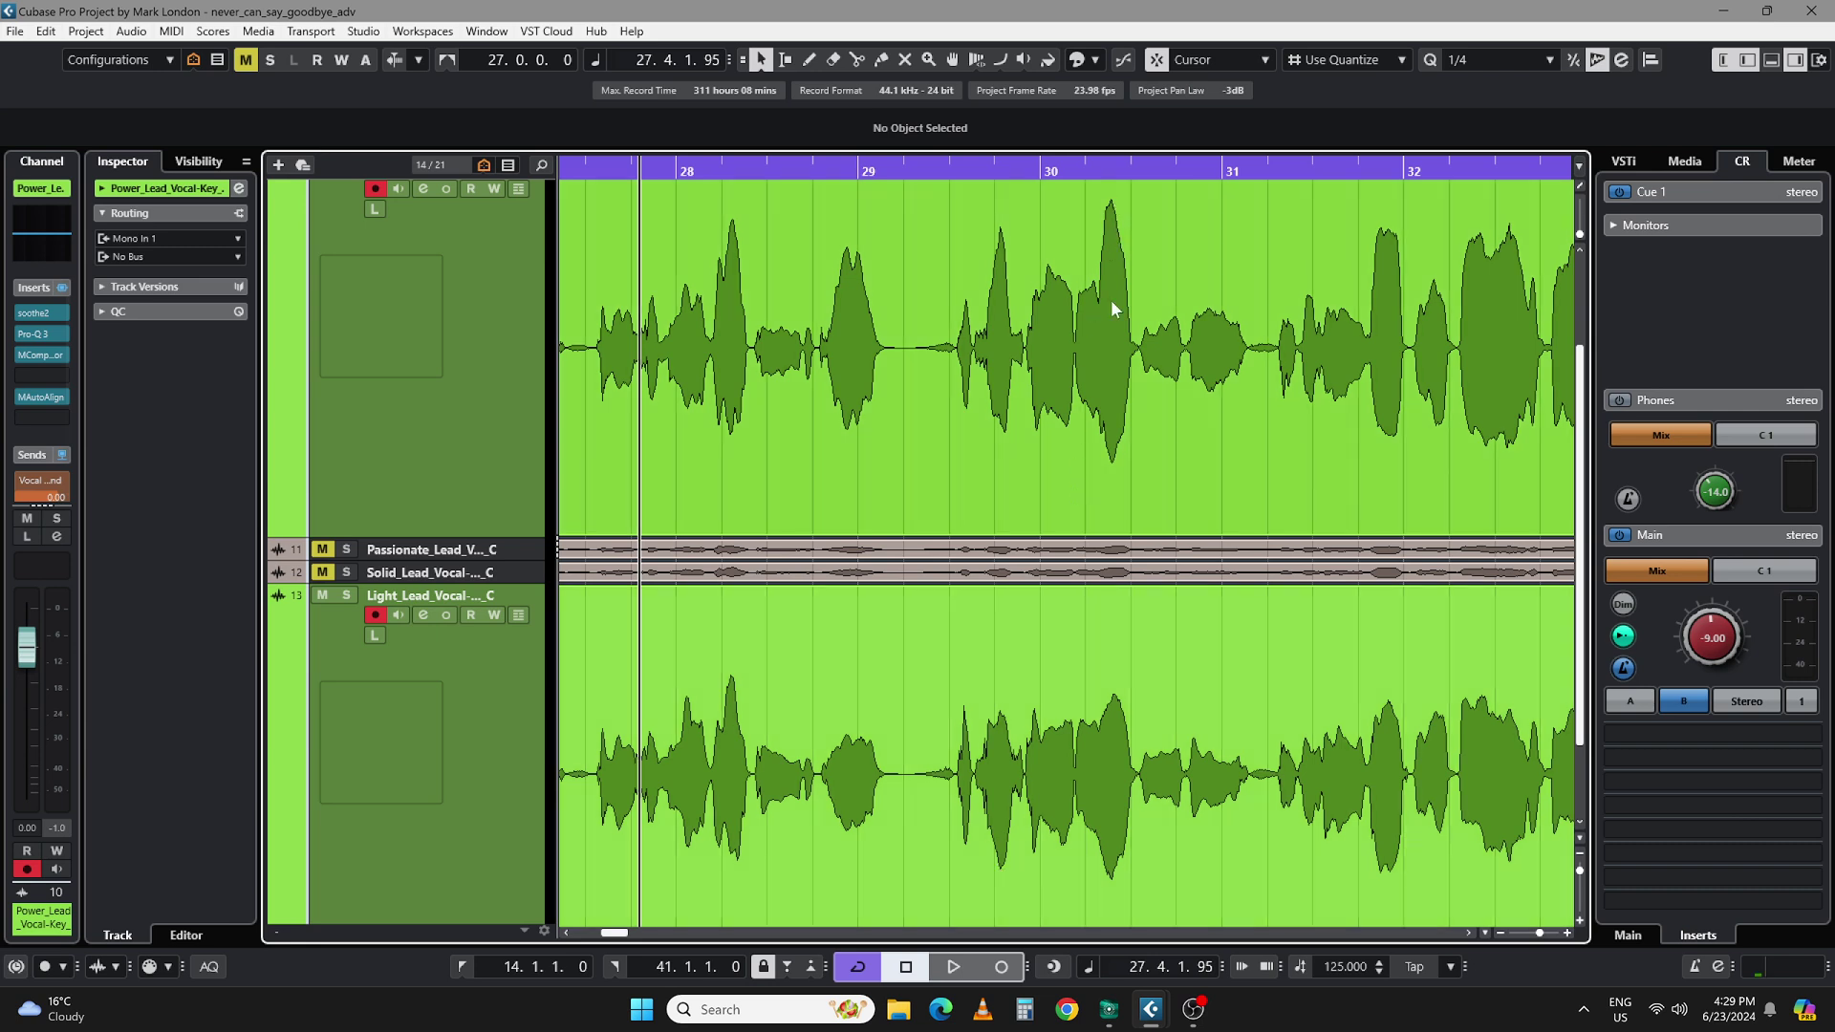
pyautogui.hscroll(5, 1339, 680)
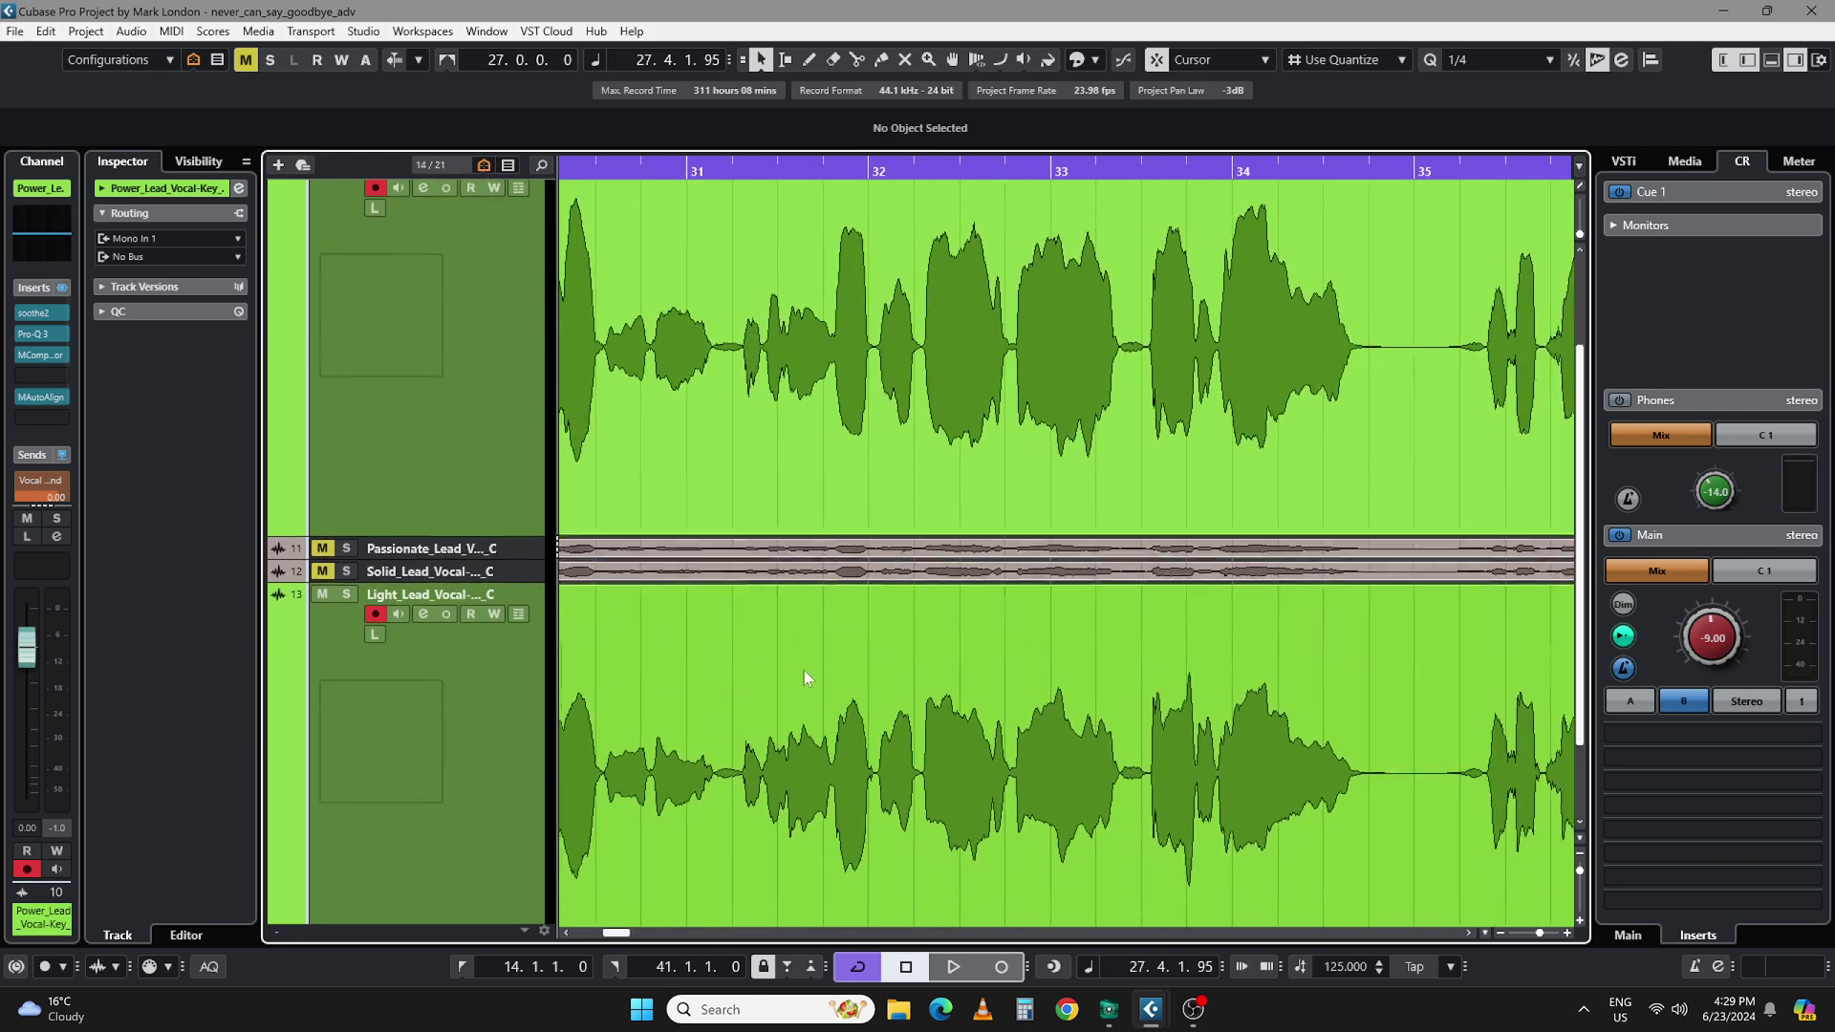
pyautogui.hscroll(4, 805, 669)
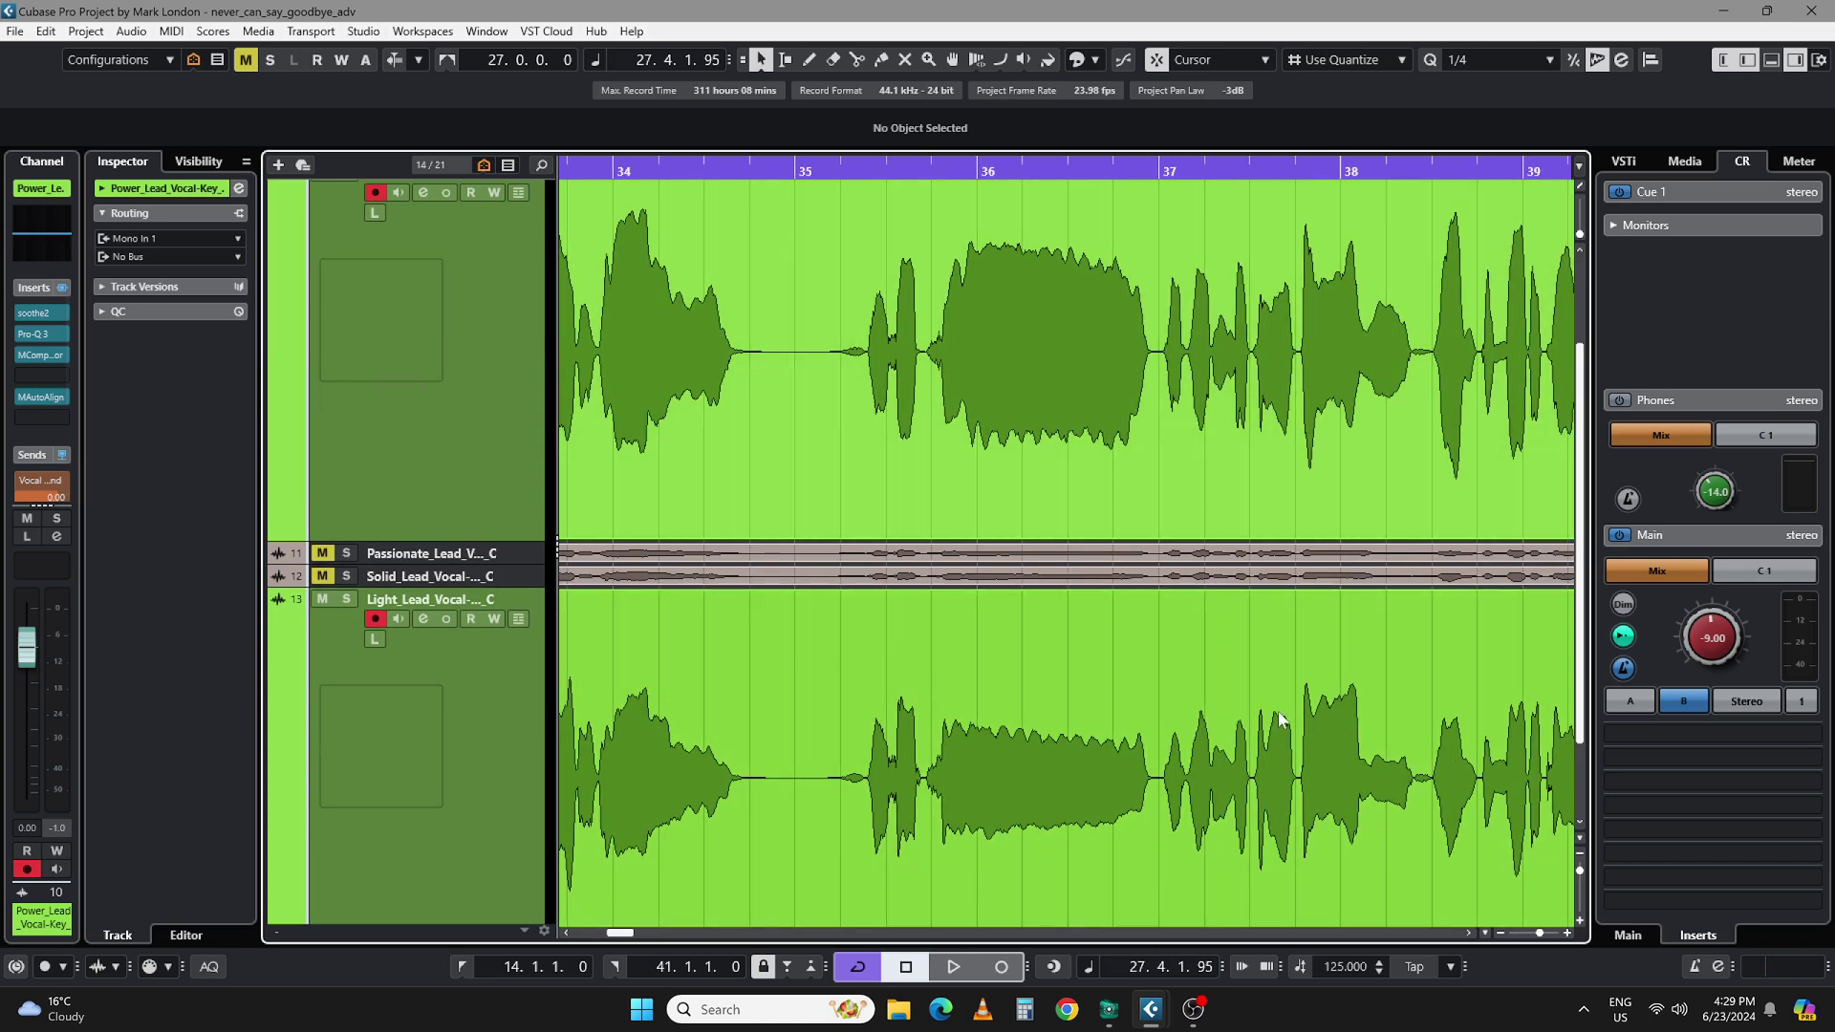
pyautogui.hscroll(3, 1280, 719)
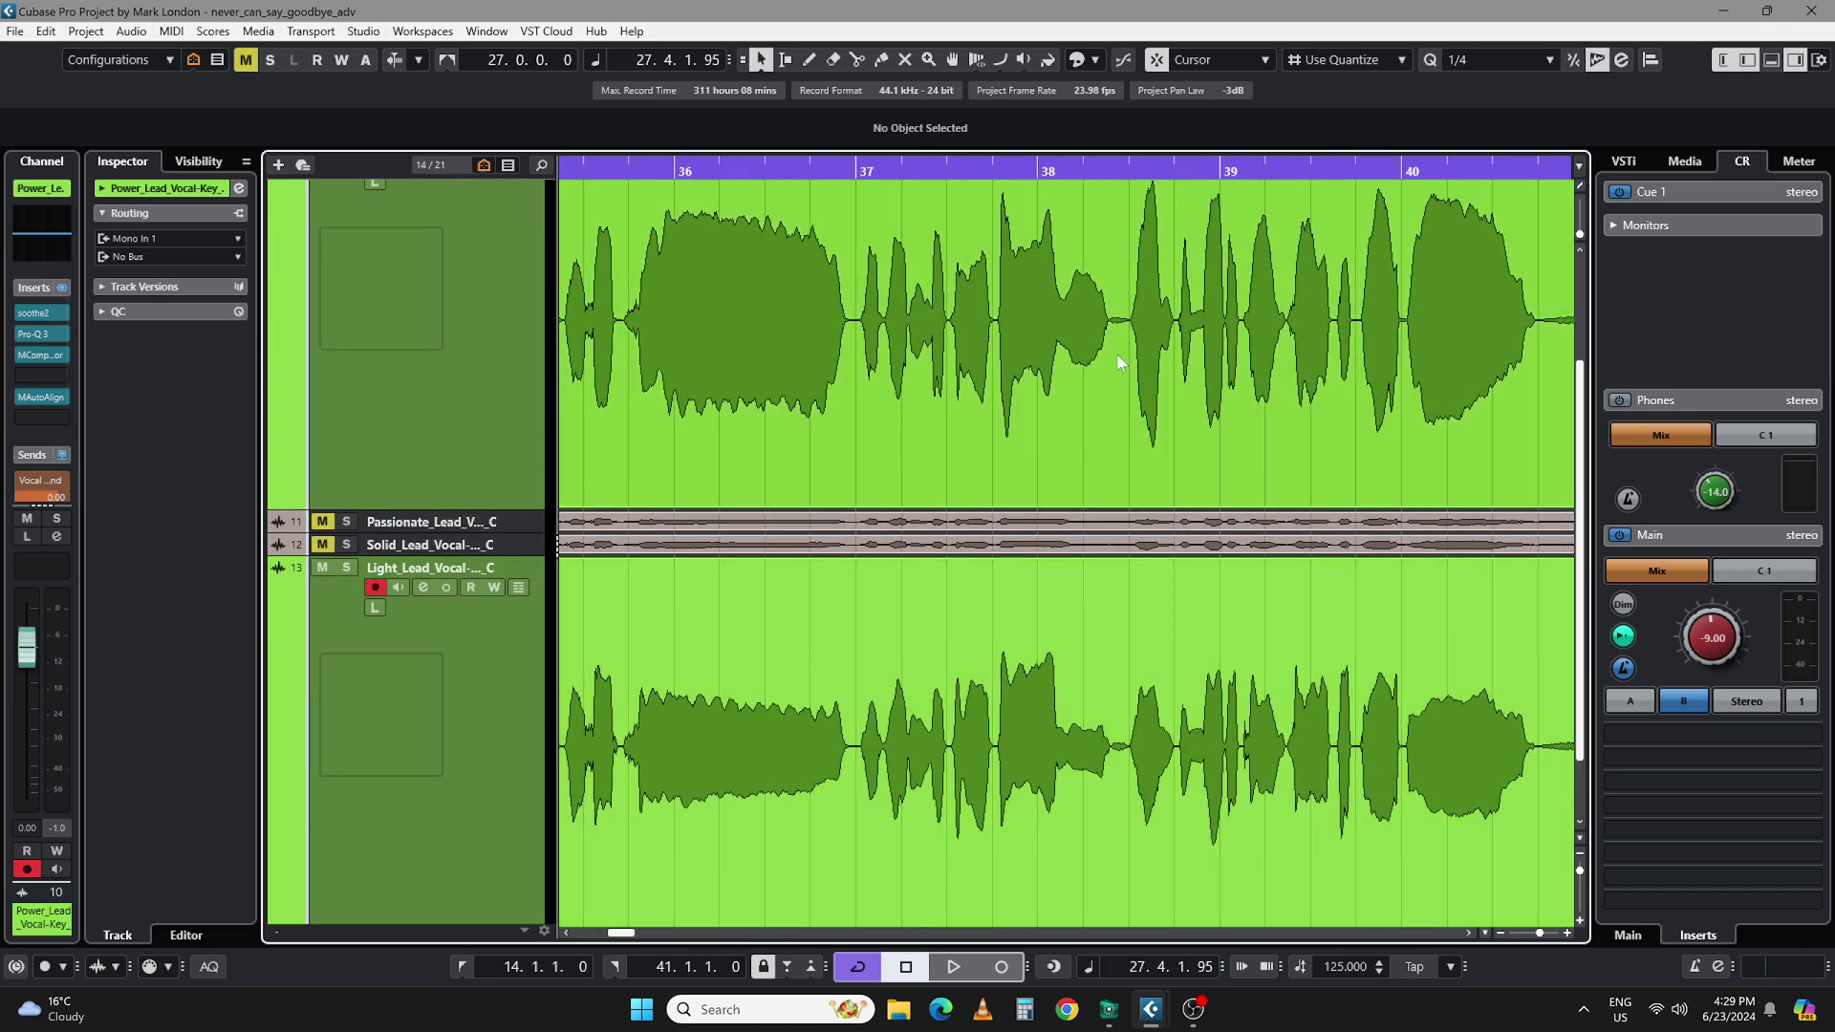
pyautogui.hscroll(5, 1310, 628)
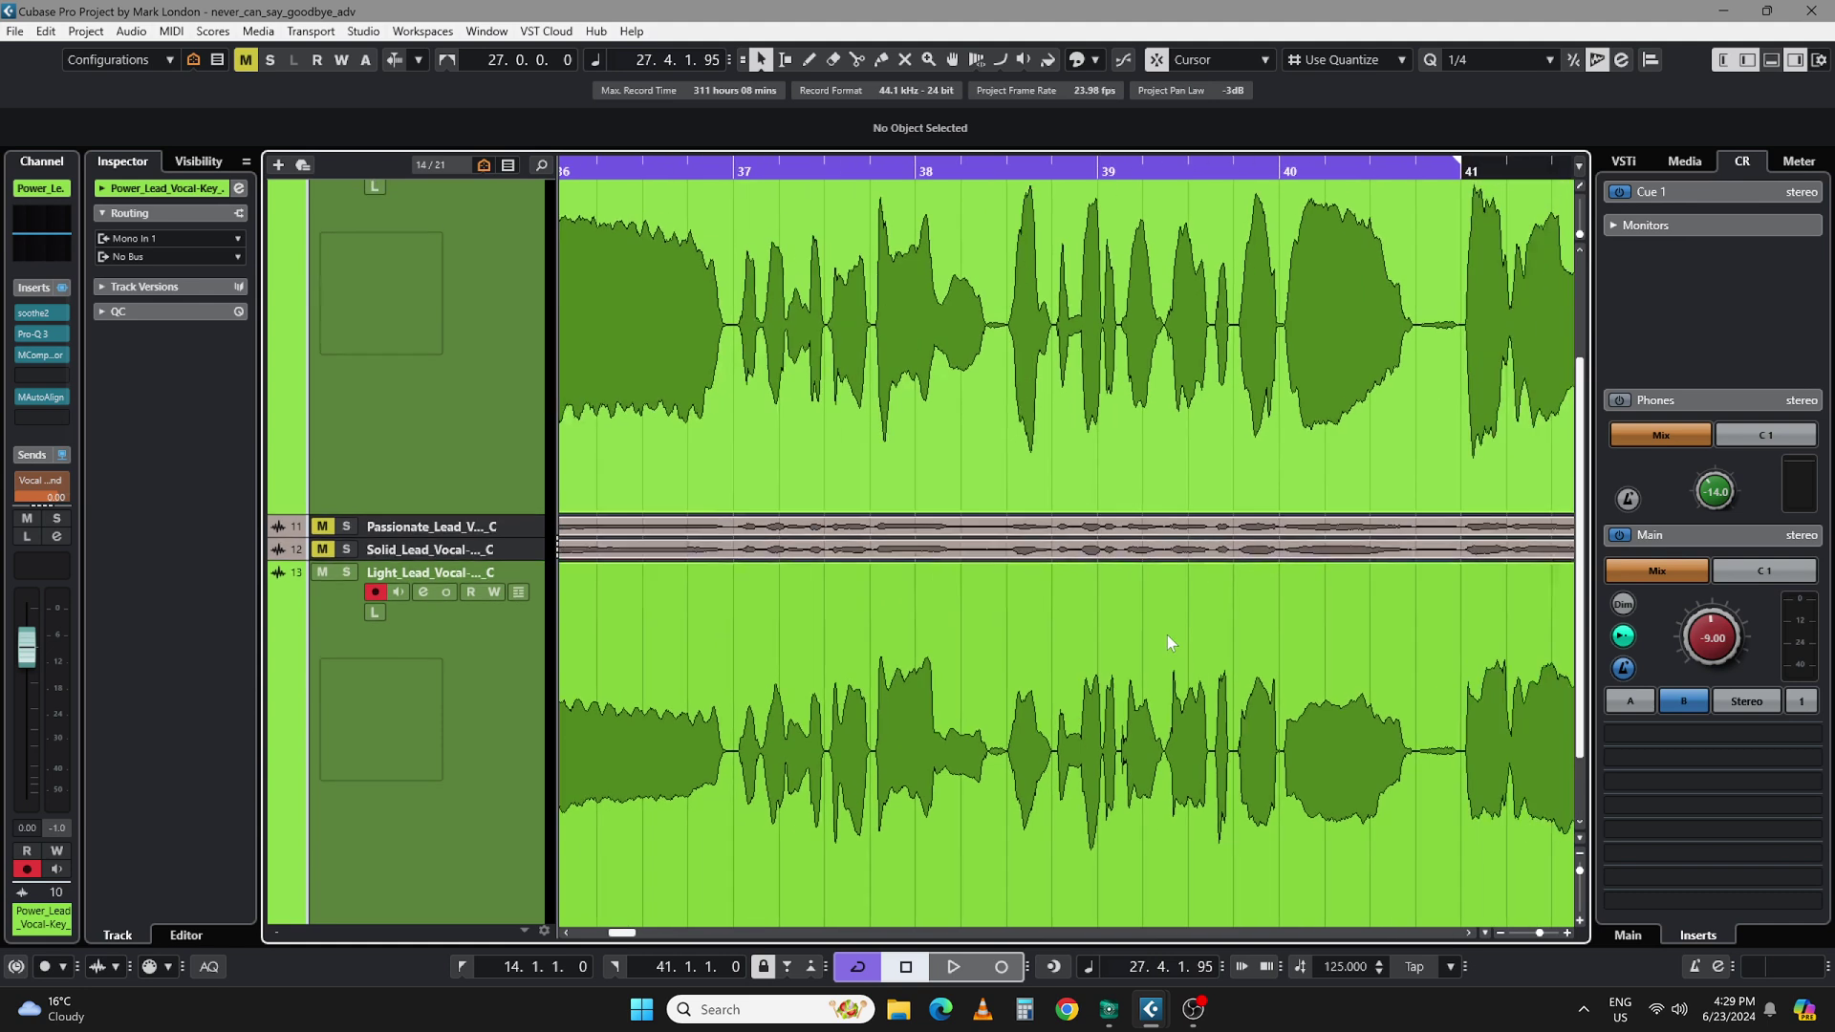
pyautogui.hscroll(-10, 961, 643)
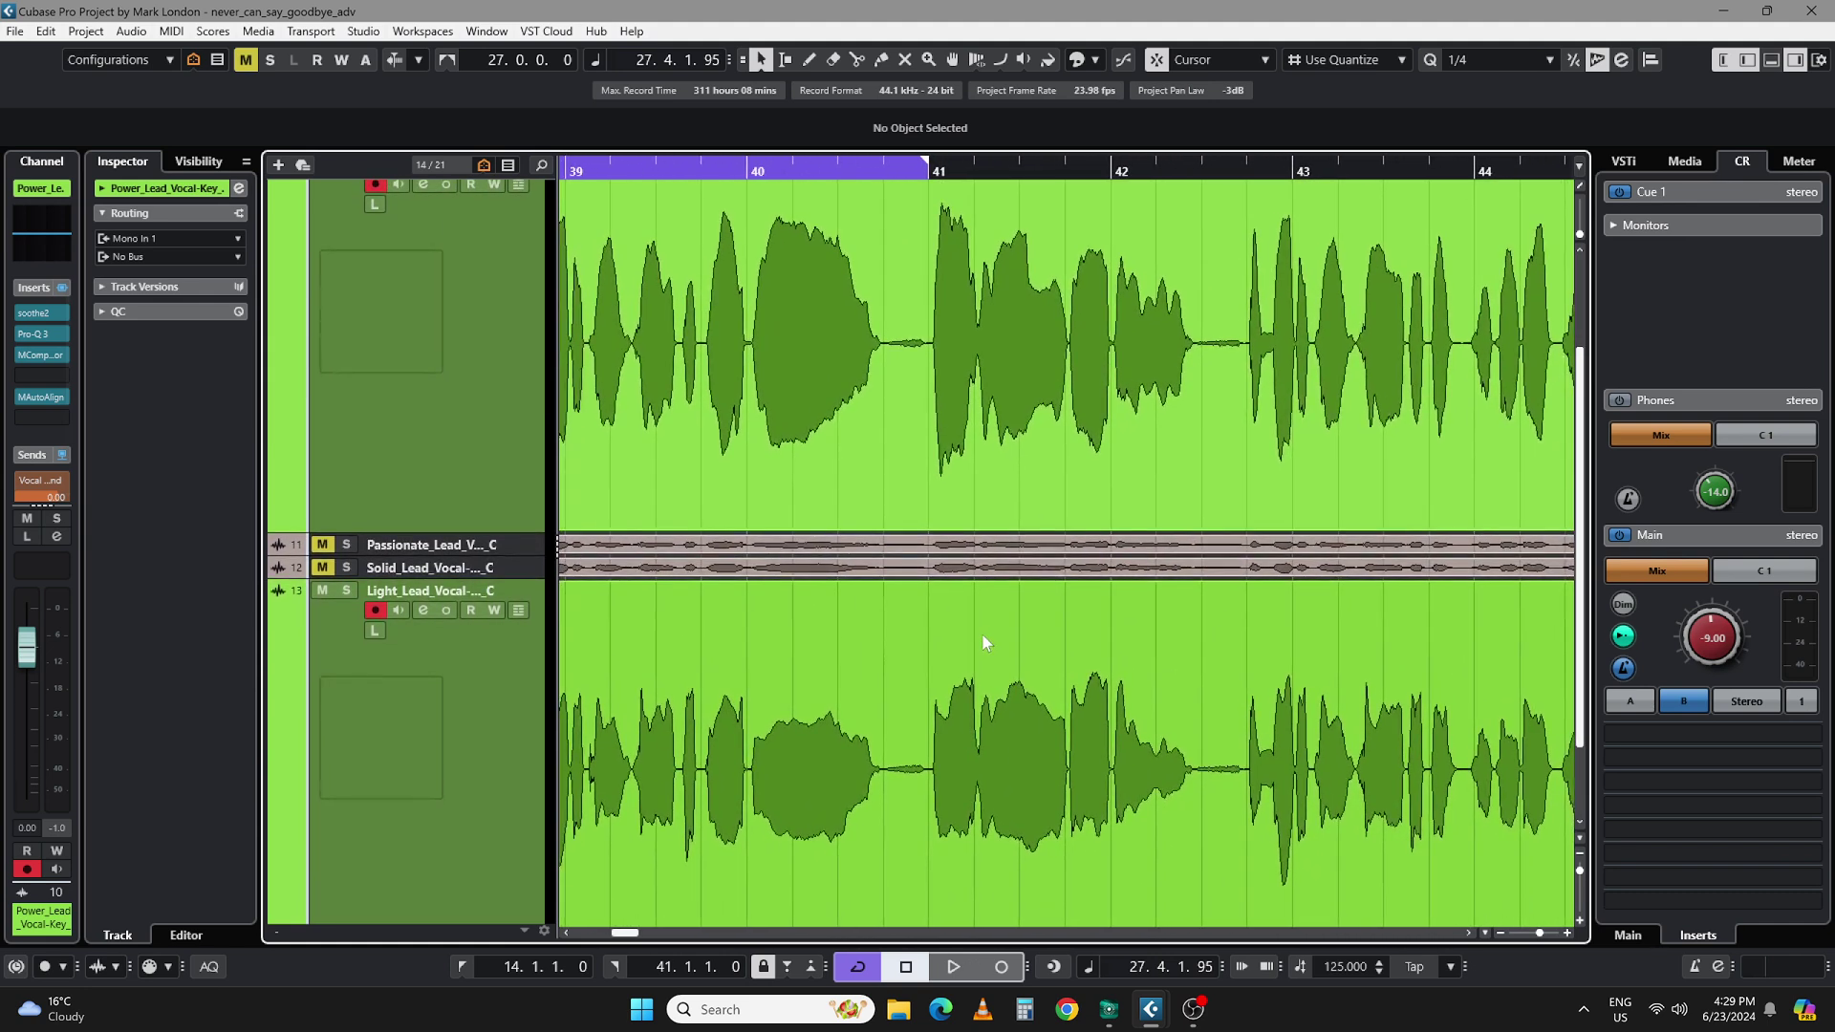
pyautogui.hscroll(-5, 993, 655)
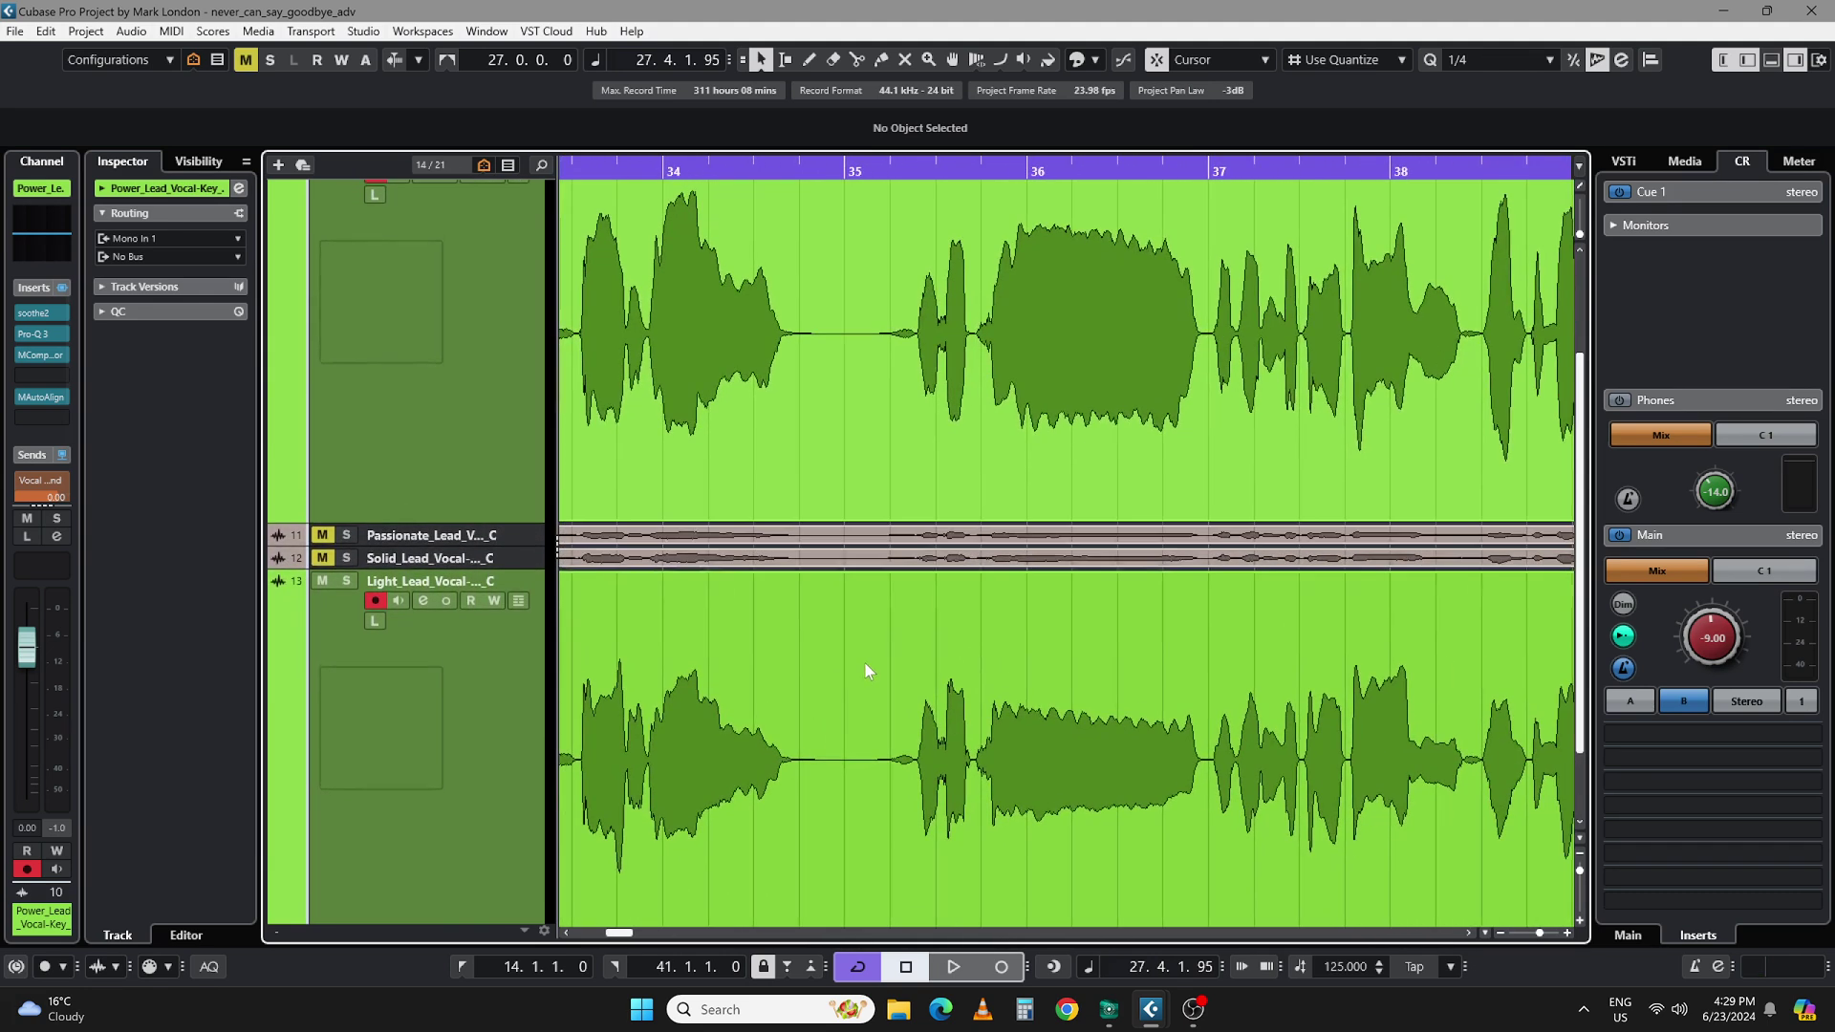
pyautogui.hscroll(-7, 1092, 632)
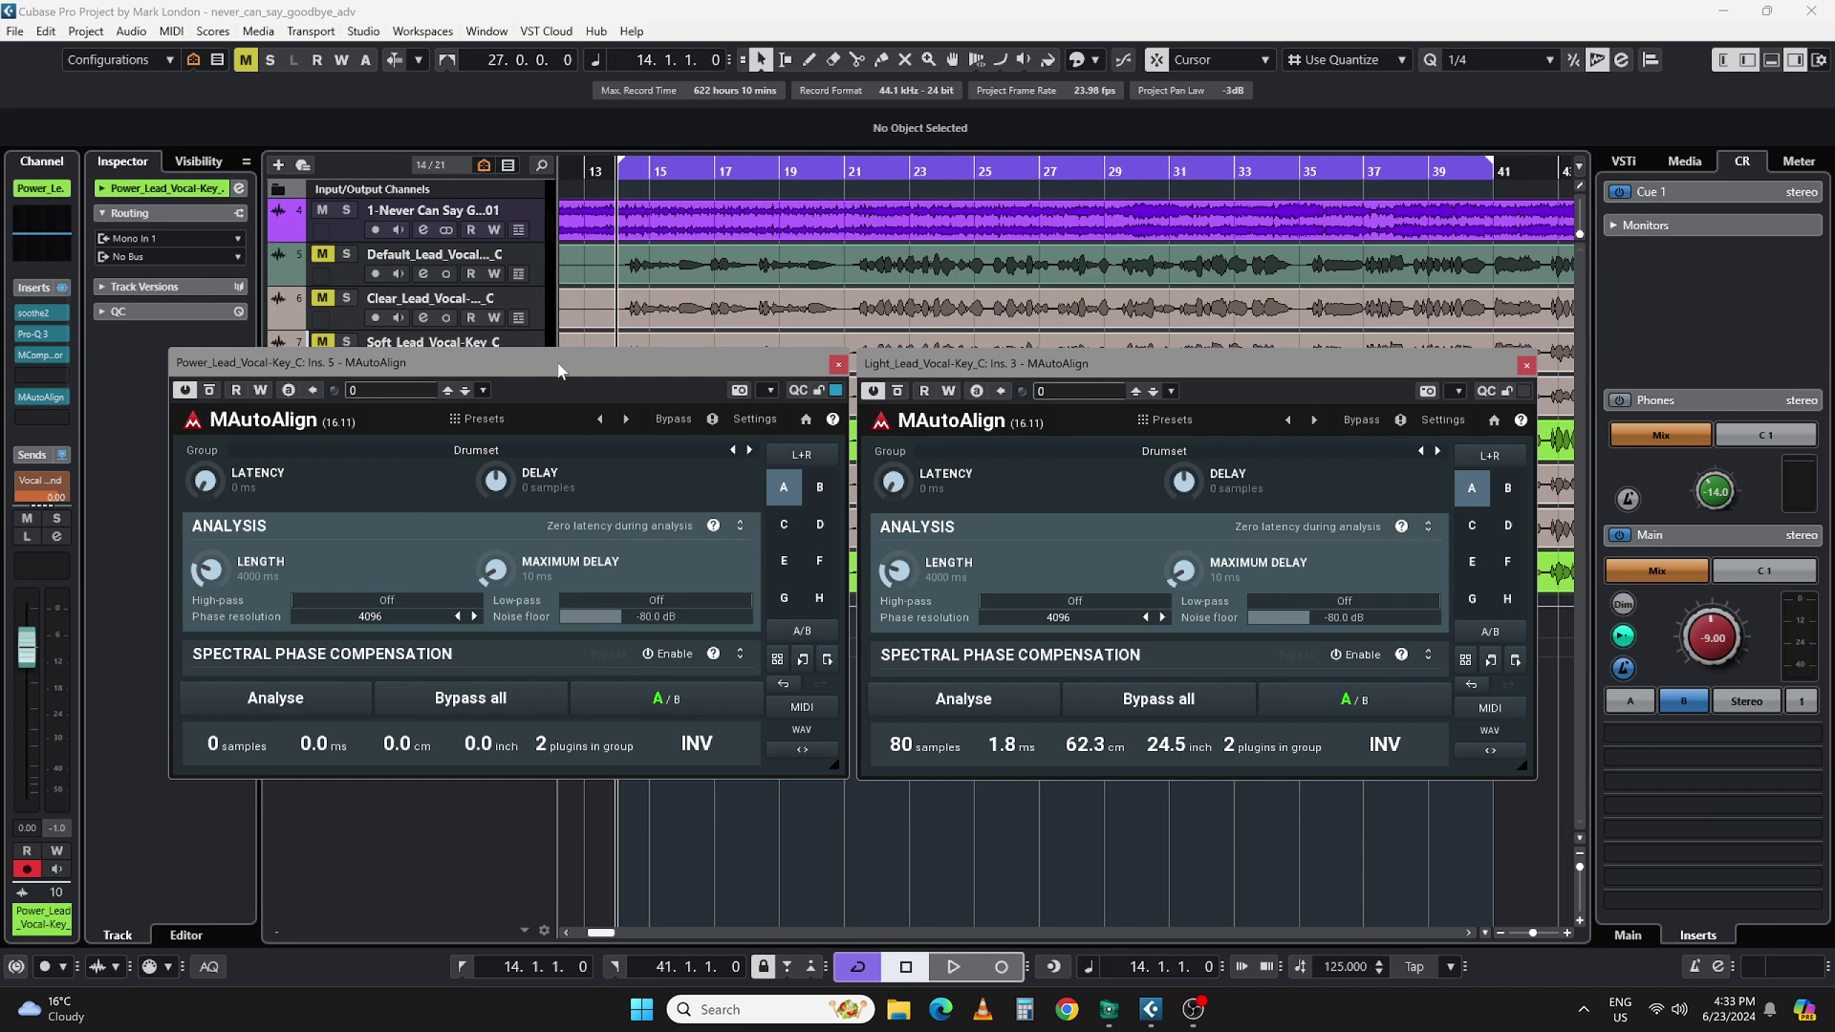
# Step: Run the MAutoAlign analysis from the Power lead vocal while playing both vocals from bar 14
pyautogui.press('space')
pyautogui.click(322, 698)
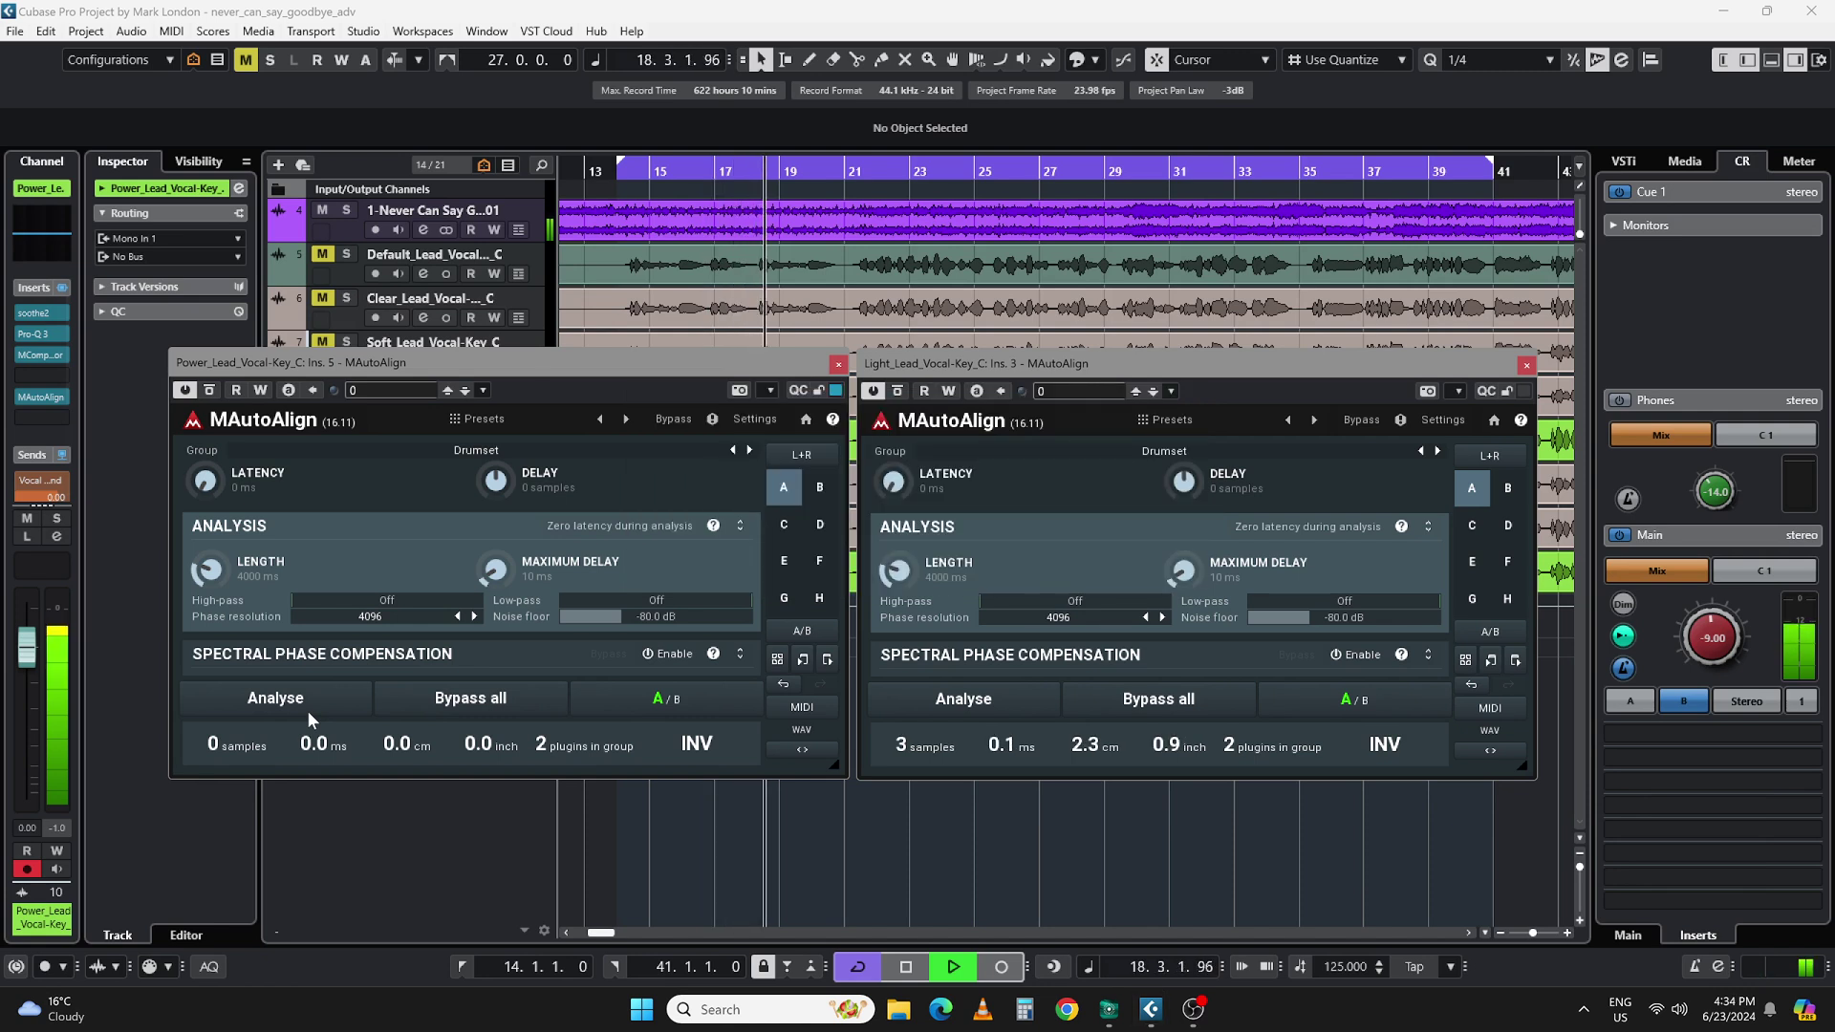
pyautogui.press('space')
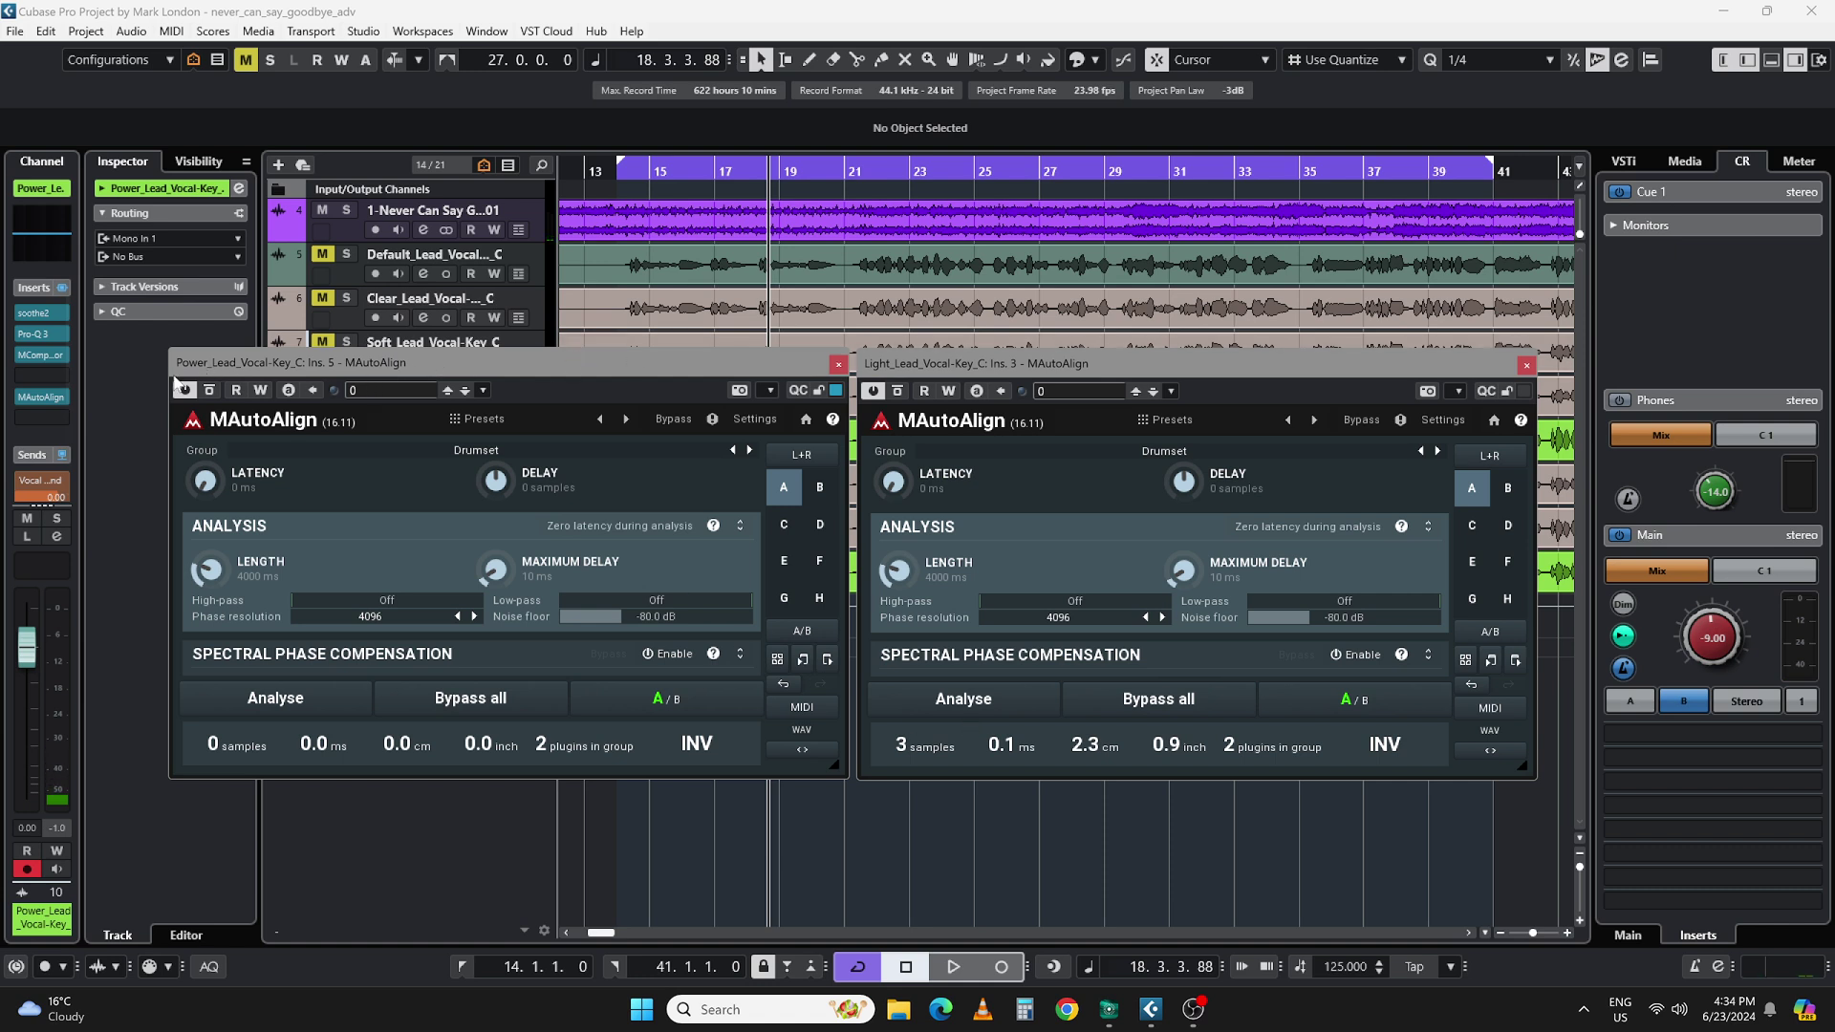
# Step: Set the ratio to 50% in the MRatio insert on the Light lead vocal track
pyautogui.click(838, 364)
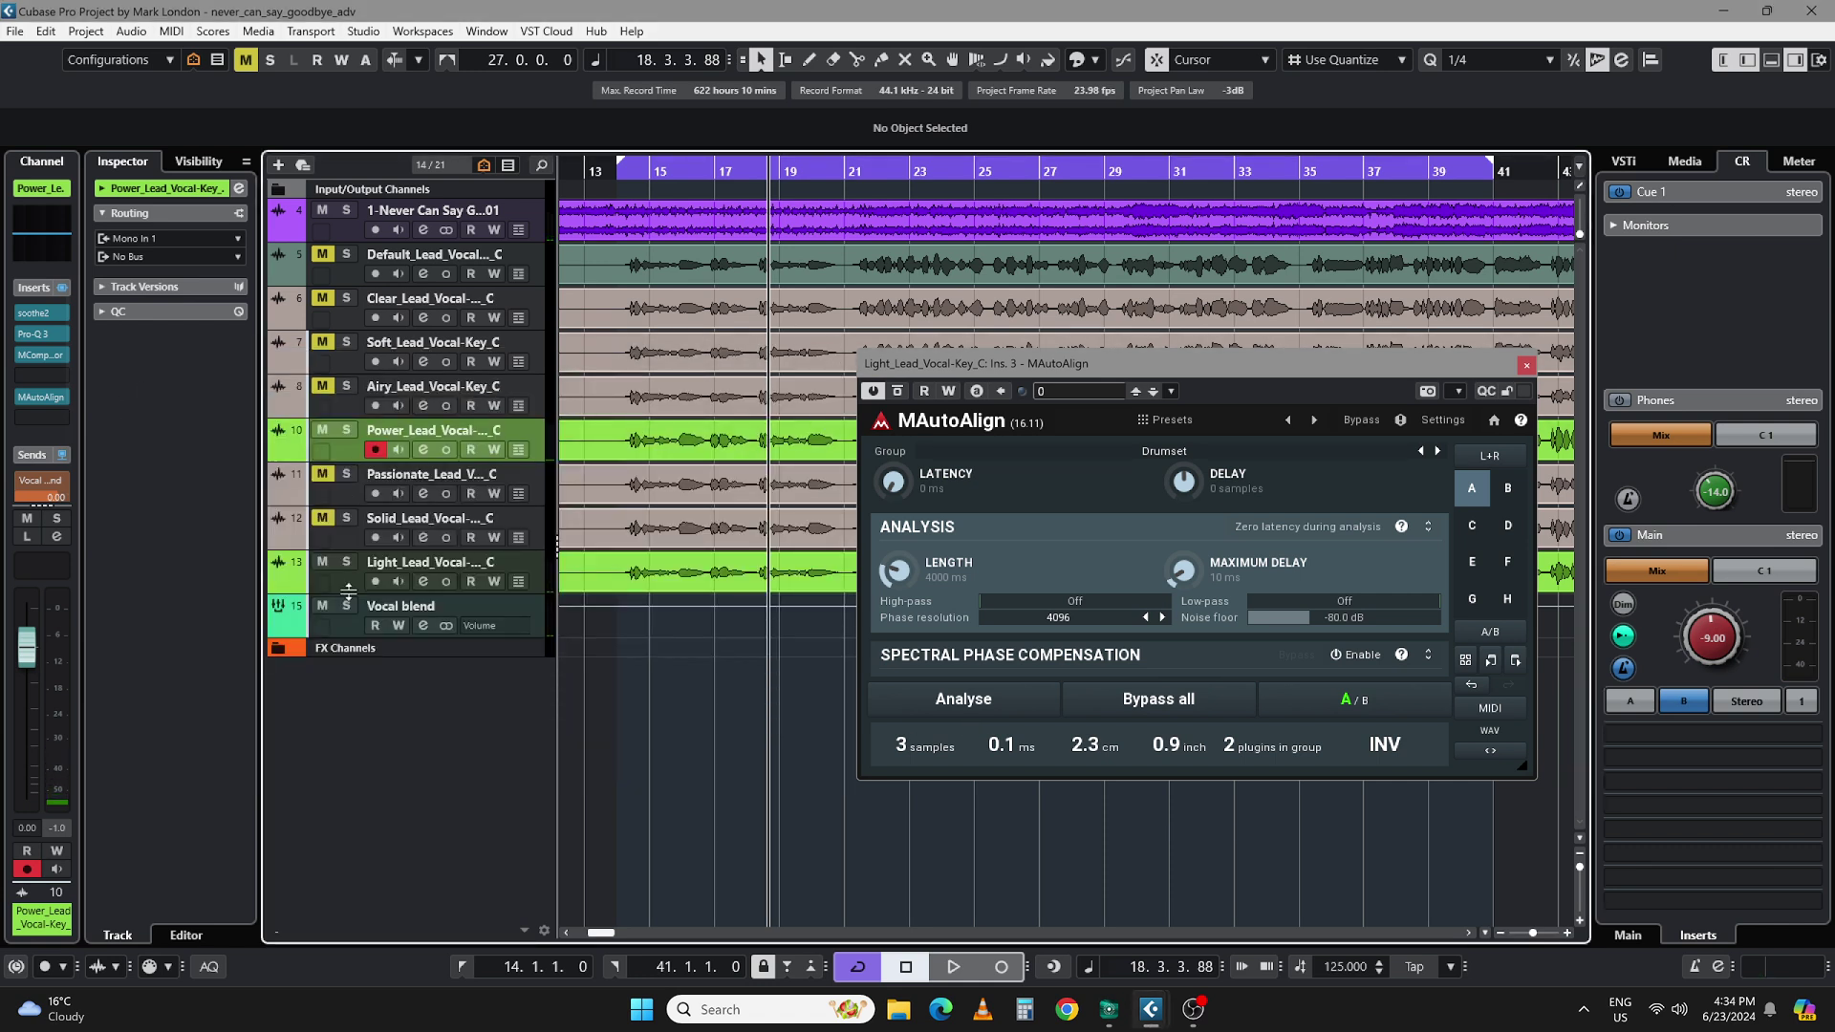
pyautogui.click(344, 587)
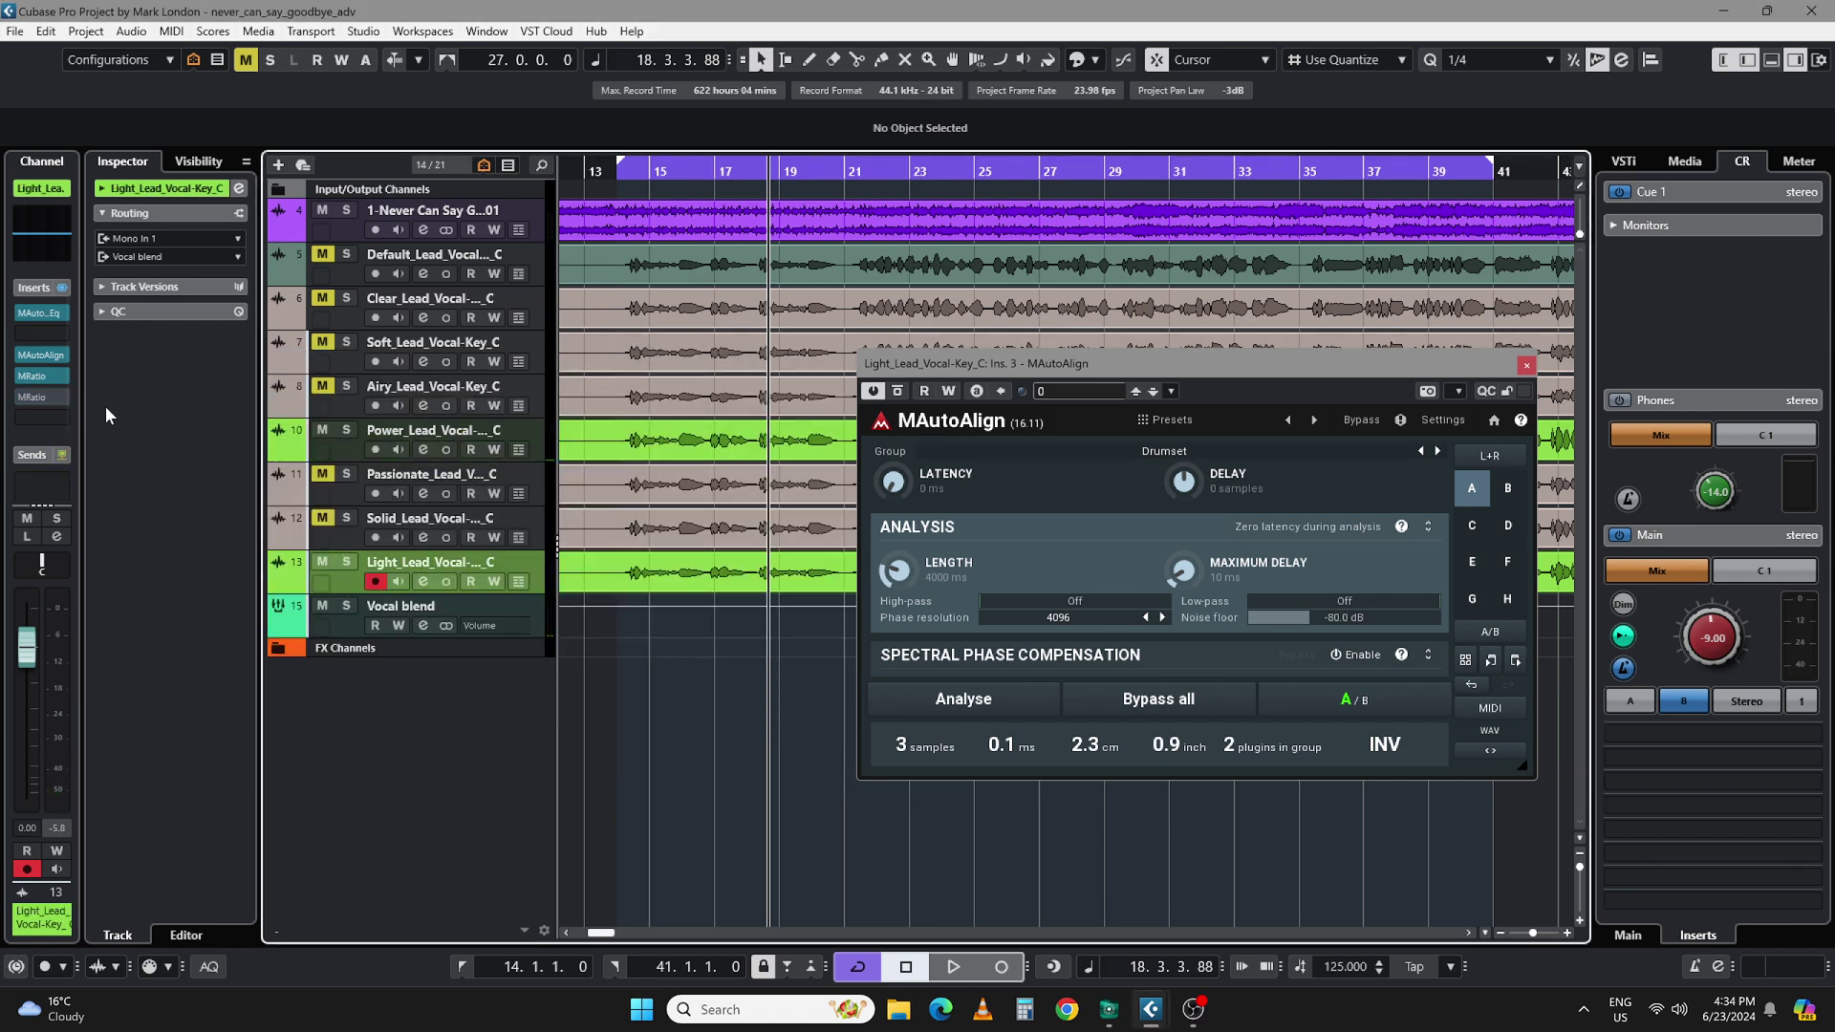
pyautogui.click(41, 376)
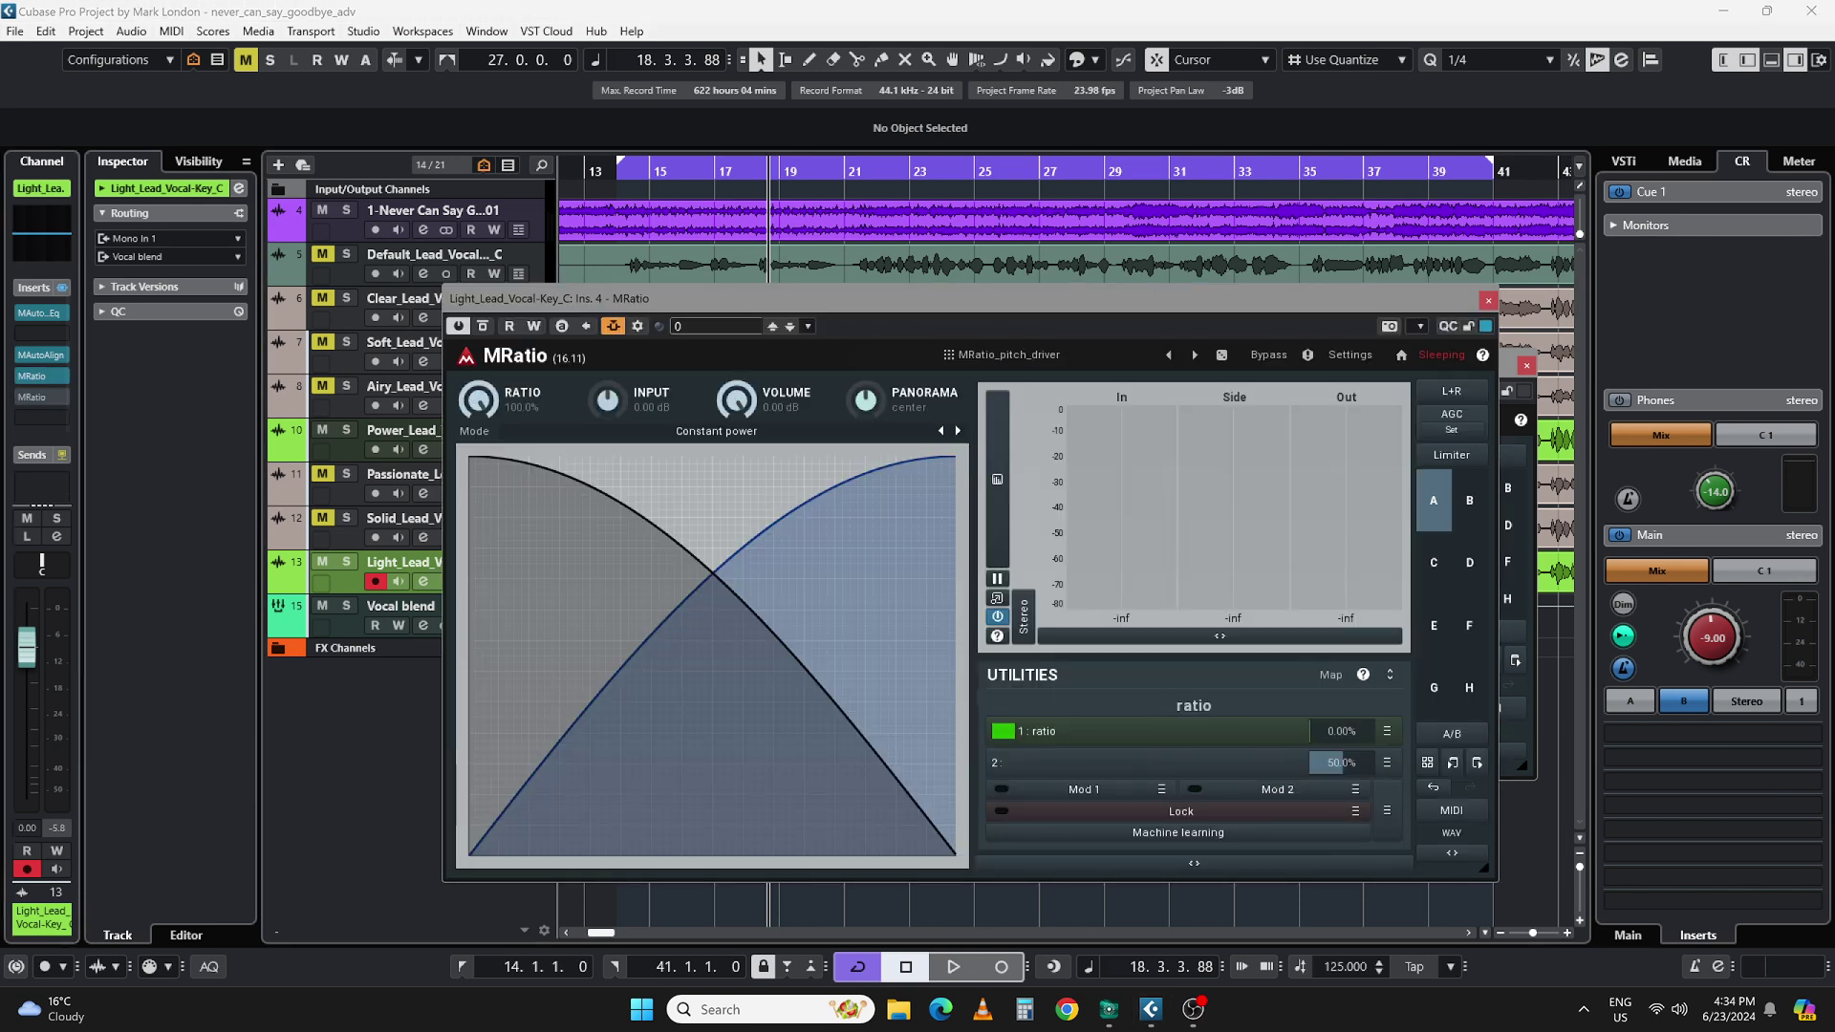
pyautogui.moveTo(709, 304); pyautogui.dragTo(651, 333)
pyautogui.doubleClick(421, 435)
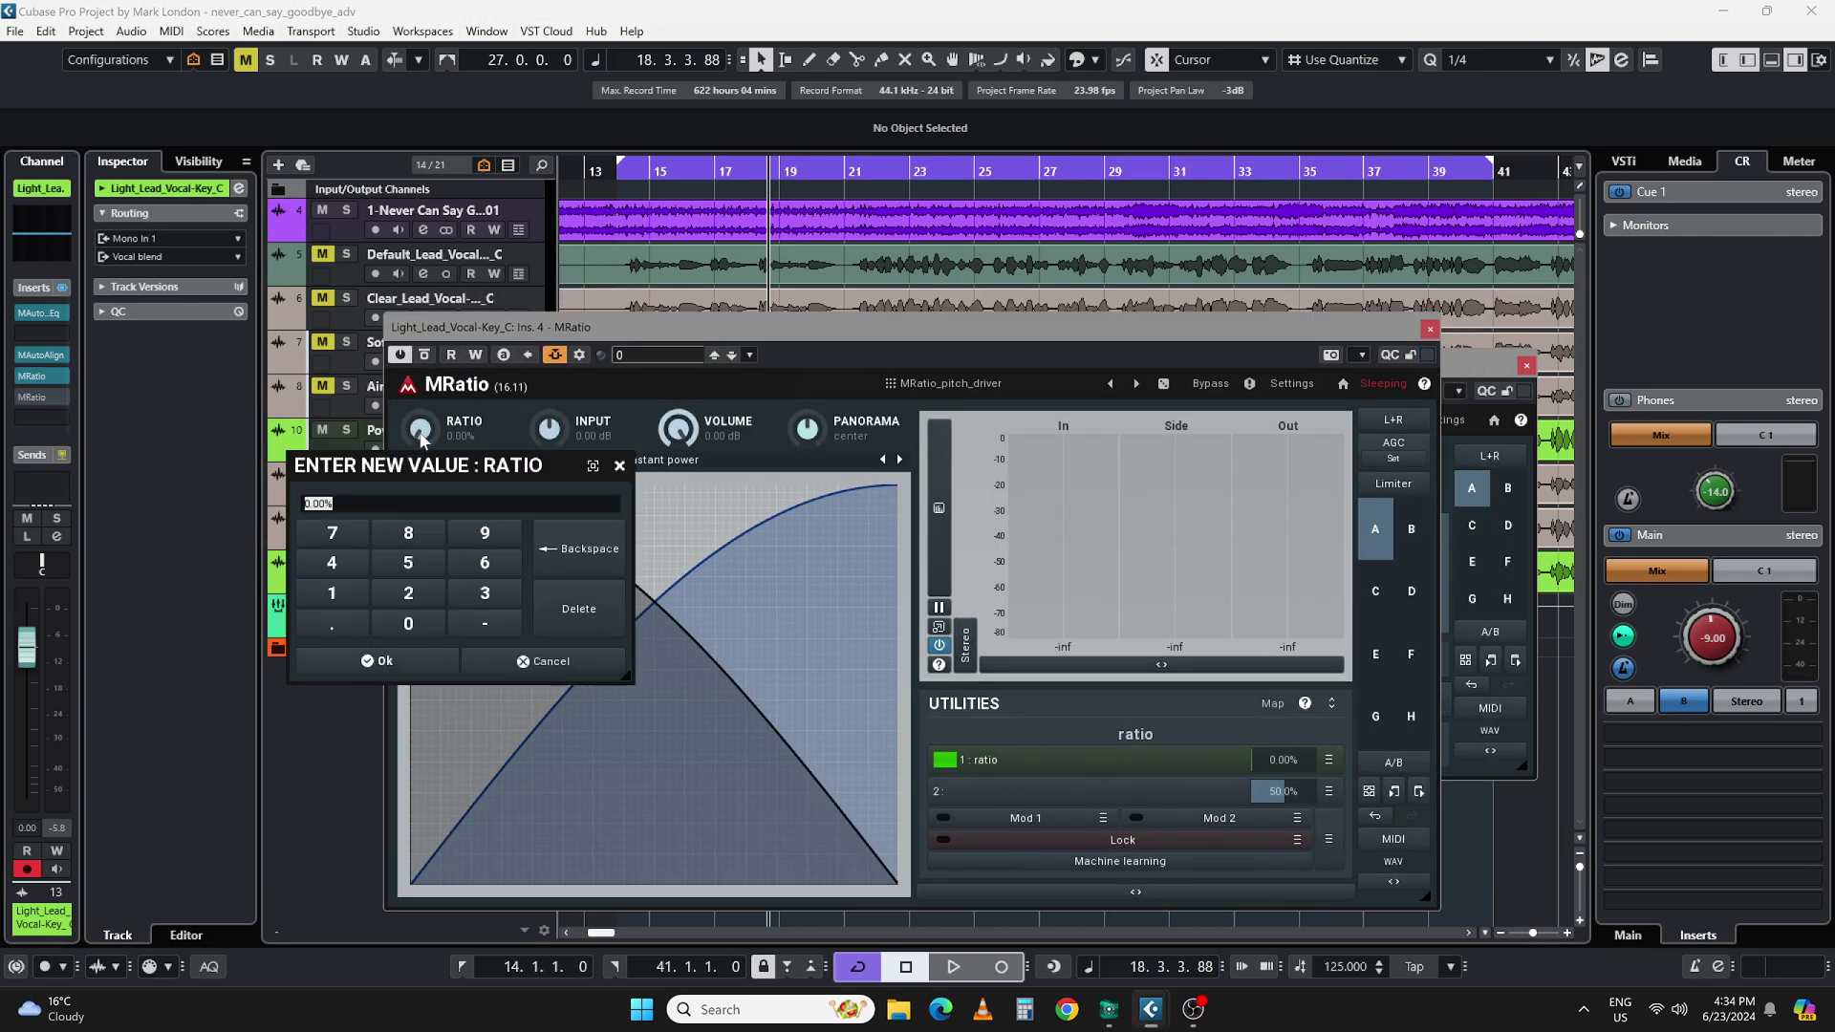
pyautogui.write('50')
pyautogui.press('Return')
# Step: Play the vocal blend at the 50% ratio and close the MRatio plug-in
pyautogui.press('space')
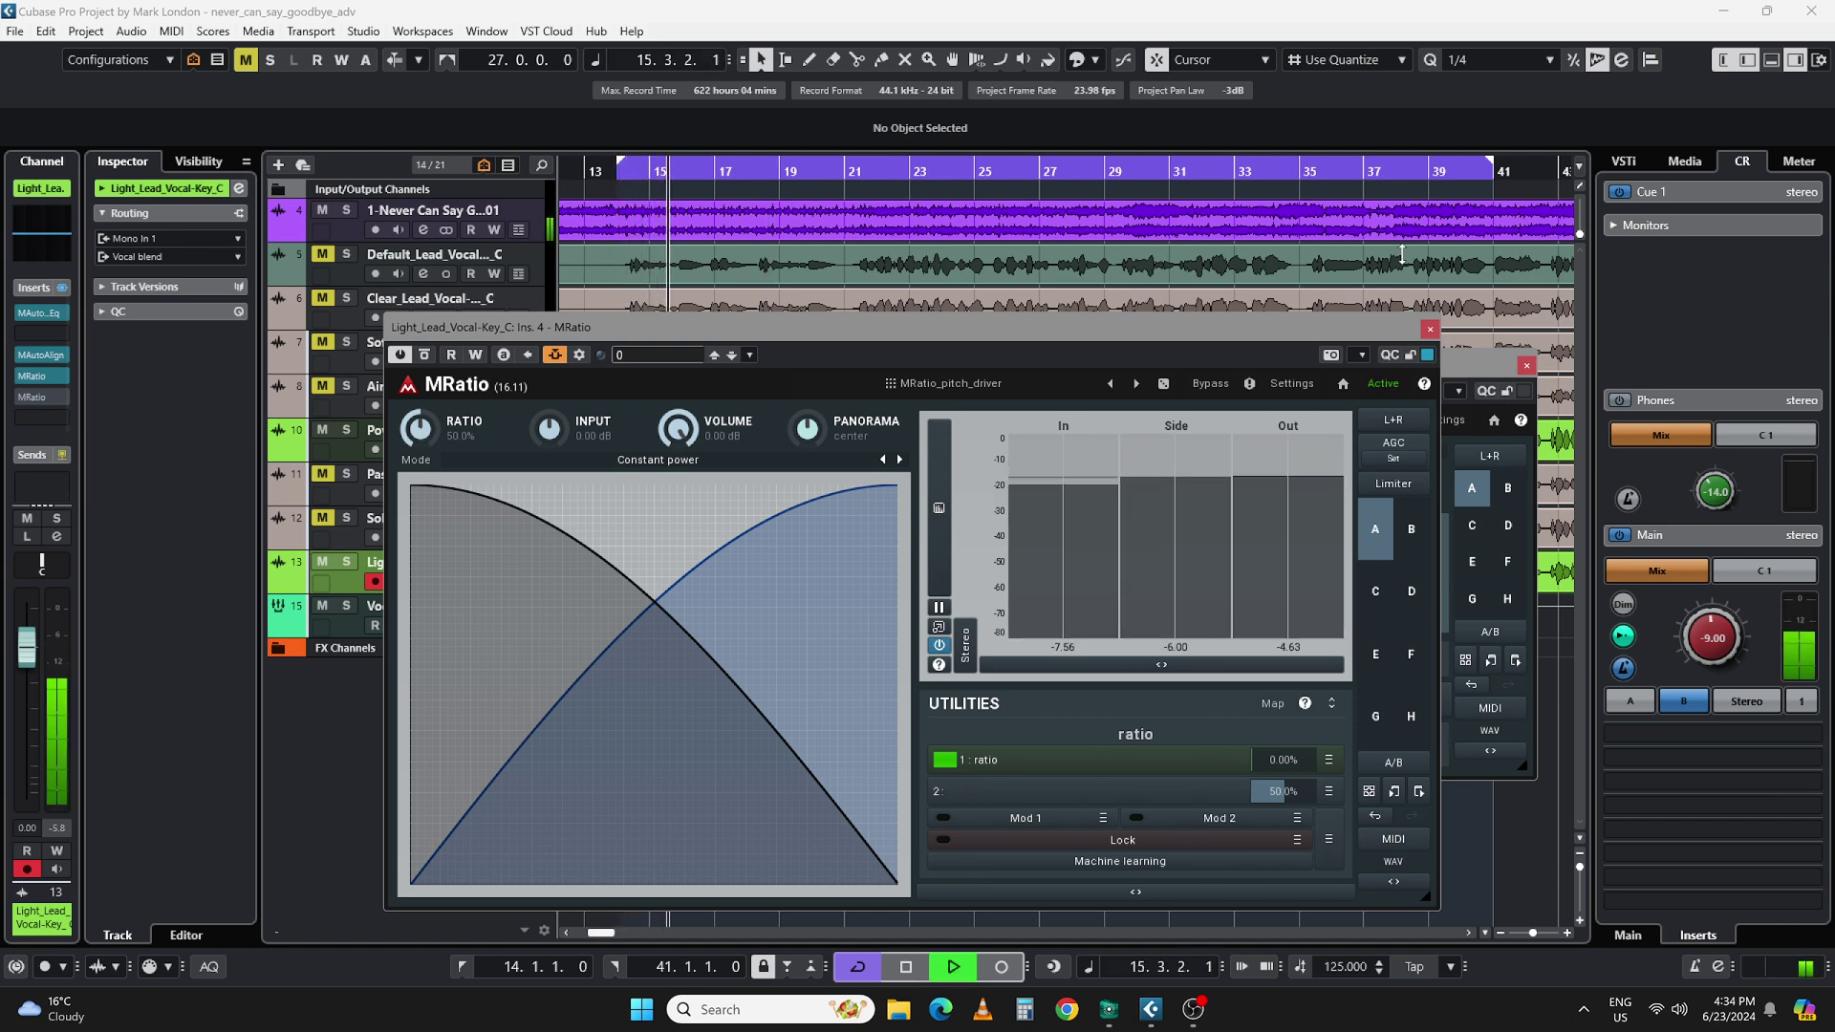
pyautogui.click(1431, 332)
pyautogui.press('space')
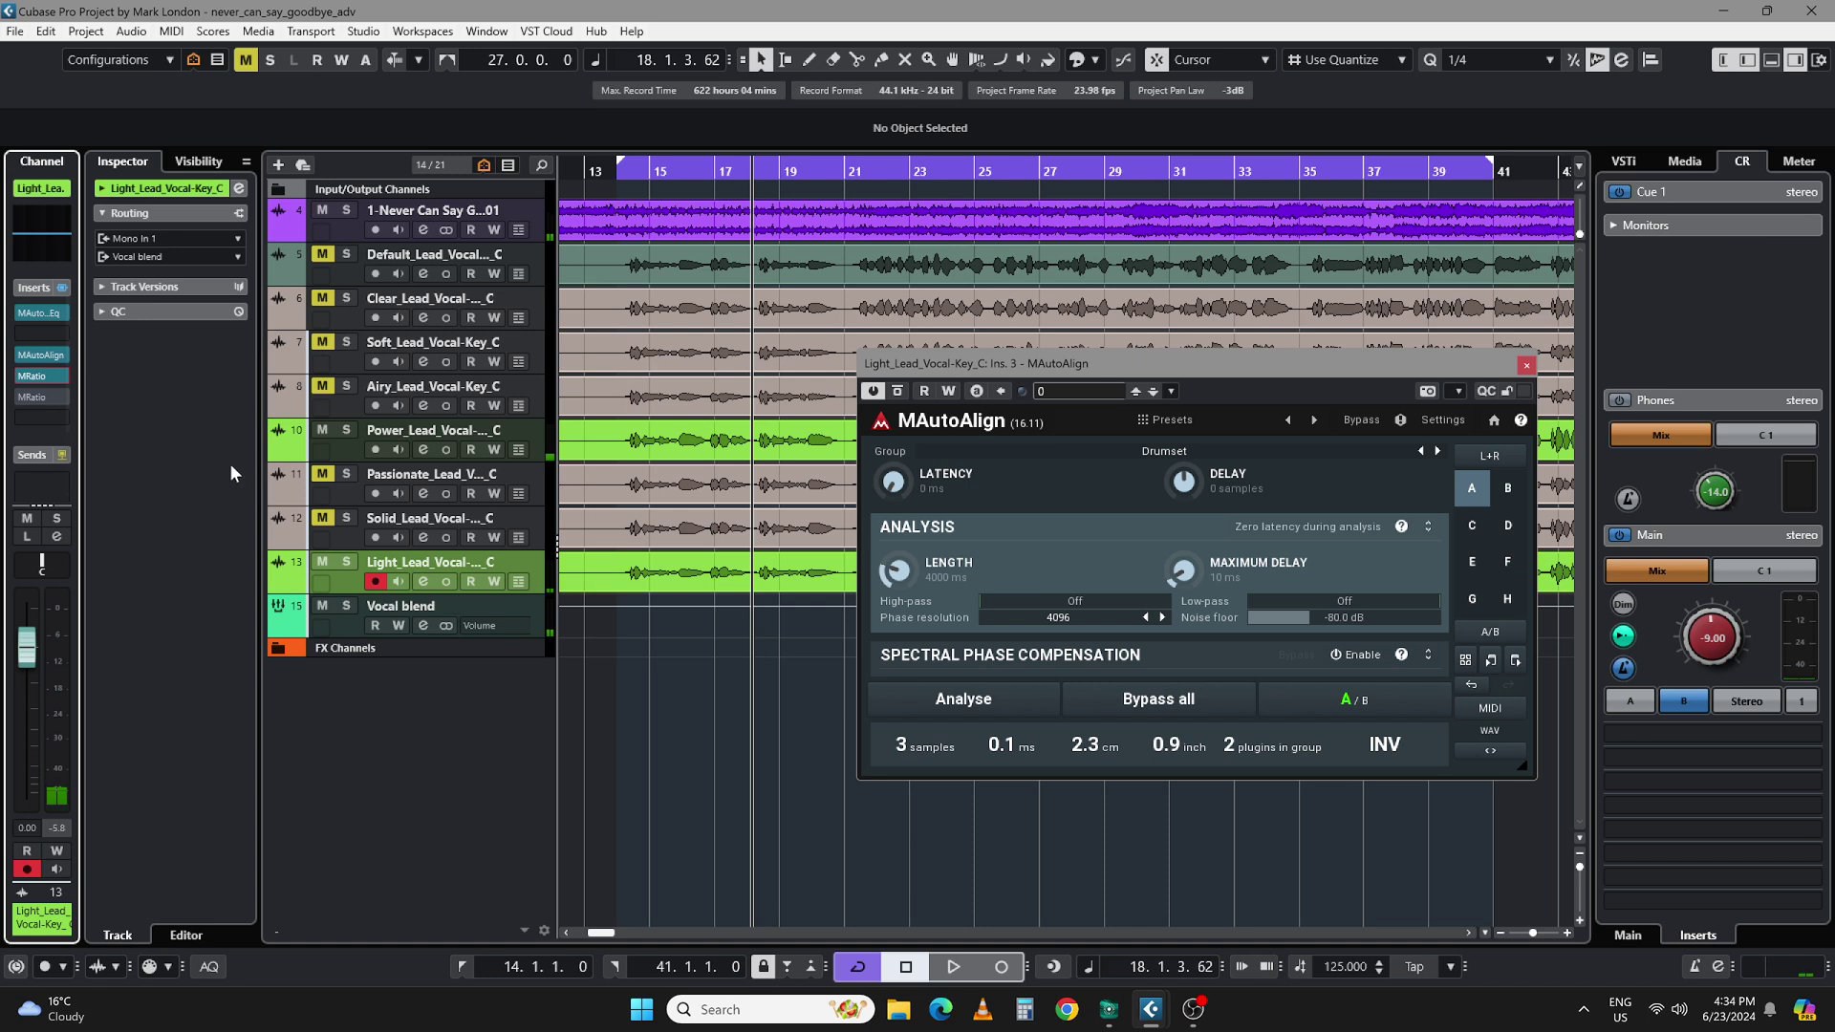
# Step: Set the analysis length to 8000 ms in the Power lead vocal's MAutoAlign insert
pyautogui.click(344, 454)
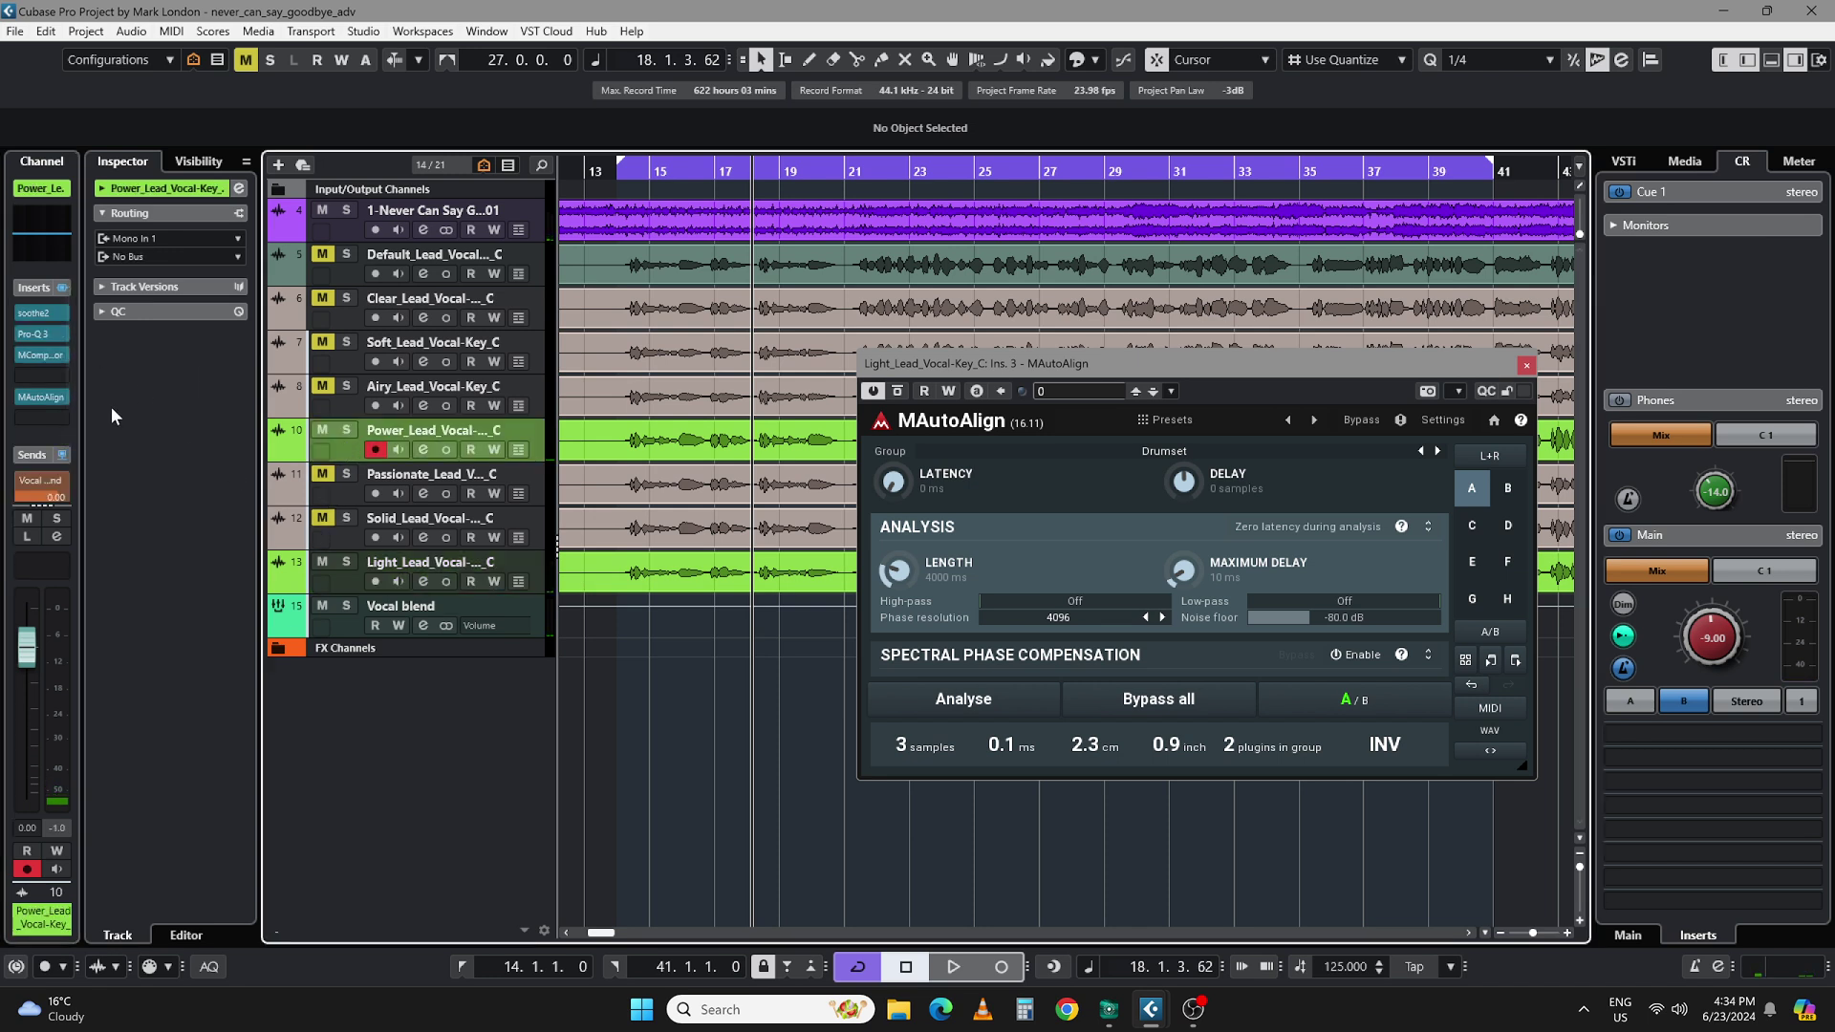
pyautogui.click(41, 397)
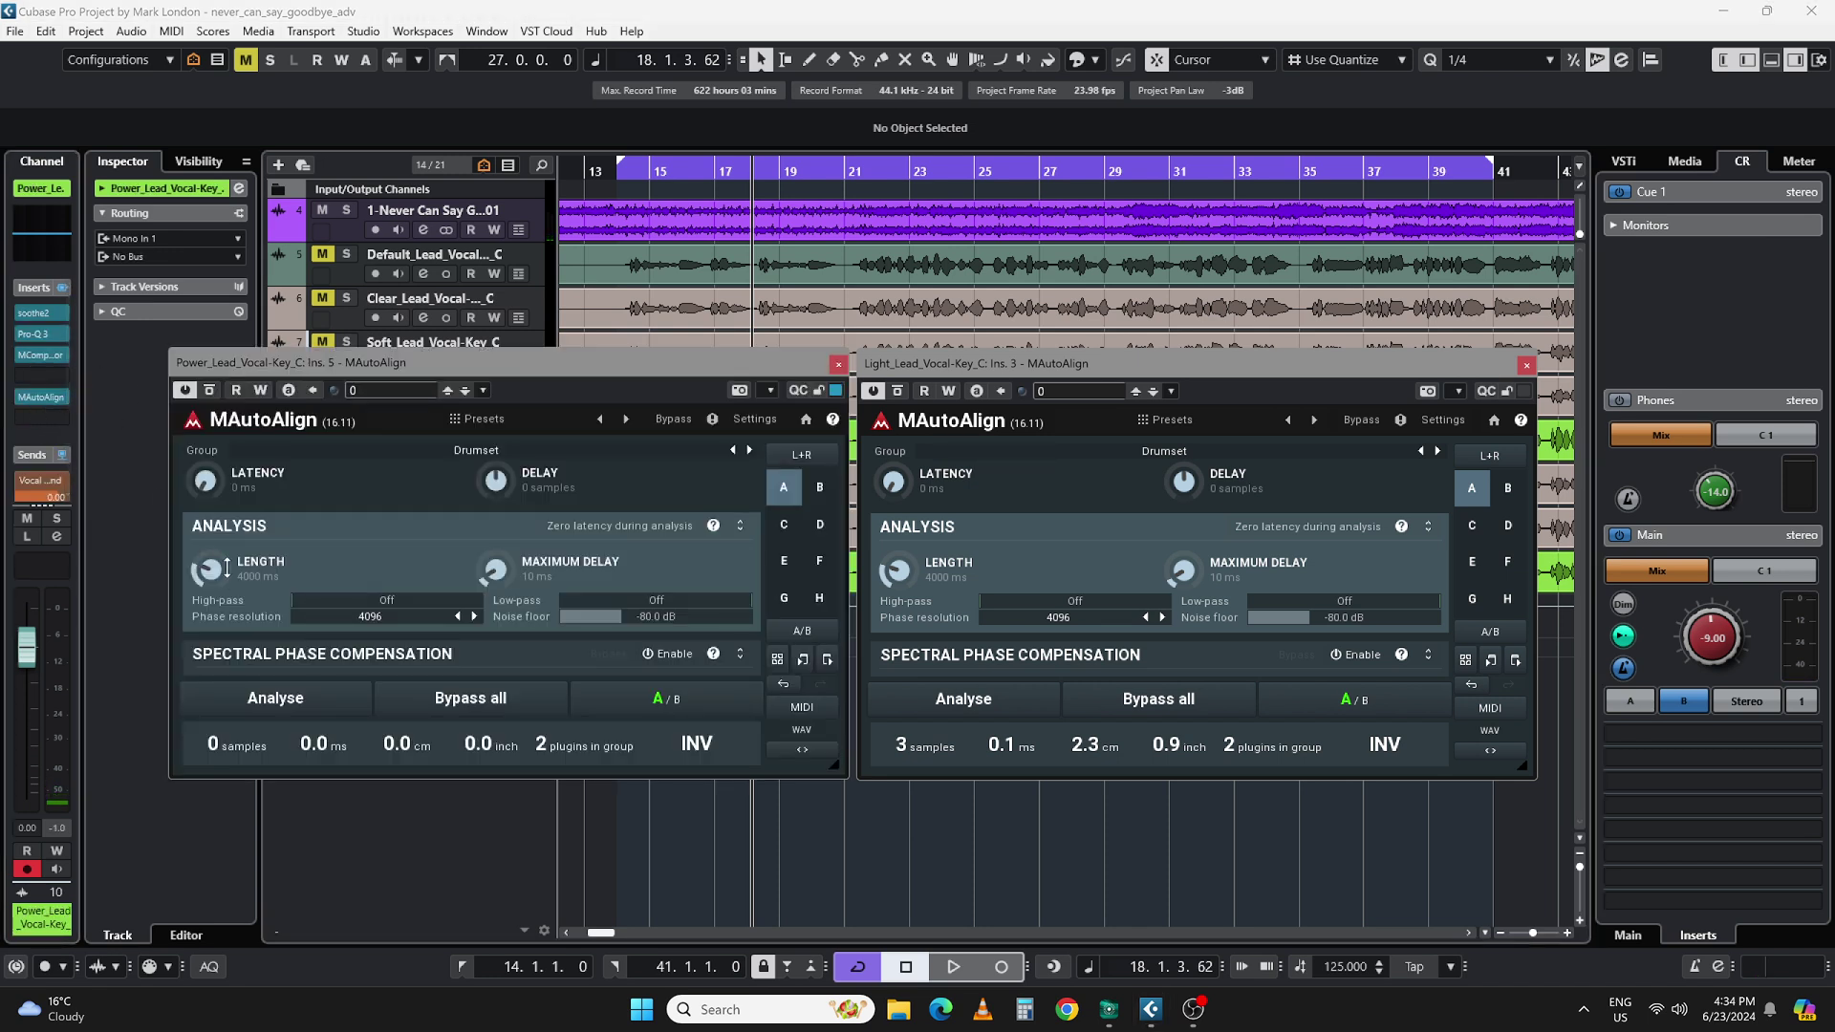
pyautogui.doubleClick(206, 570)
pyautogui.click(276, 633)
pyautogui.click(276, 723)
pyautogui.click(277, 722)
pyautogui.click(276, 723)
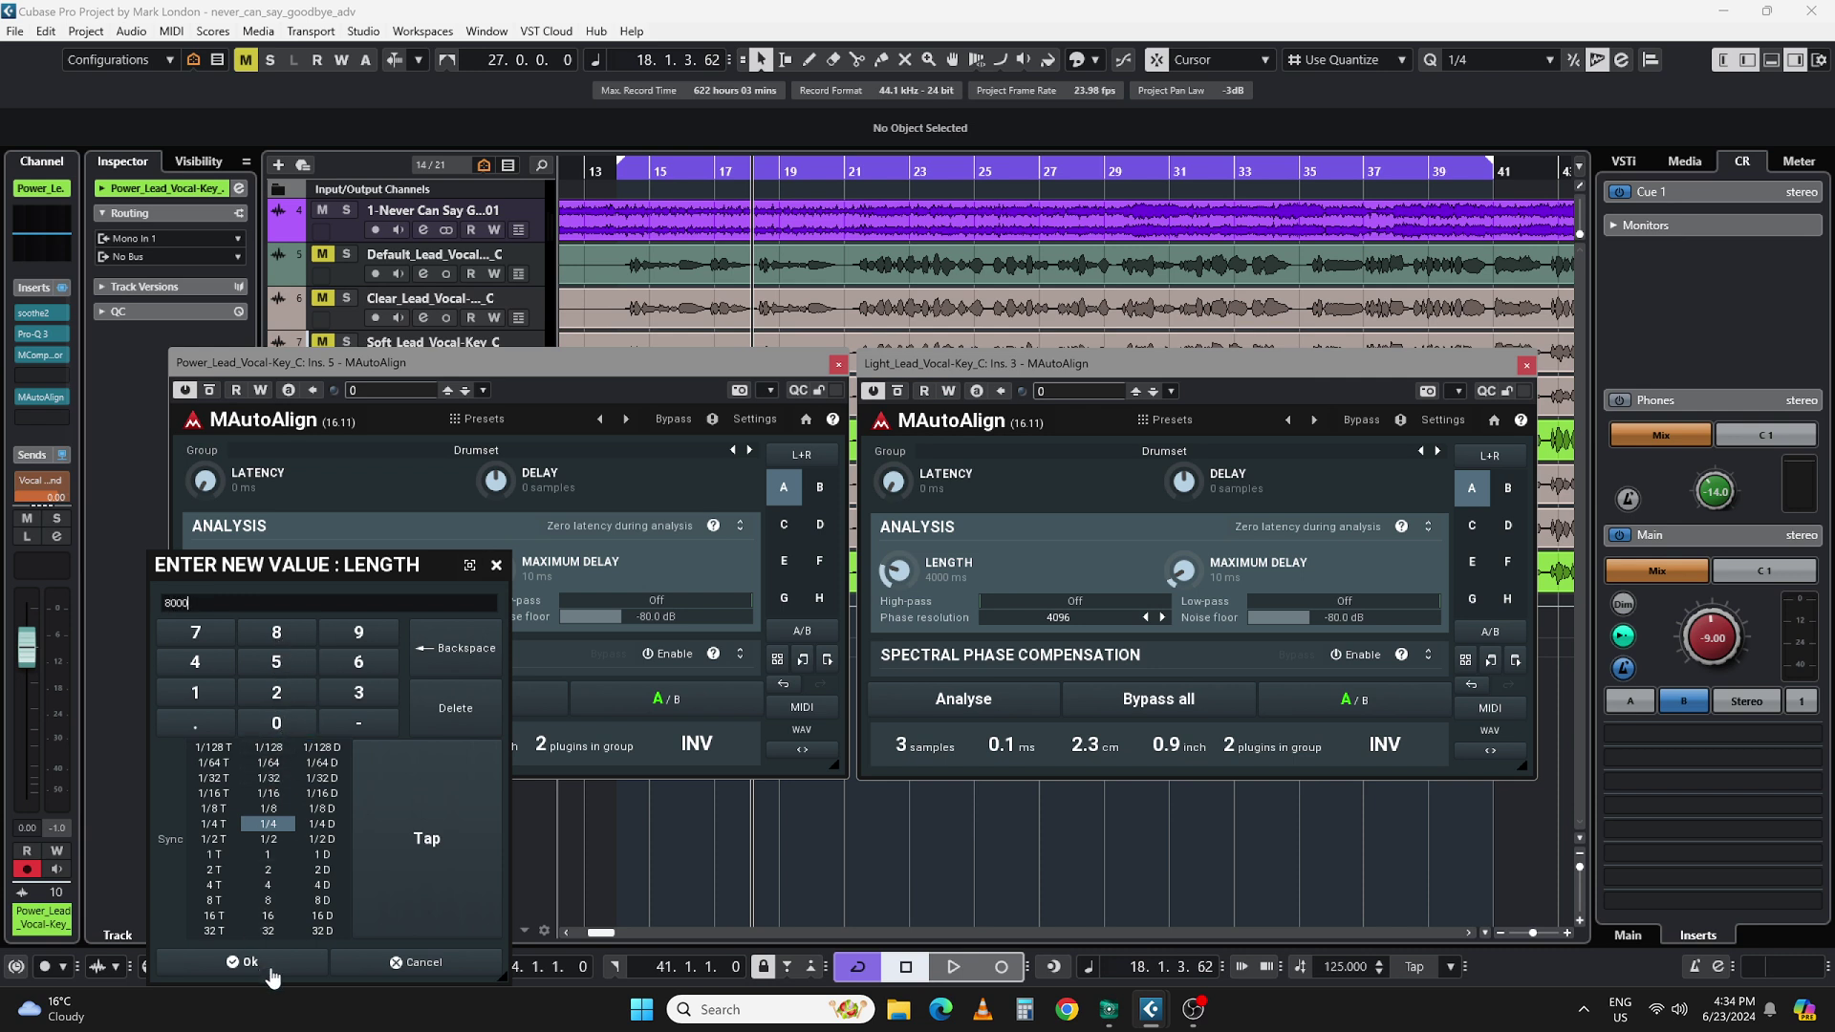
pyautogui.click(256, 963)
# Step: Set the analysis length to 8000 ms in the Light lead vocal's MAutoAlign
pyautogui.doubleClick(898, 571)
pyautogui.click(964, 632)
pyautogui.click(964, 722)
pyautogui.click(964, 723)
pyautogui.click(965, 723)
pyautogui.click(929, 962)
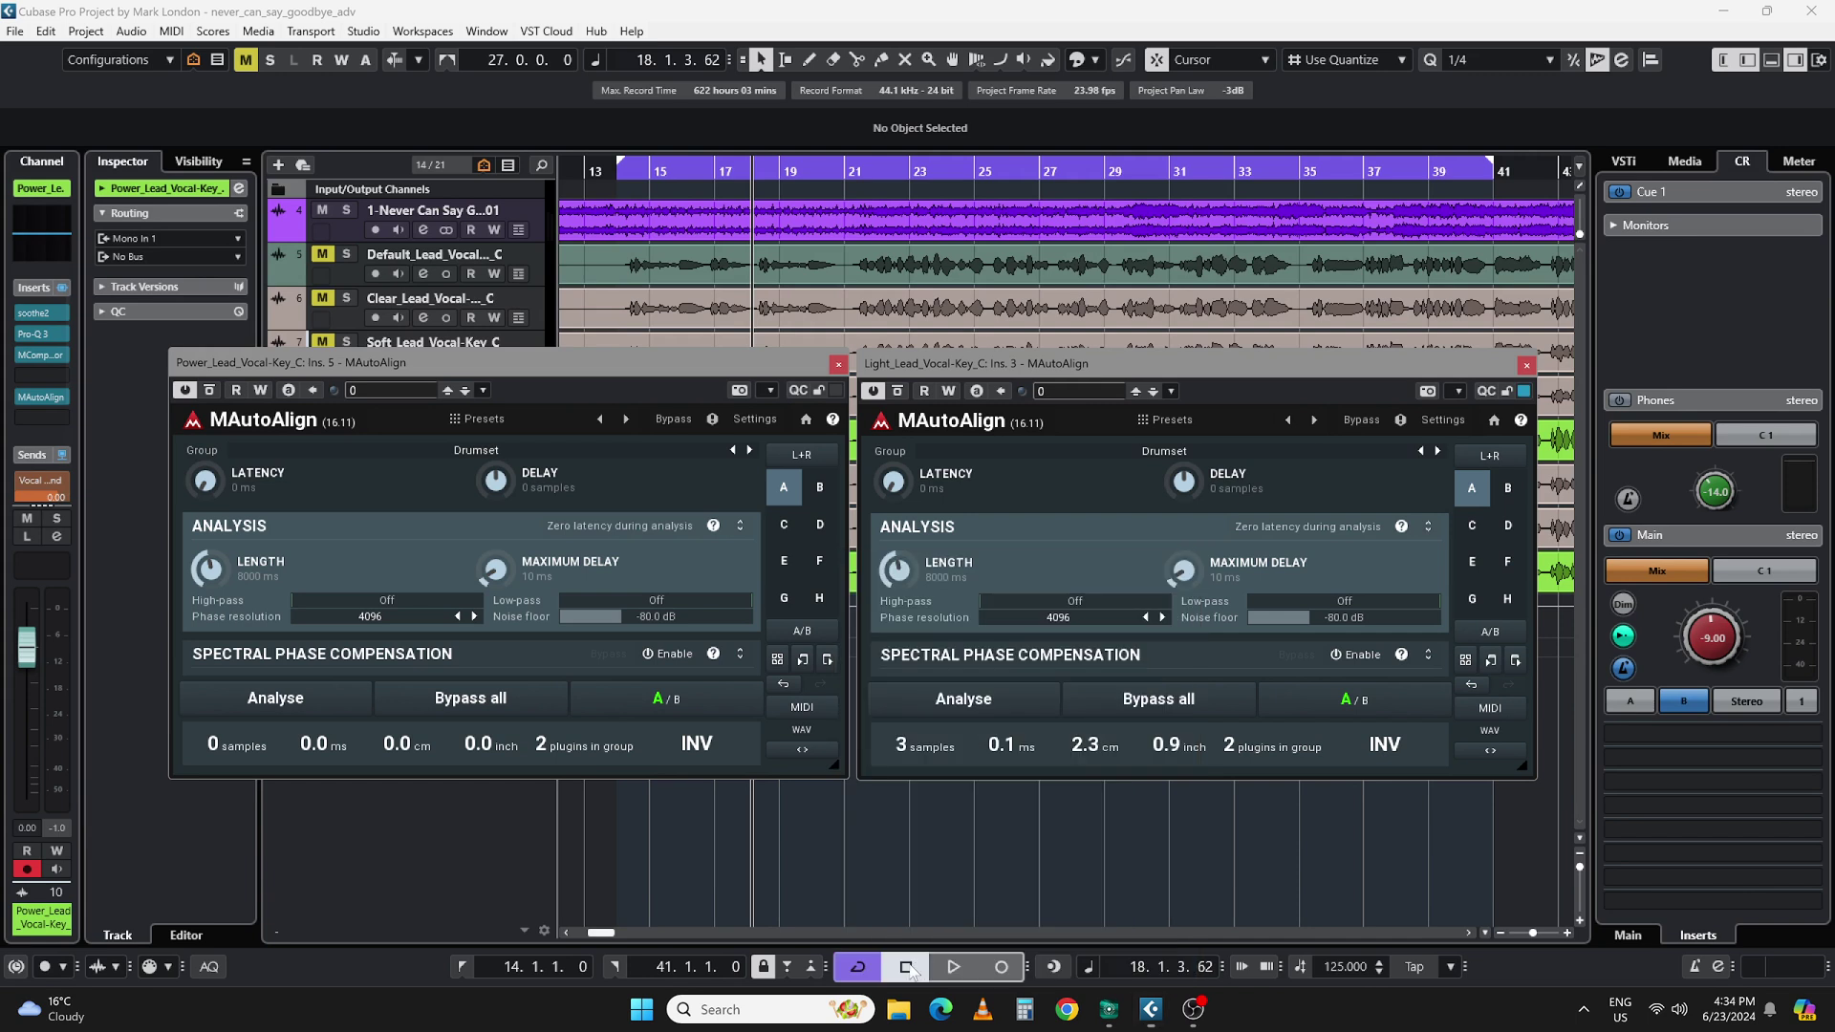
# Step: Return the playhead to bar 14 and run the MAutoAlign analysis during playback with the 8000 ms length
pyautogui.press('KP_1')
pyautogui.press('space')
pyautogui.click(318, 695)
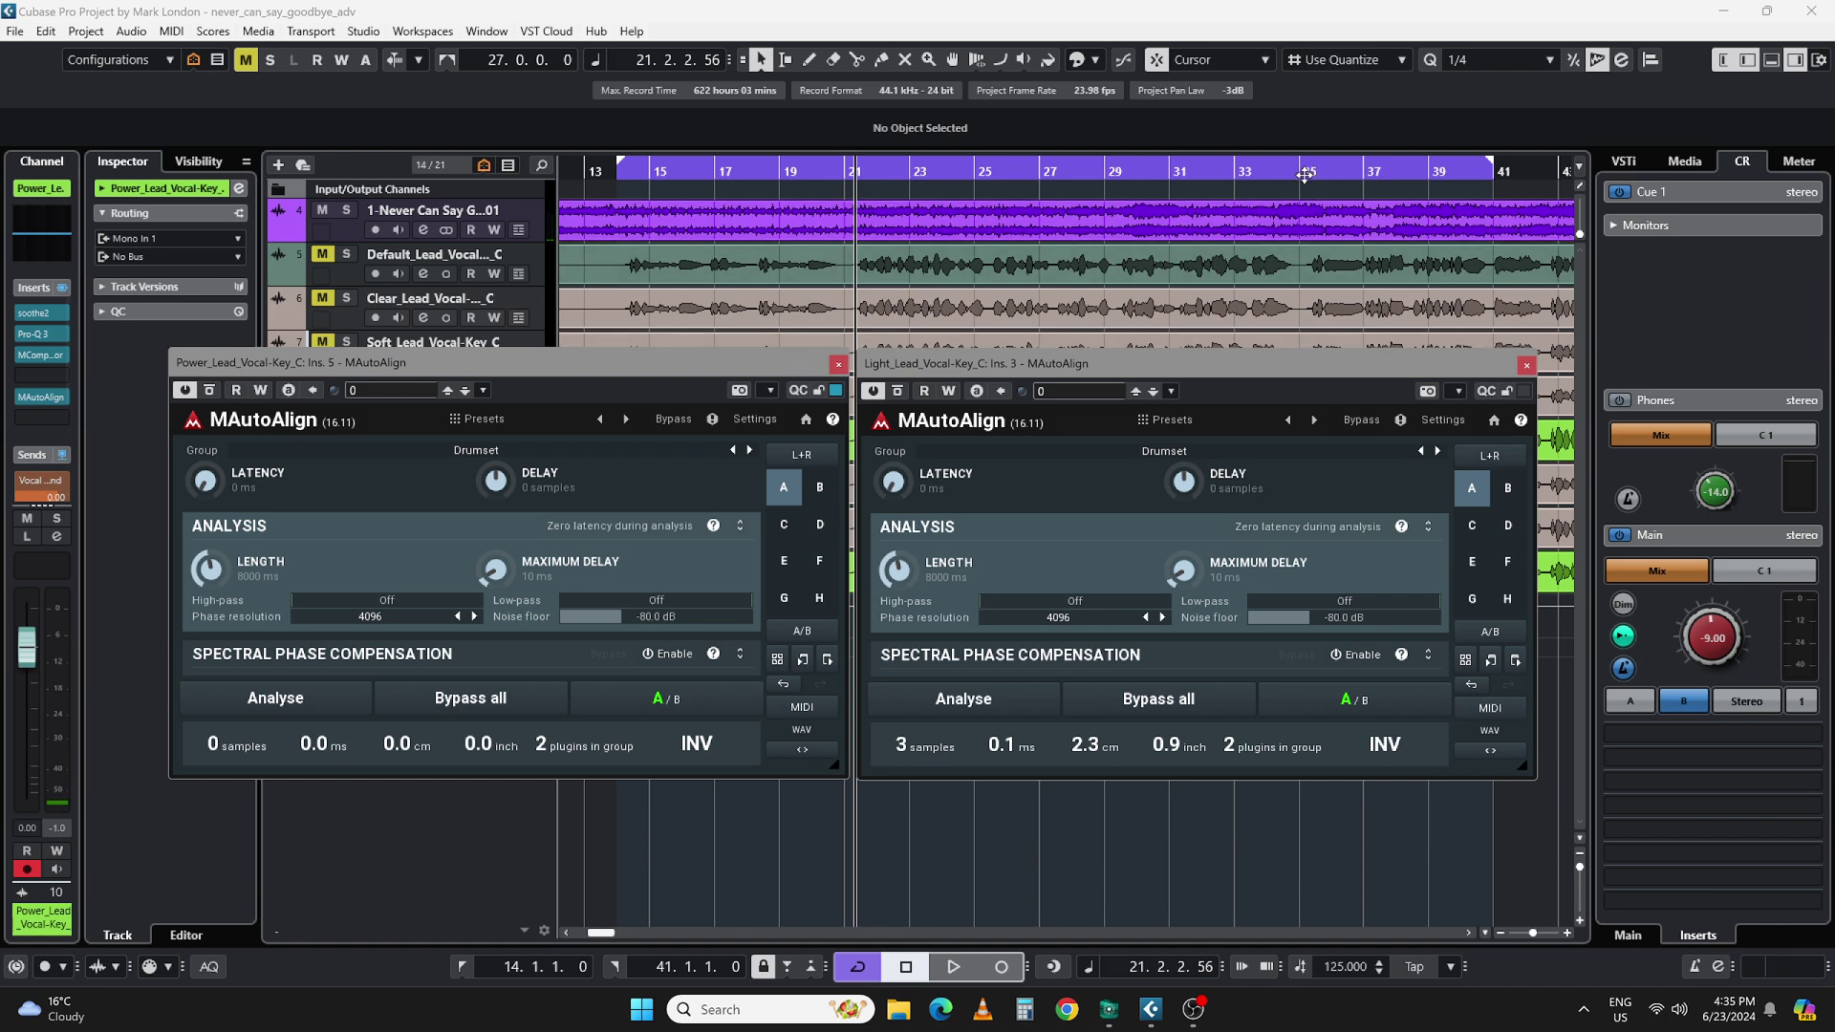
# Step: Play both vocals from bar 35, run the MAutoAlign analysis on that passage, and stop playback
pyautogui.click(1305, 173)
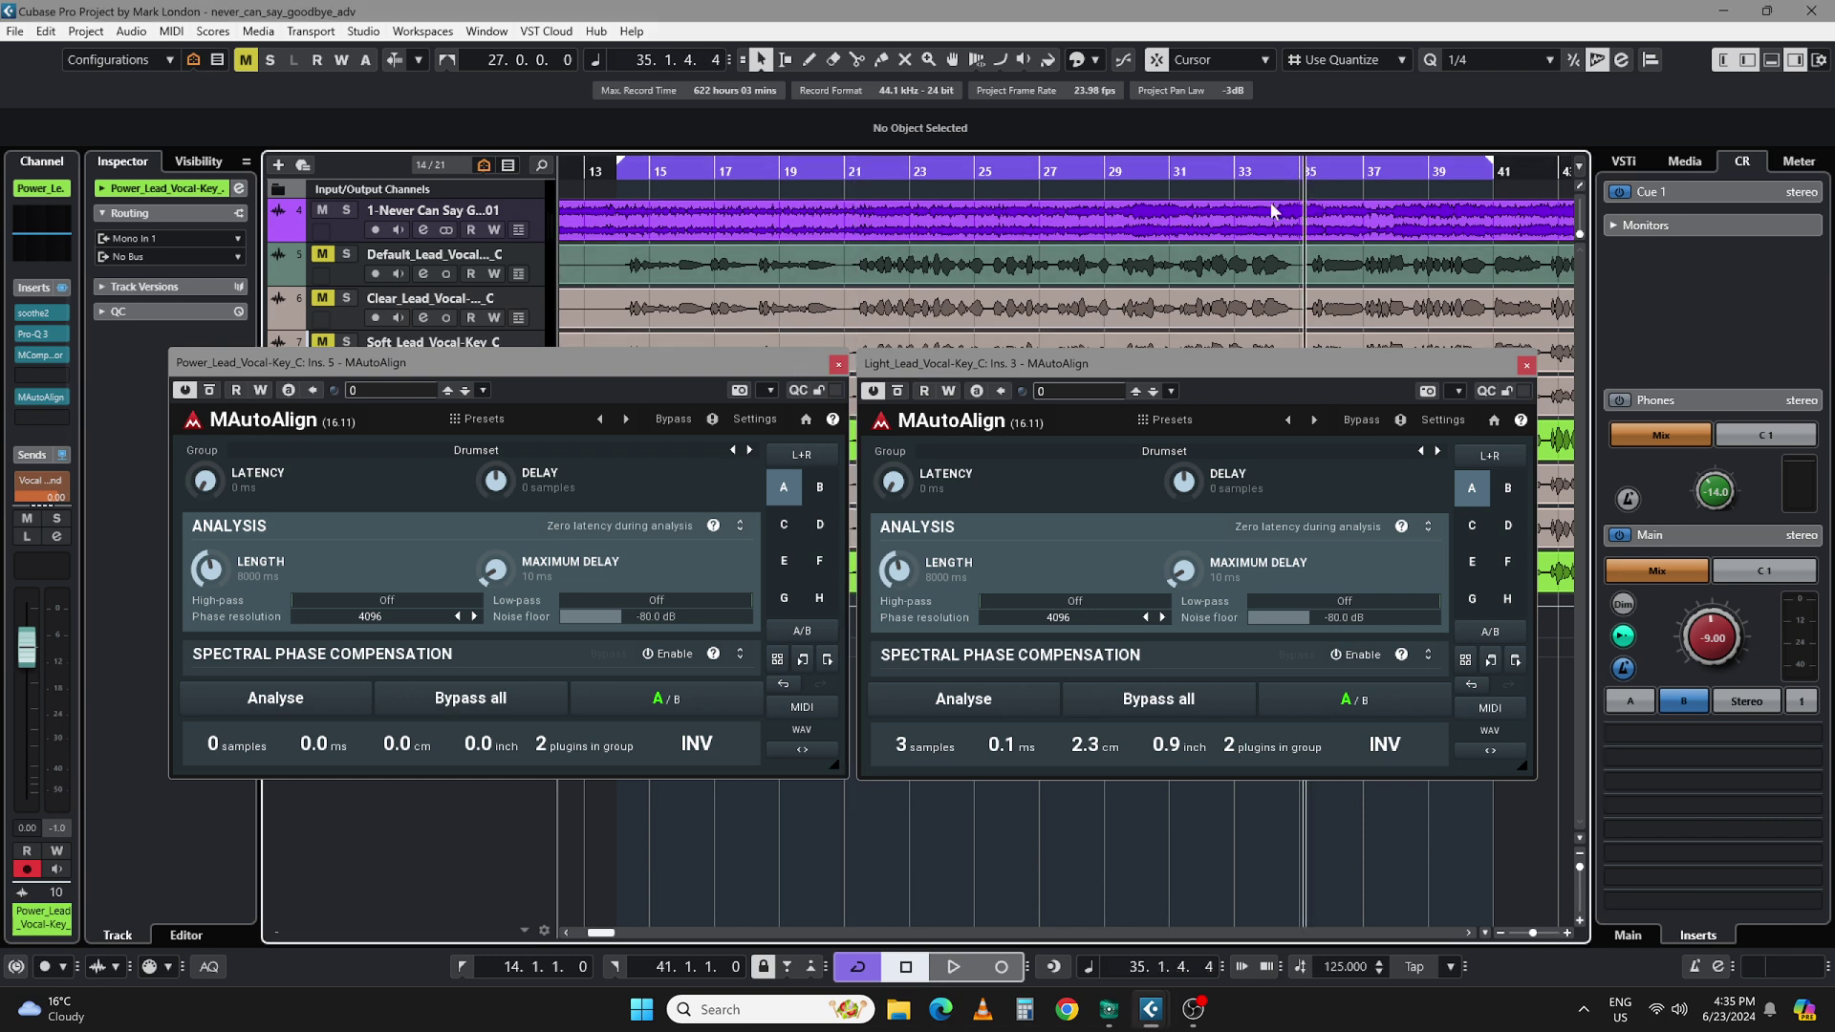
pyautogui.press('space')
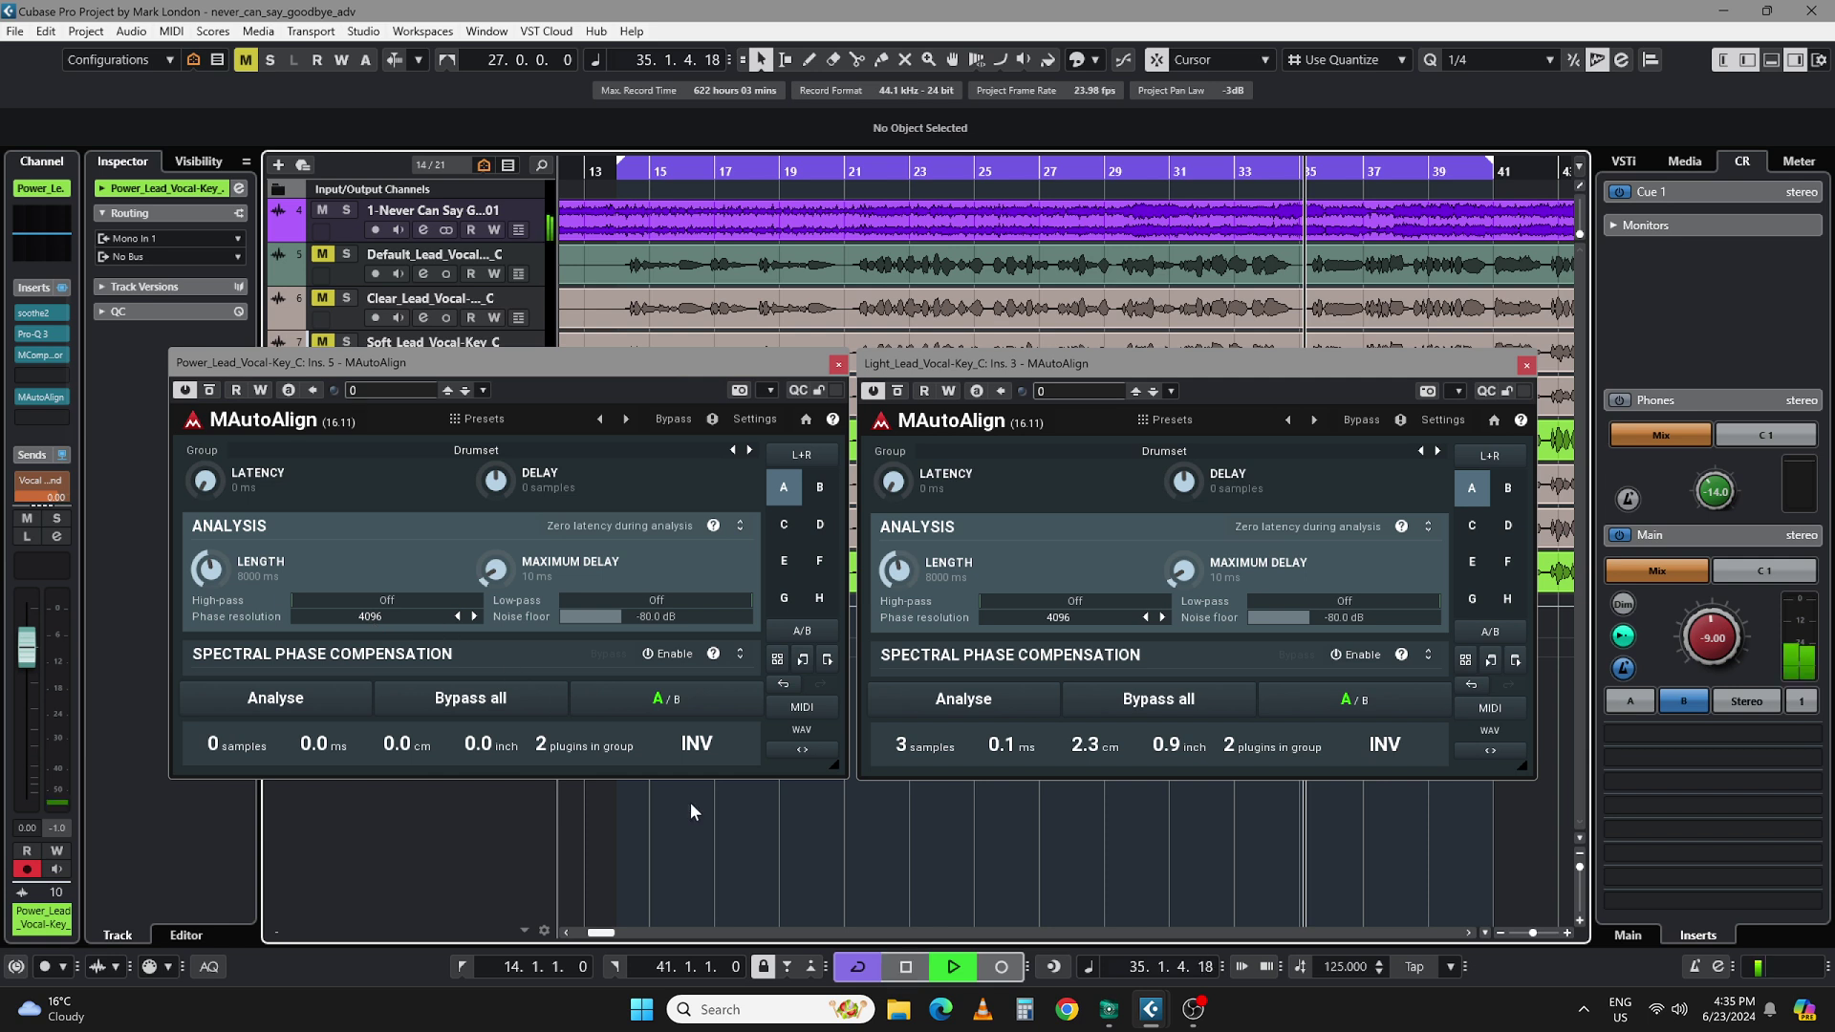
pyautogui.click(304, 701)
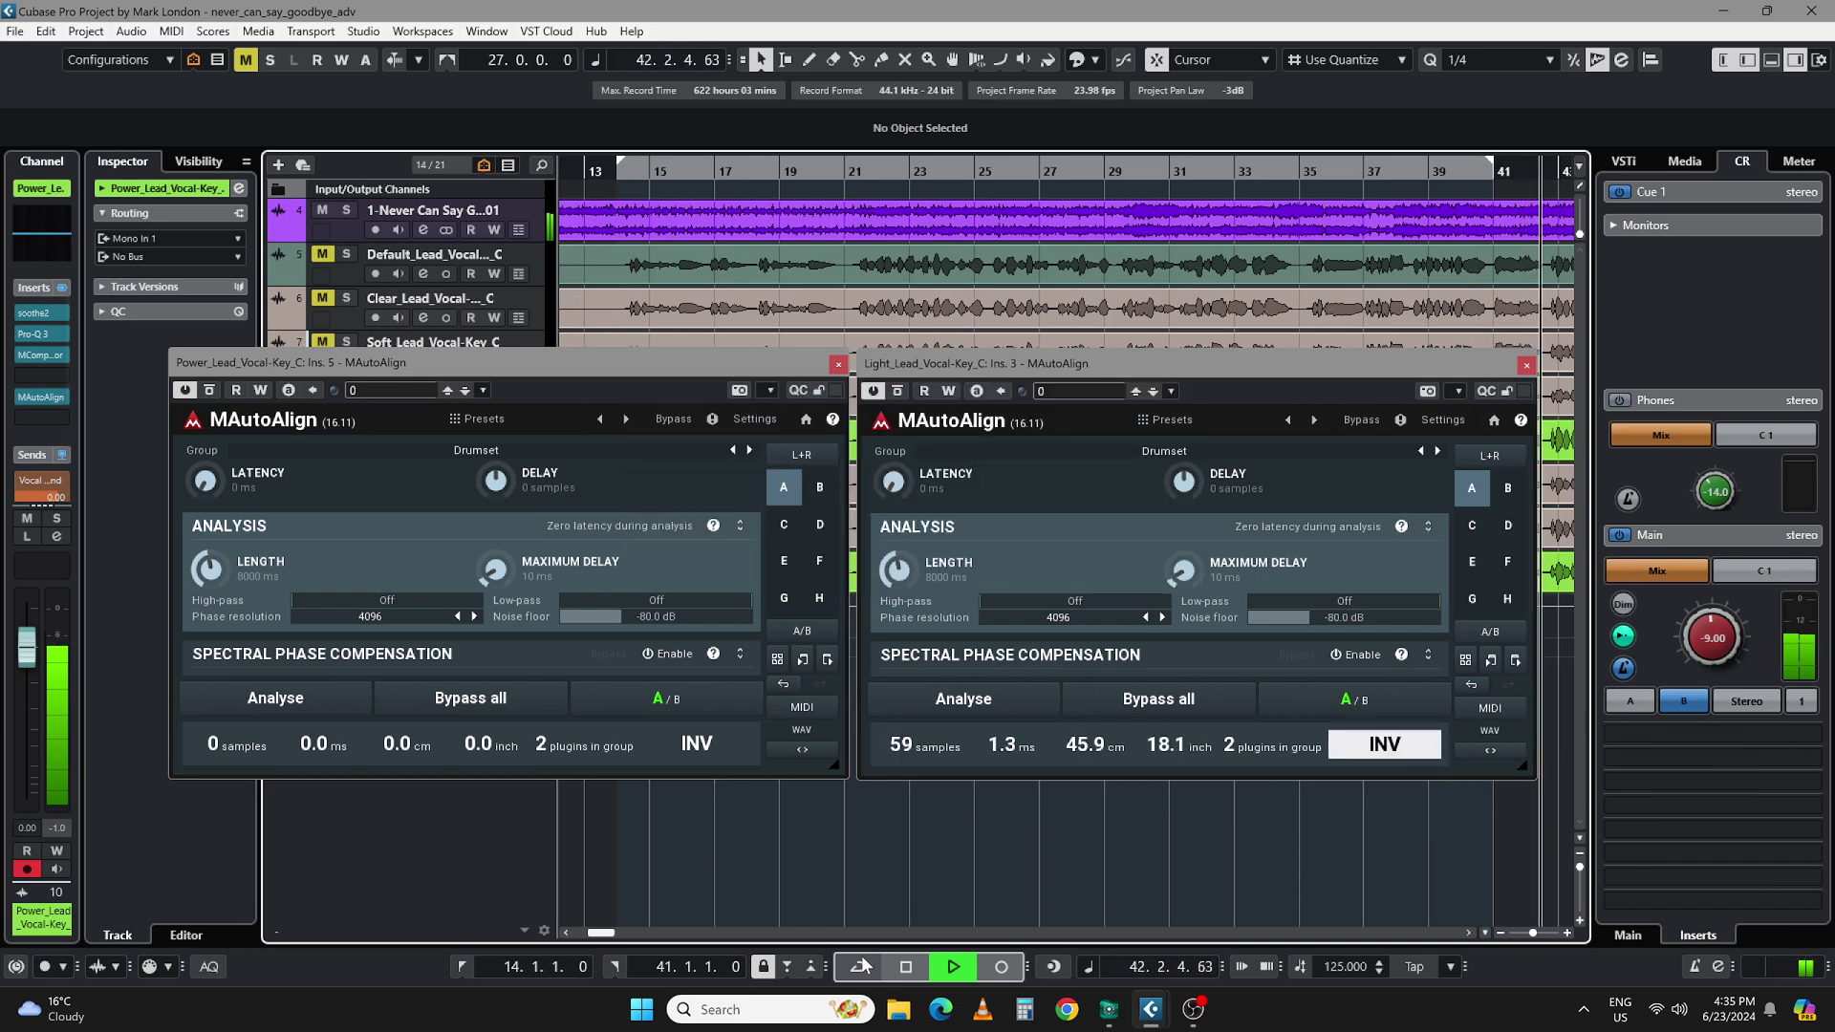
pyautogui.press('space')
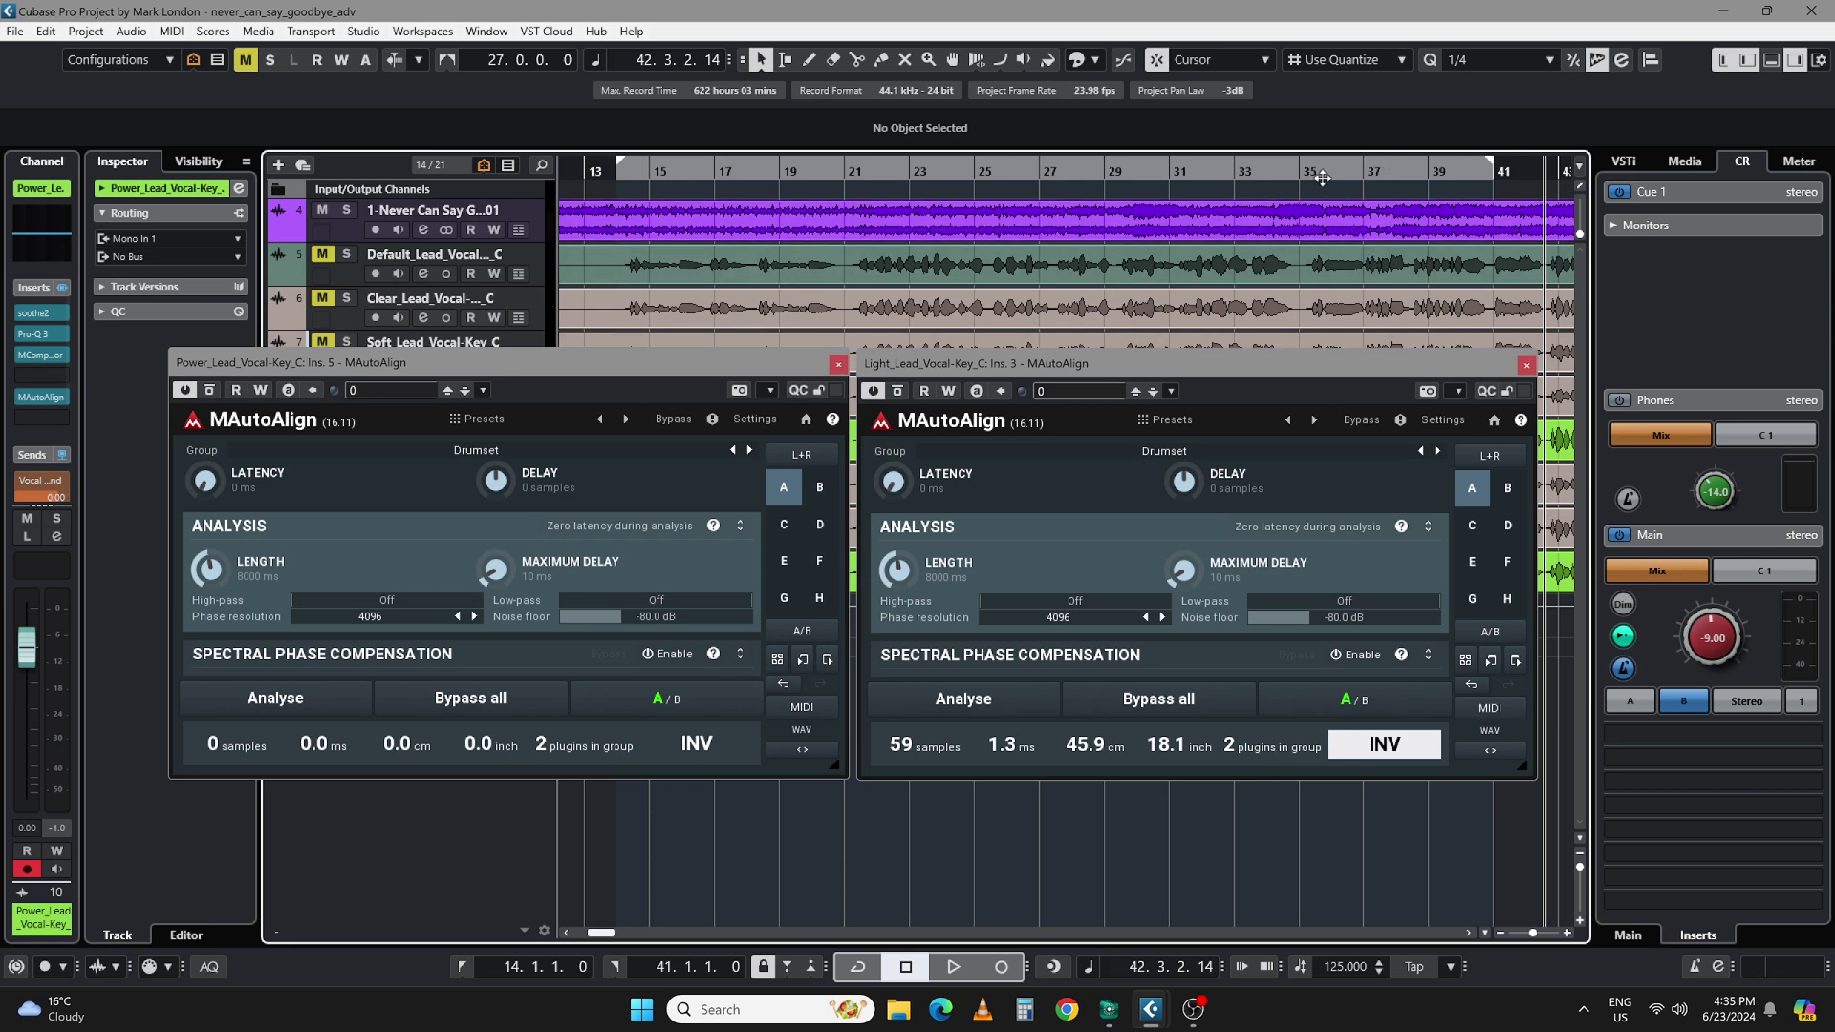
# Step: Play both vocals from bar 35 to about bar 40 to audition the new alignment
pyautogui.moveTo(1301, 169); pyautogui.dragTo(1303, 165)
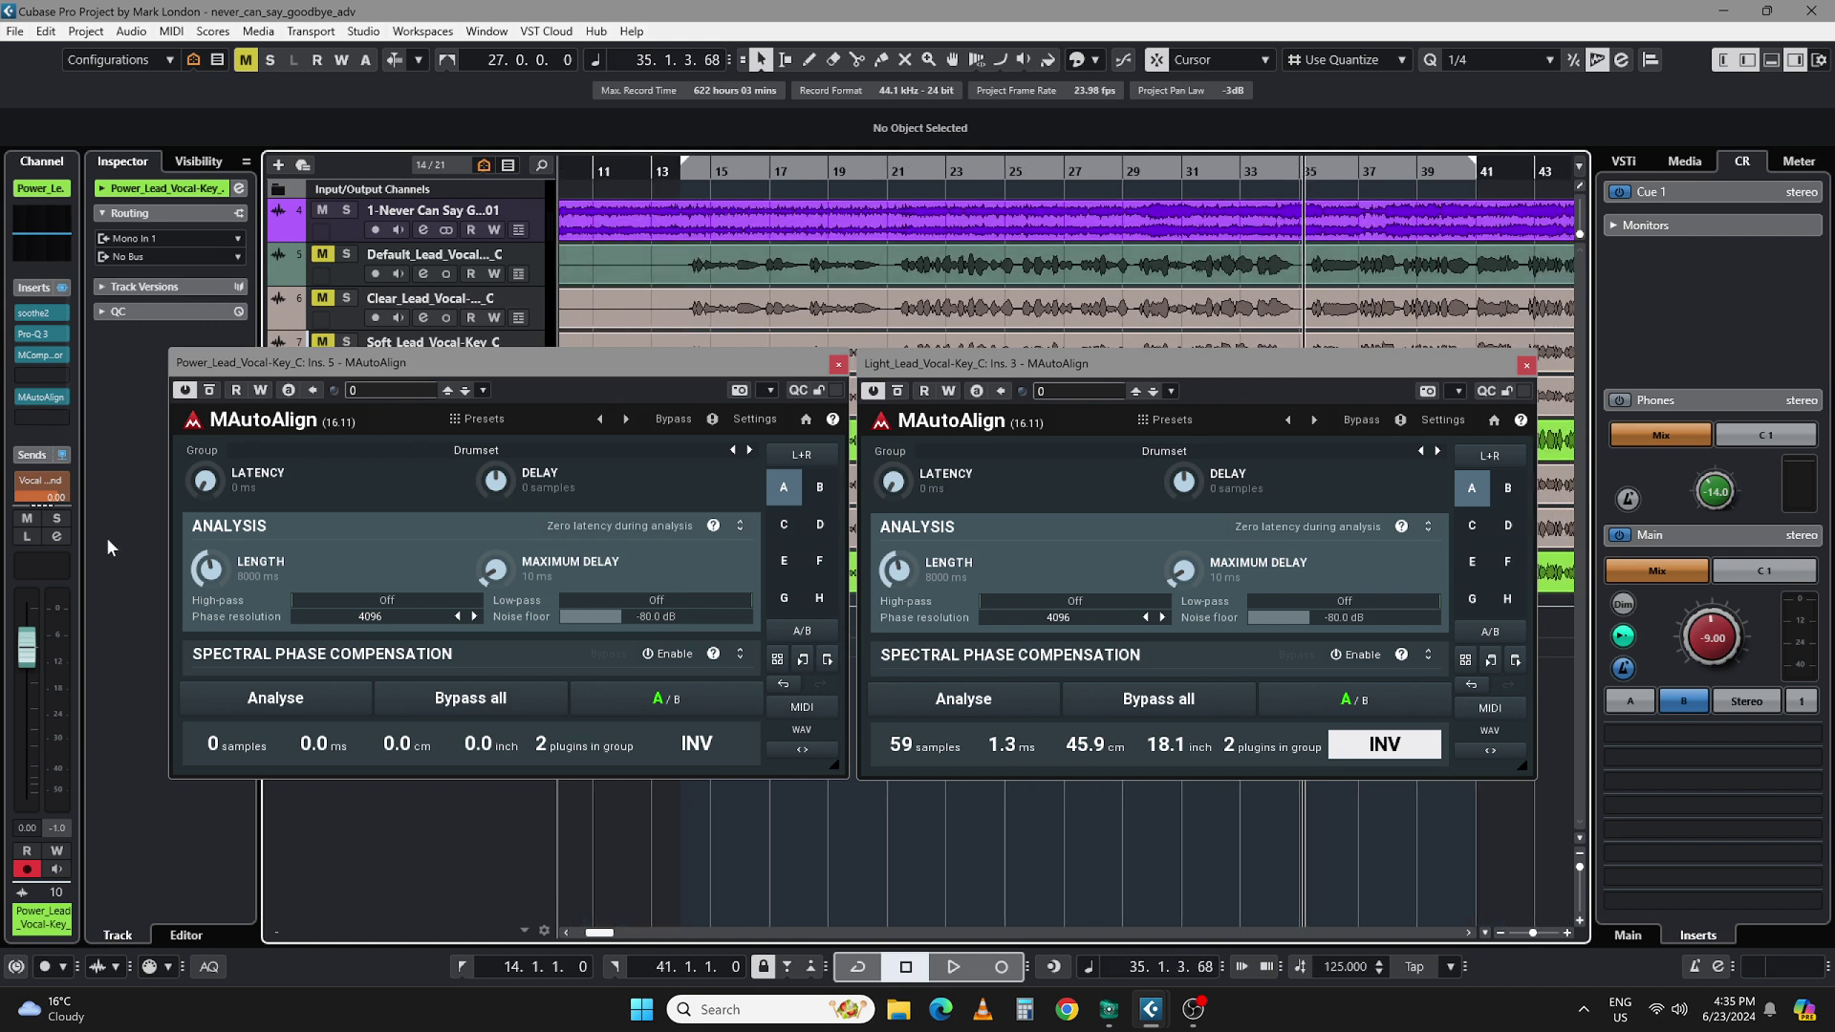
pyautogui.press('space')
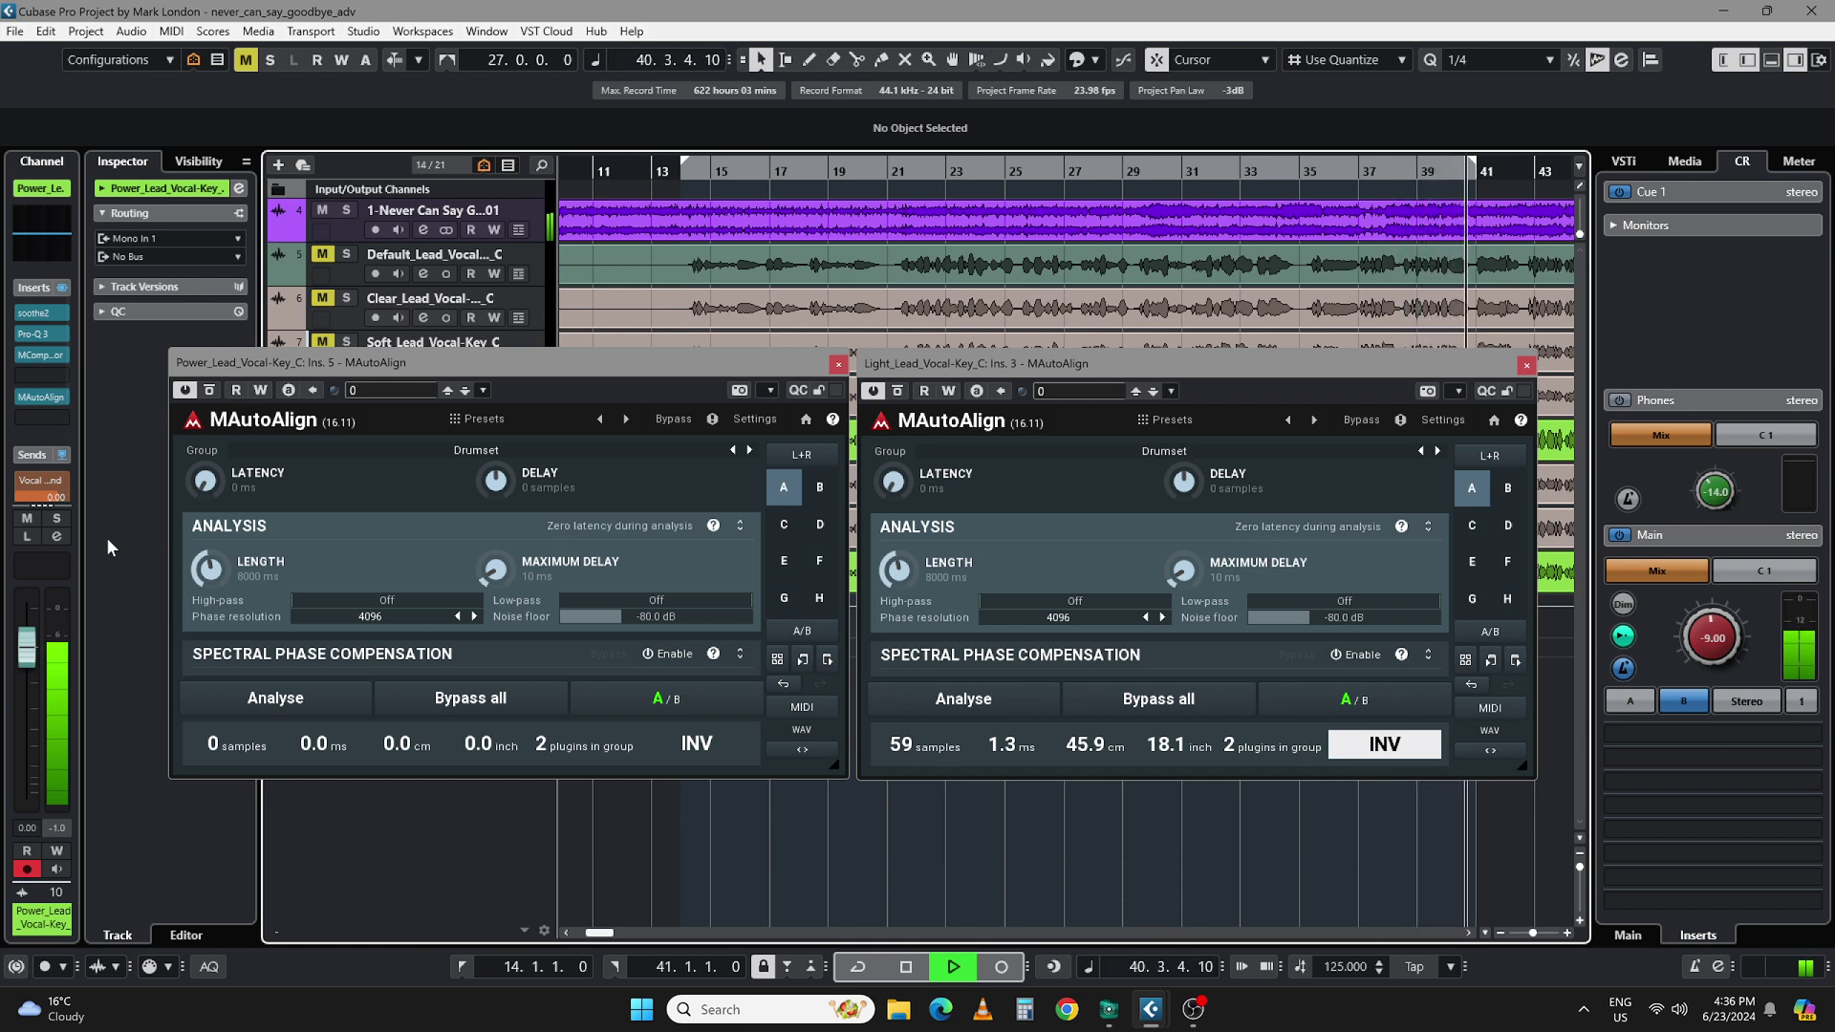
pyautogui.press('space')
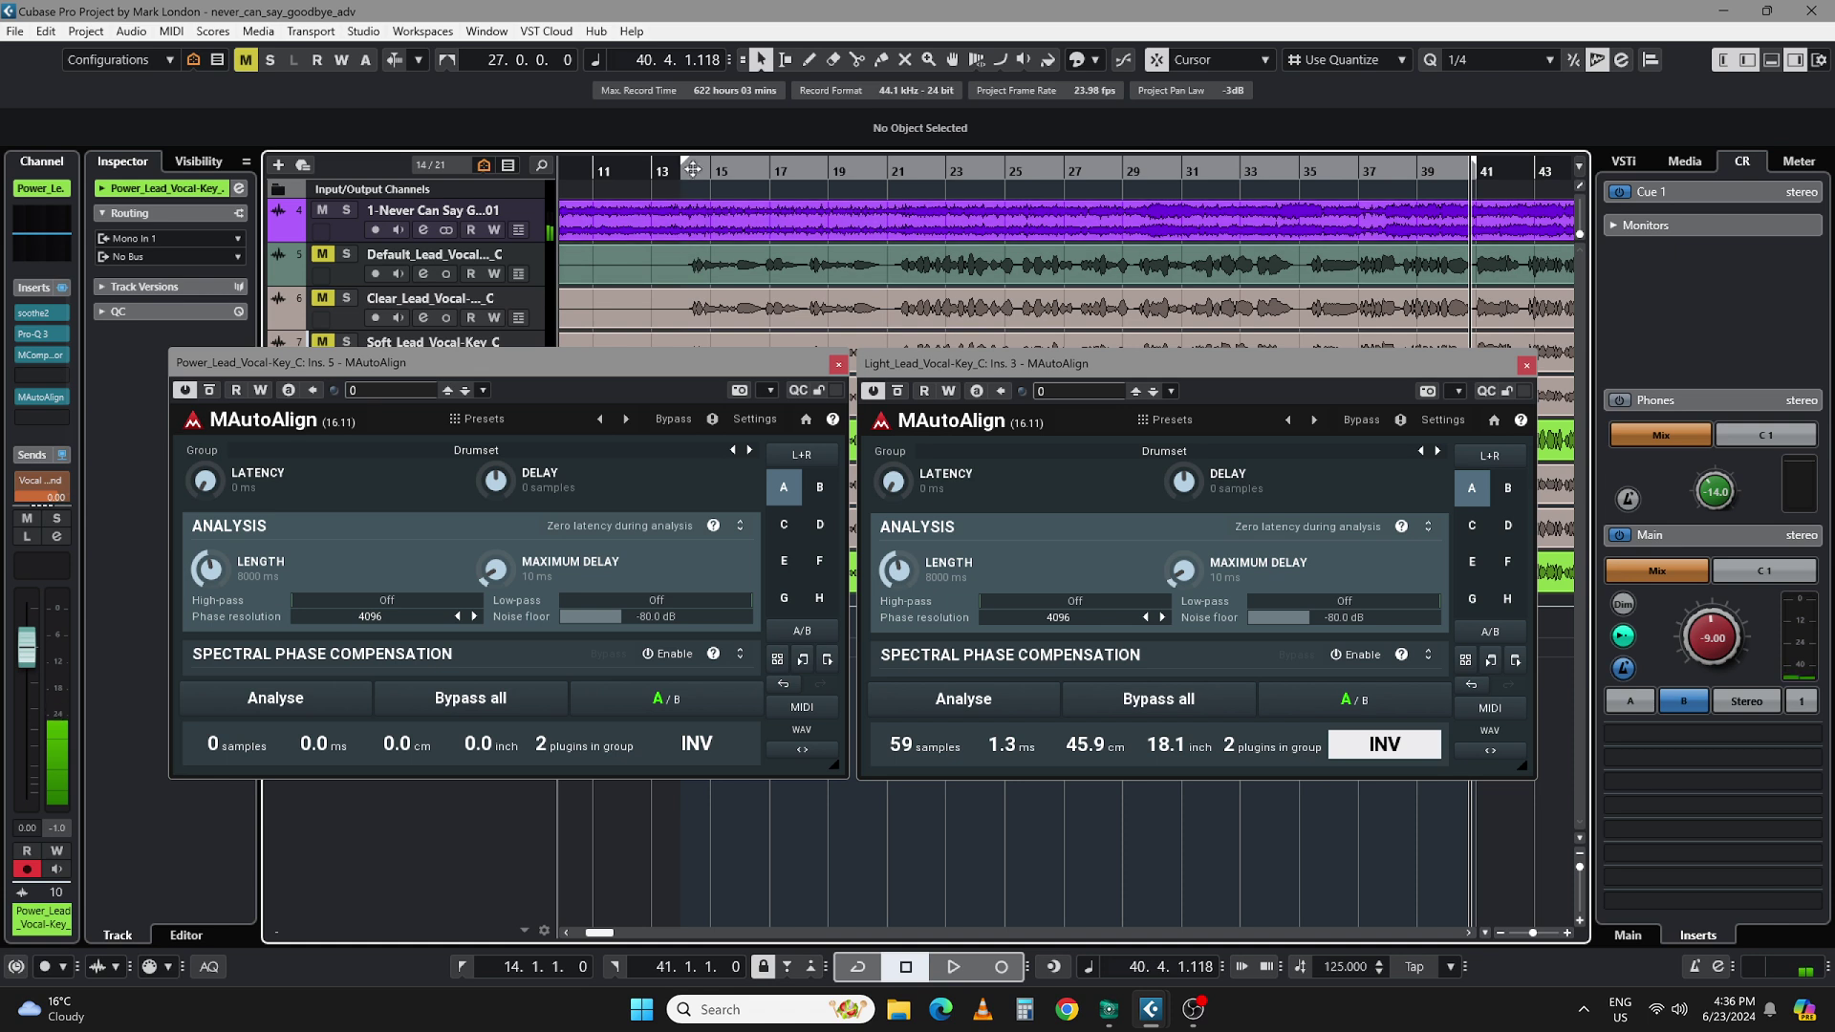
# Step: Play the vocals from about bar 14 with phase inversion switched off in the Light lead vocal's MAutoAlign
pyautogui.click(694, 174)
pyautogui.press('space')
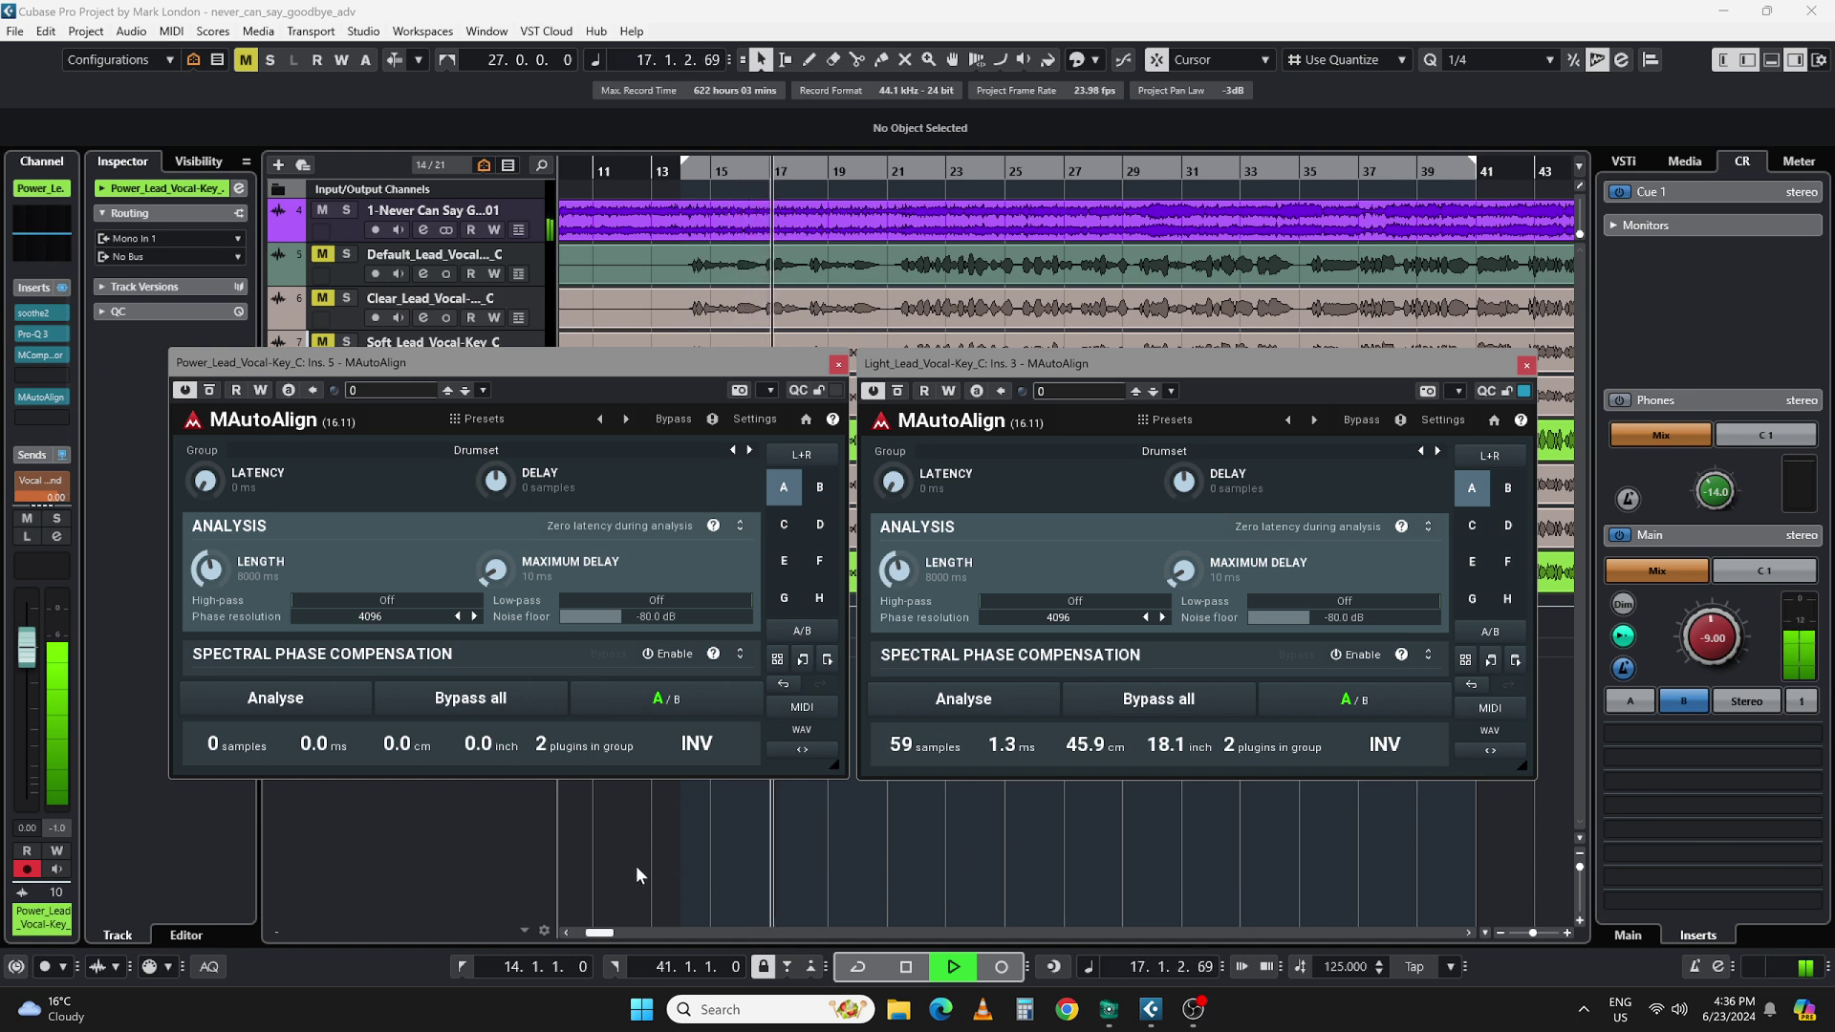
pyautogui.press('space')
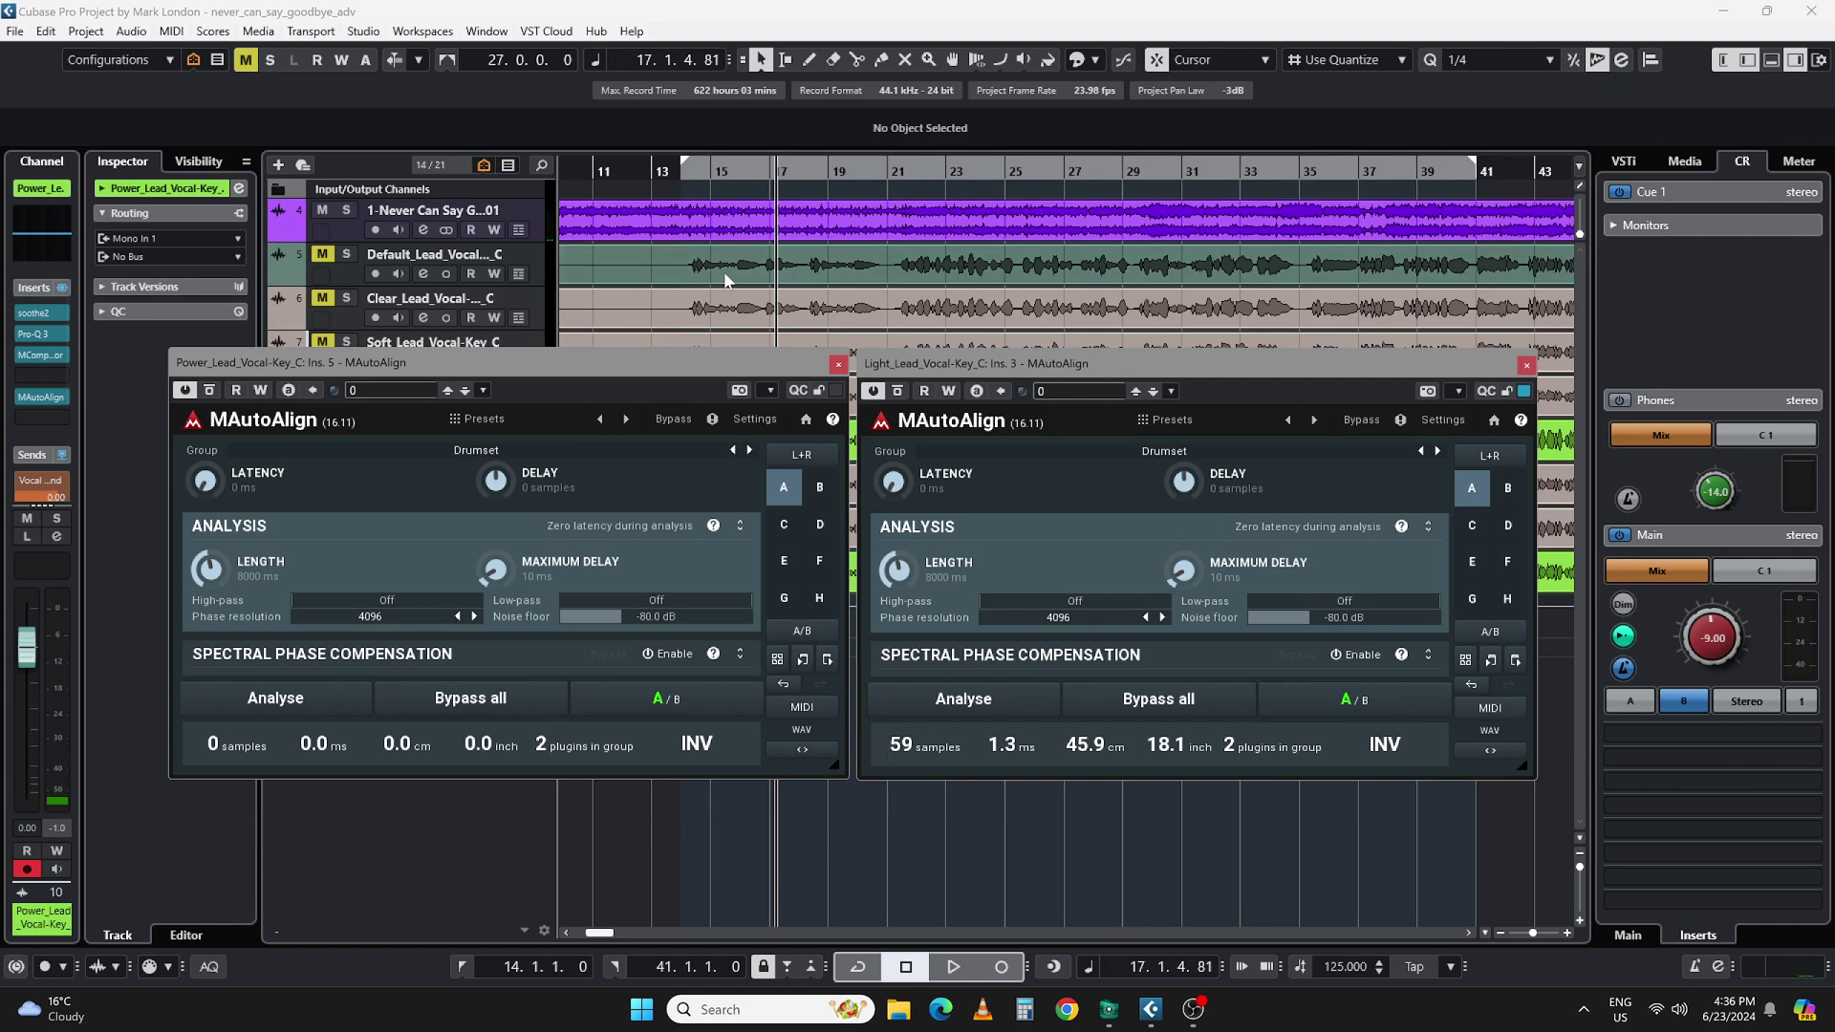
# Step: Set the locator range from bar 35 to bar 43 and move the playhead to its start
pyautogui.moveTo(1302, 168); pyautogui.dragTo(1536, 169)
pyautogui.press('KP_1')
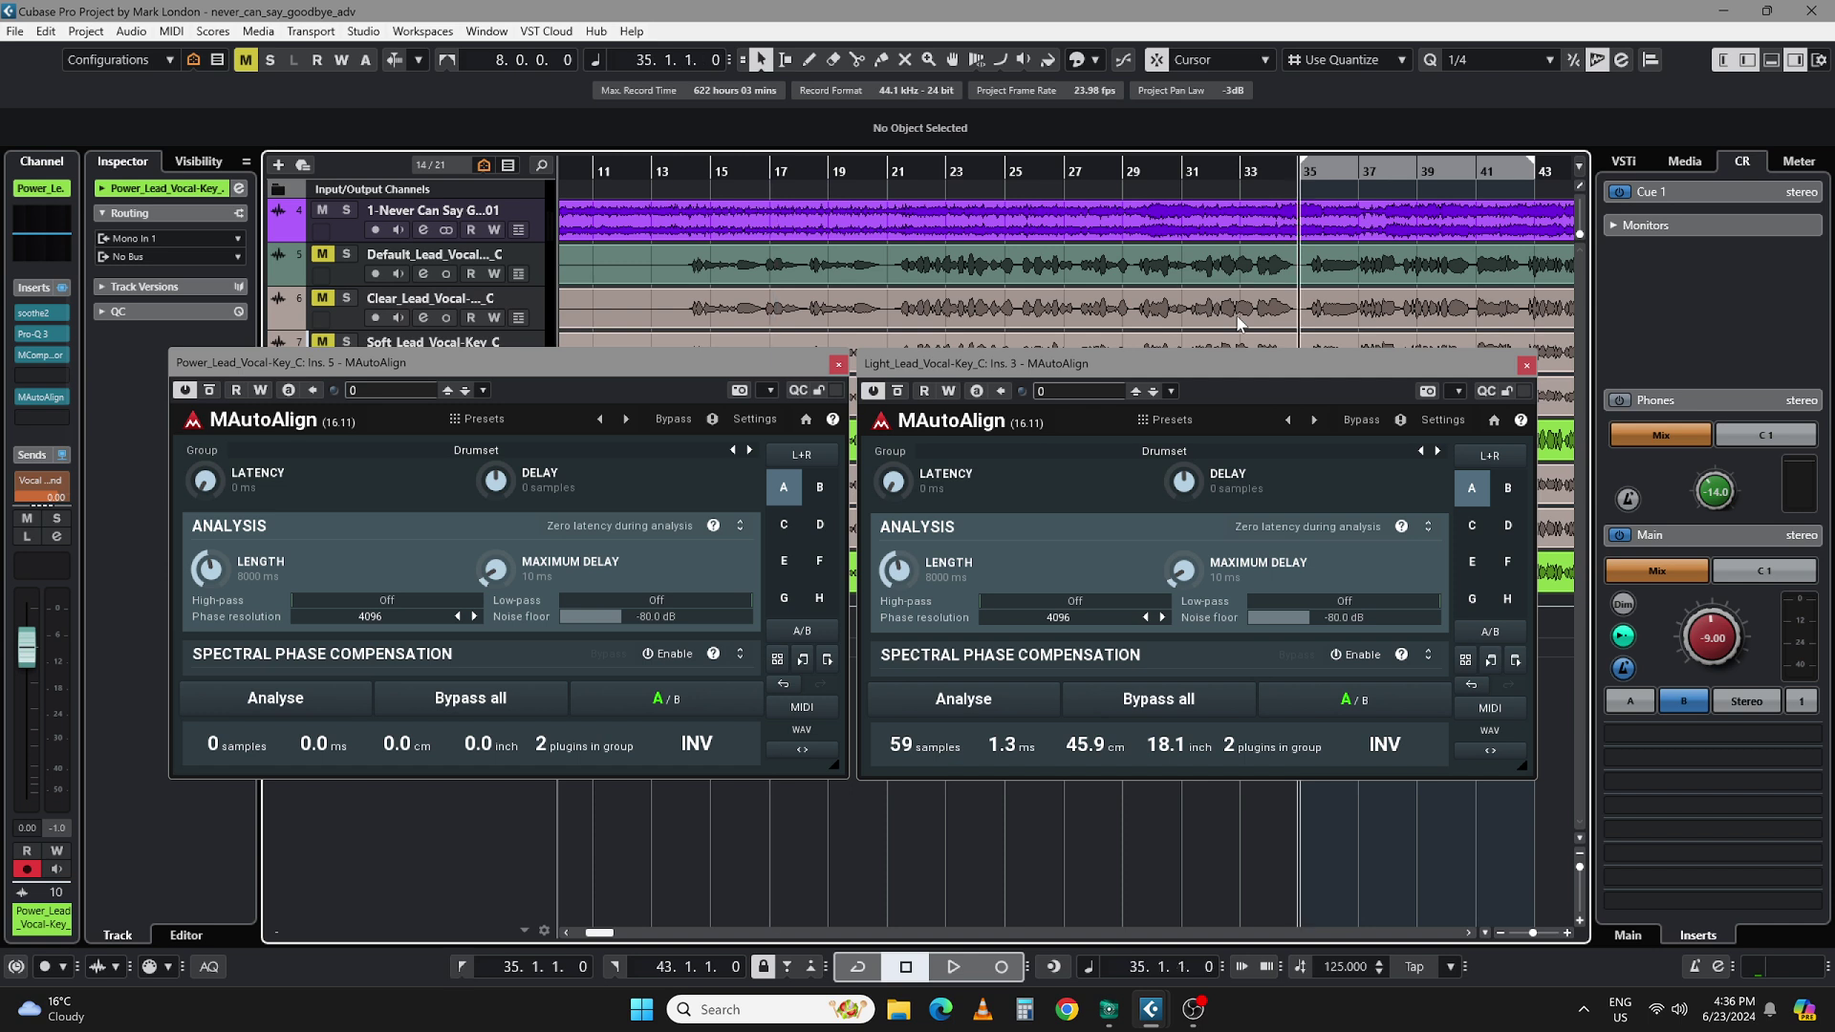
# Step: Expand and enable Spectral Phase Compensation in the MAutoAlign instances on both the Power and Light lead vocals
pyautogui.click(745, 383)
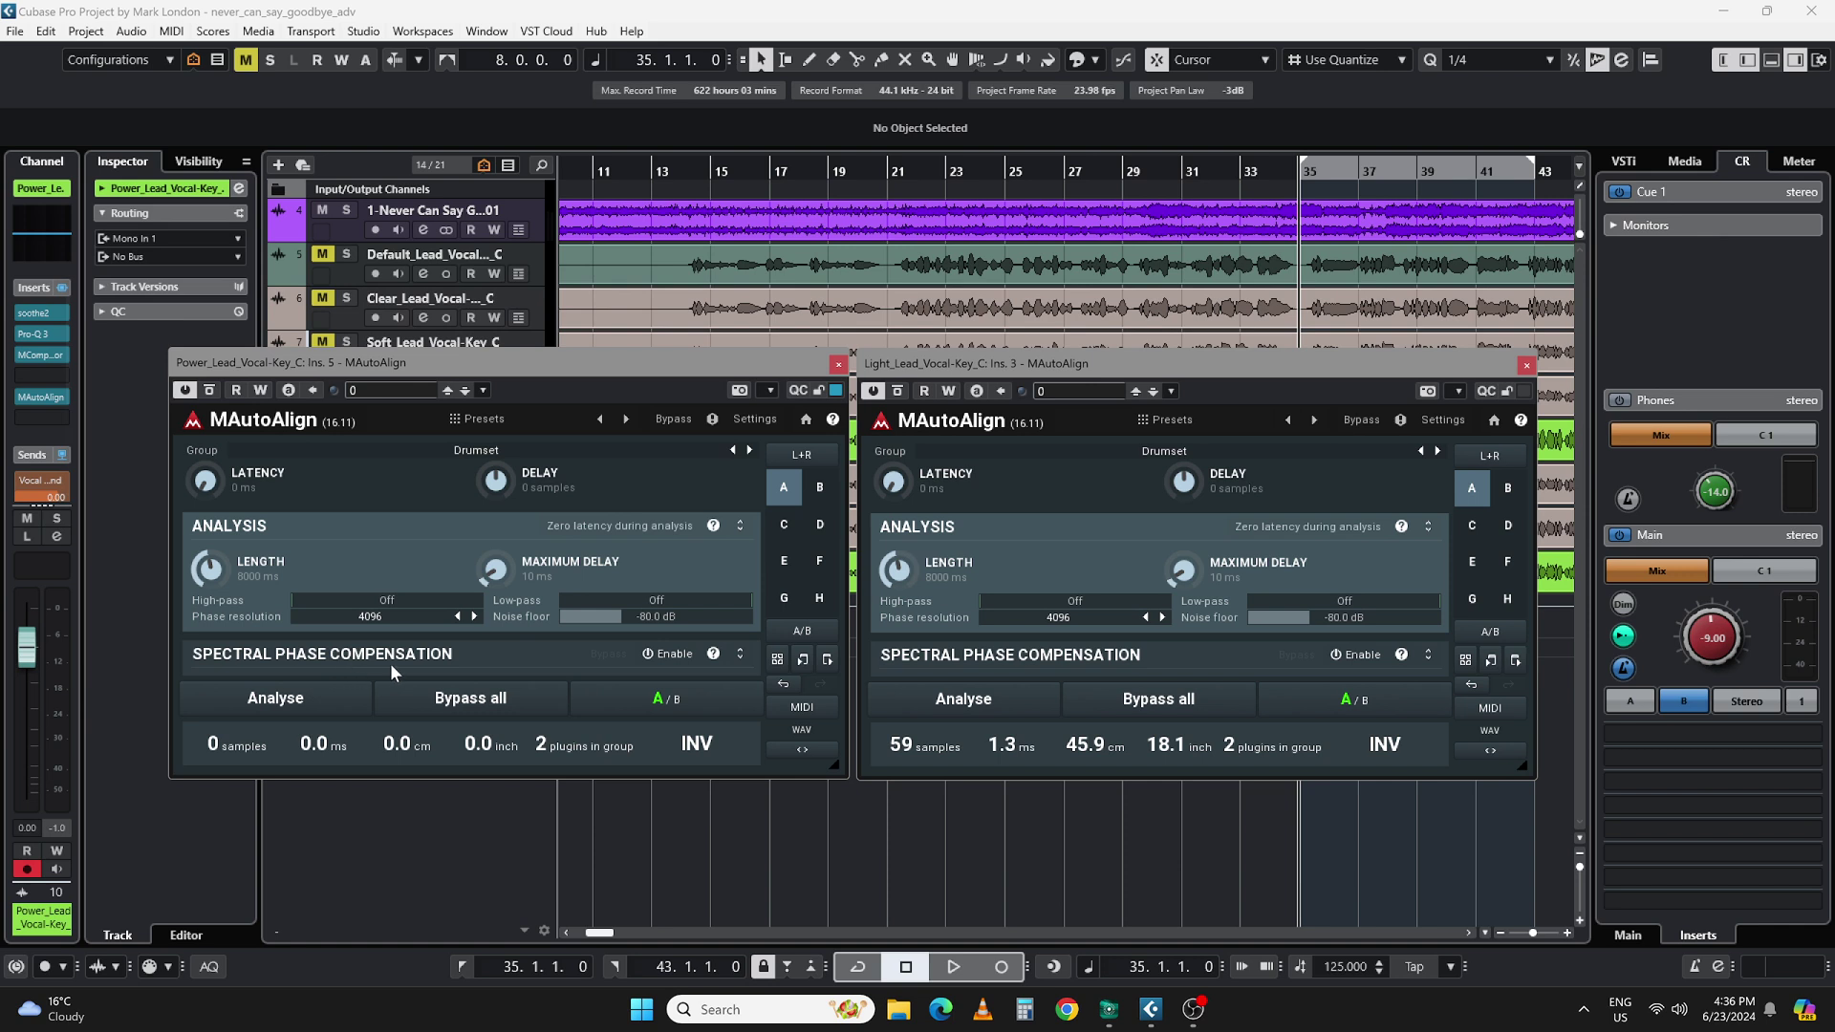
pyautogui.click(741, 656)
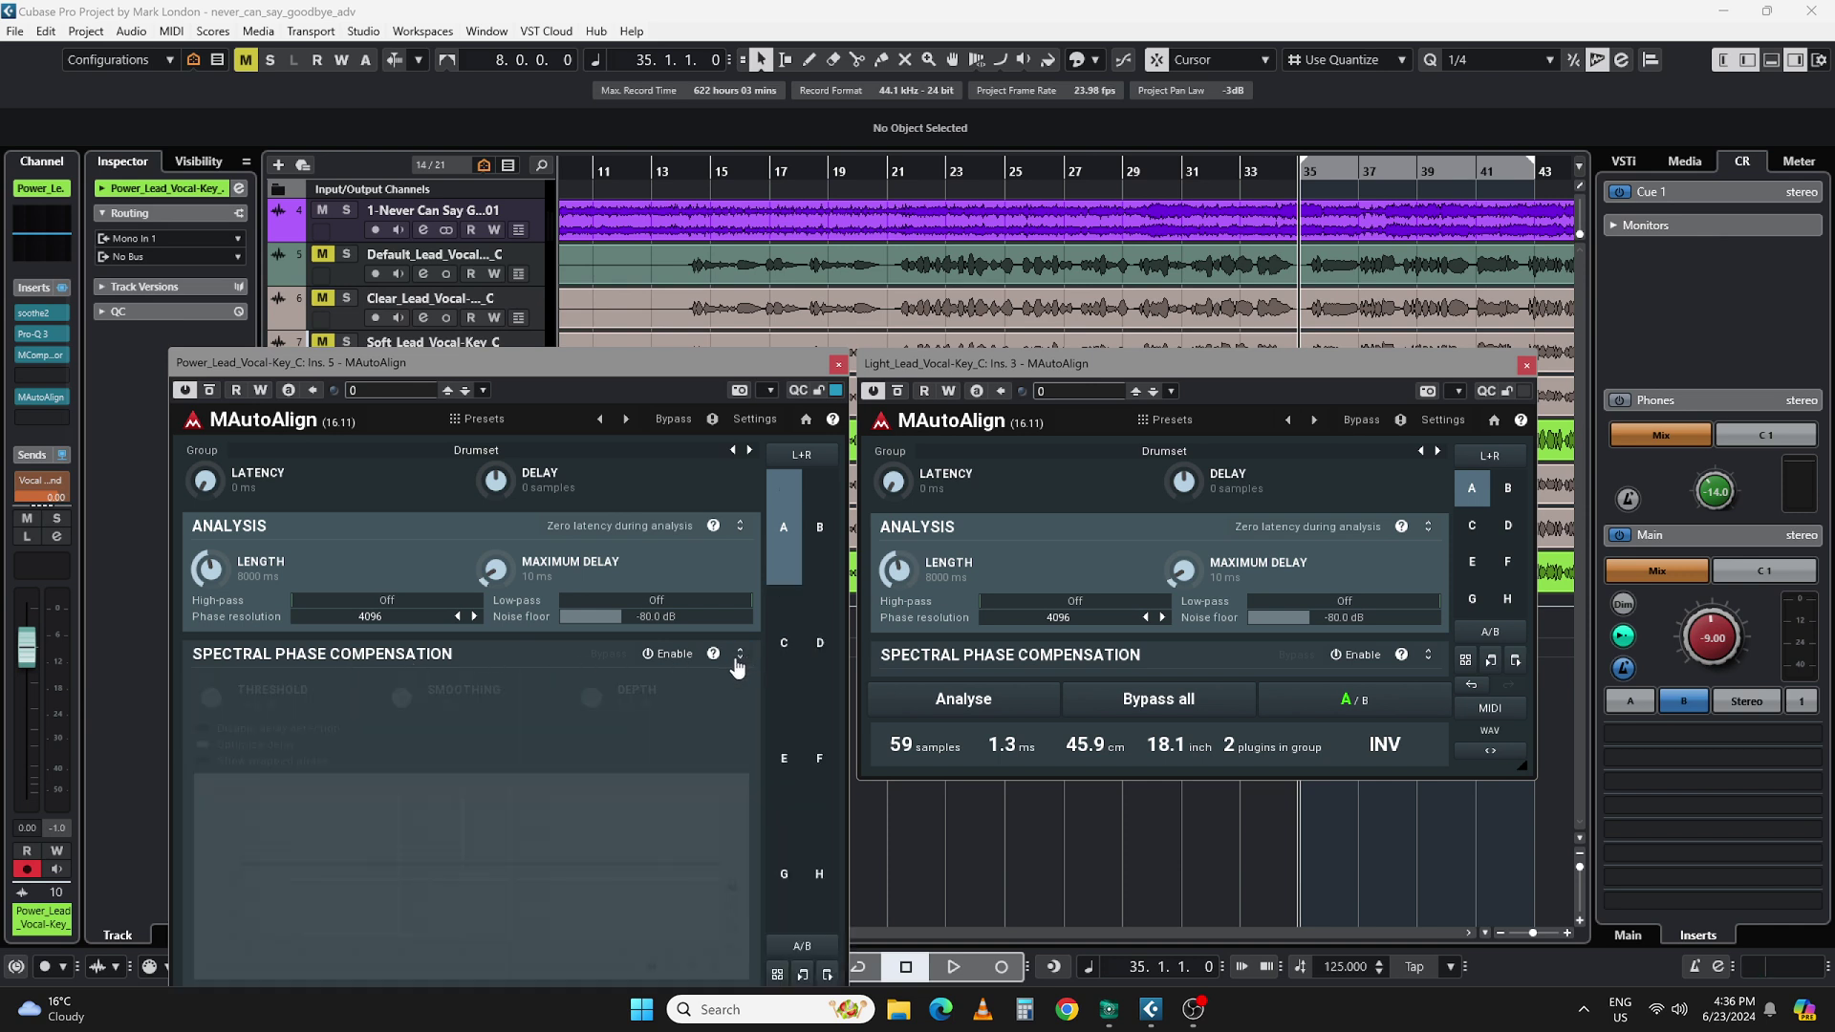
pyautogui.click(1427, 658)
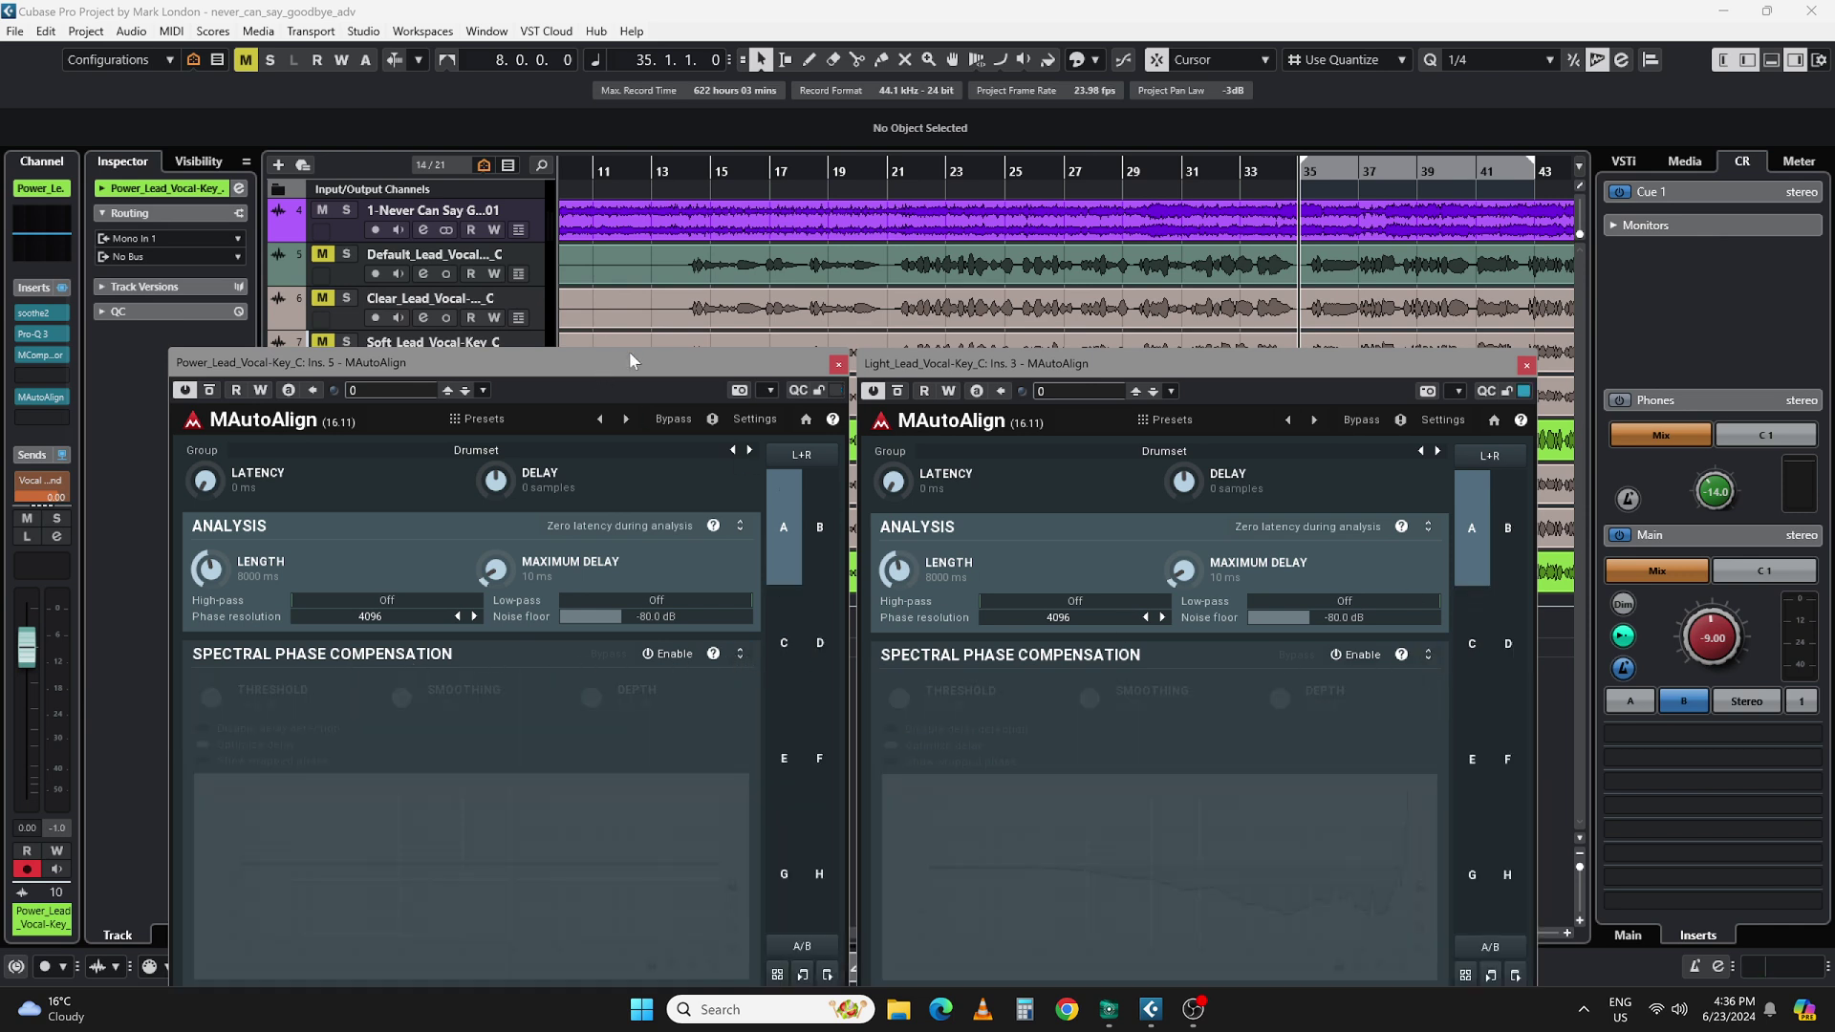
pyautogui.moveTo(630, 360); pyautogui.dragTo(624, 180)
pyautogui.moveTo(956, 372); pyautogui.dragTo(947, 193)
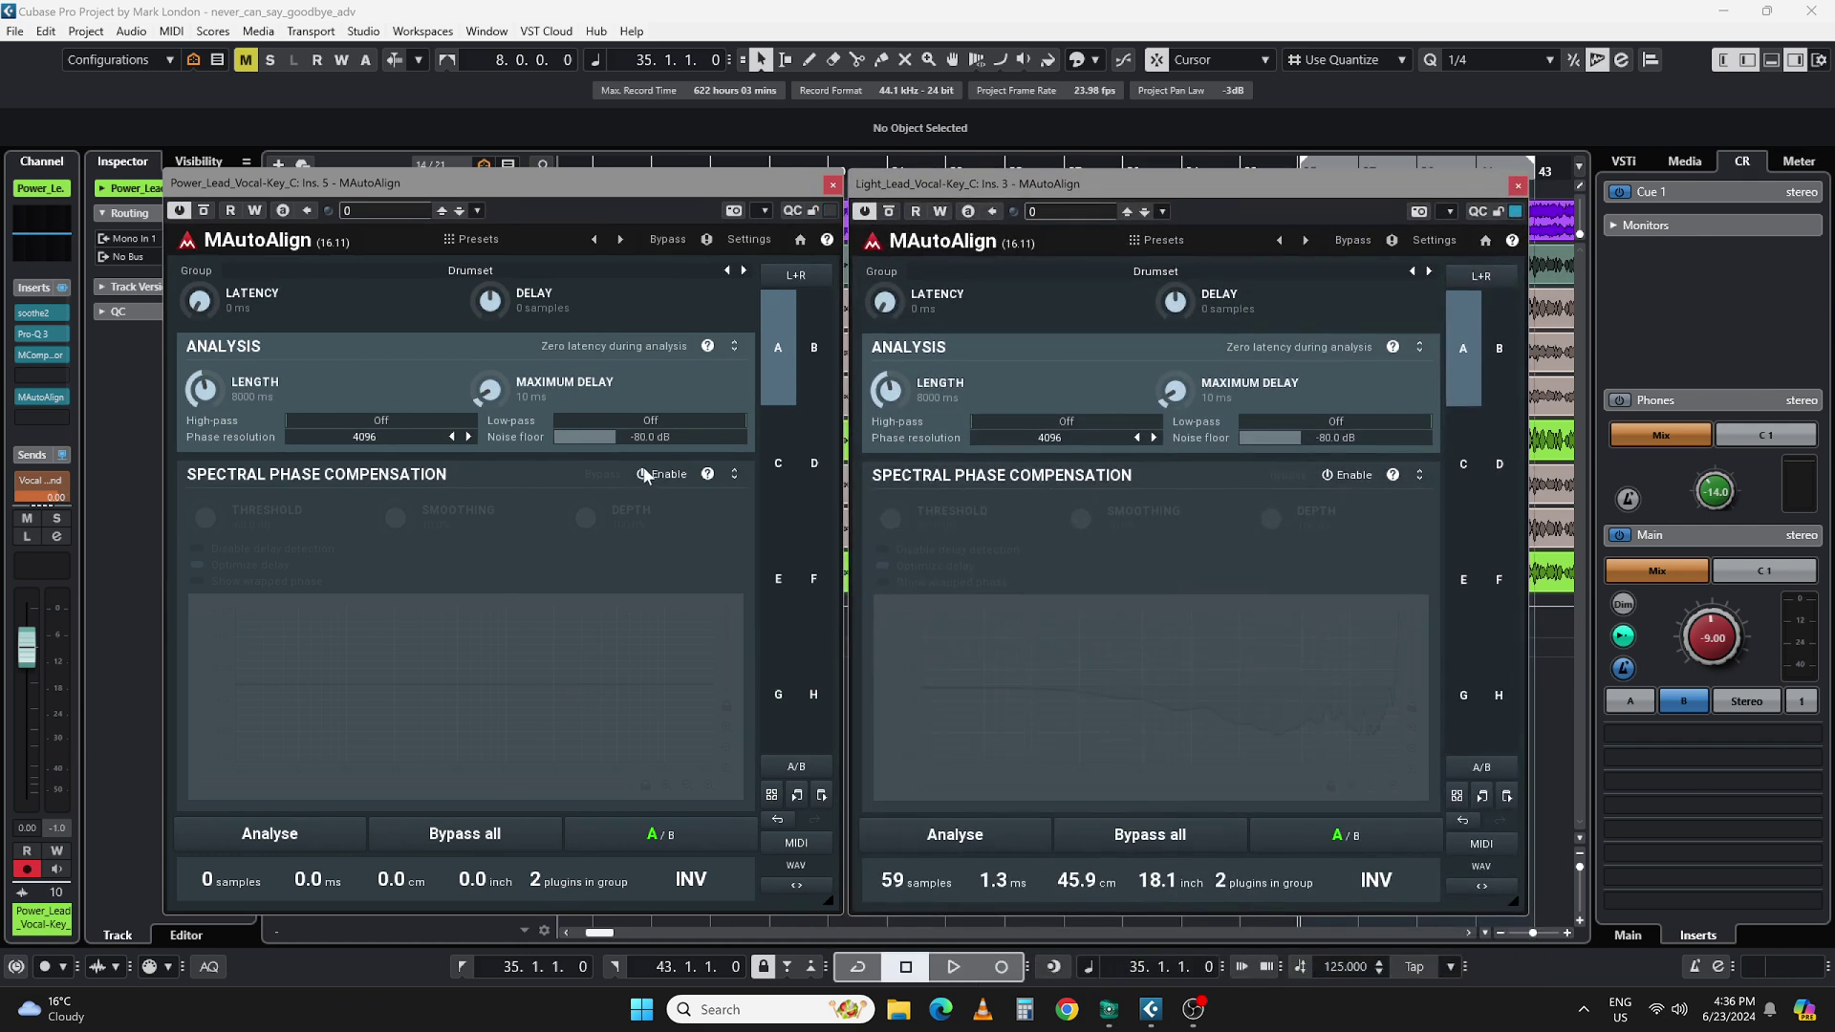
pyautogui.click(640, 475)
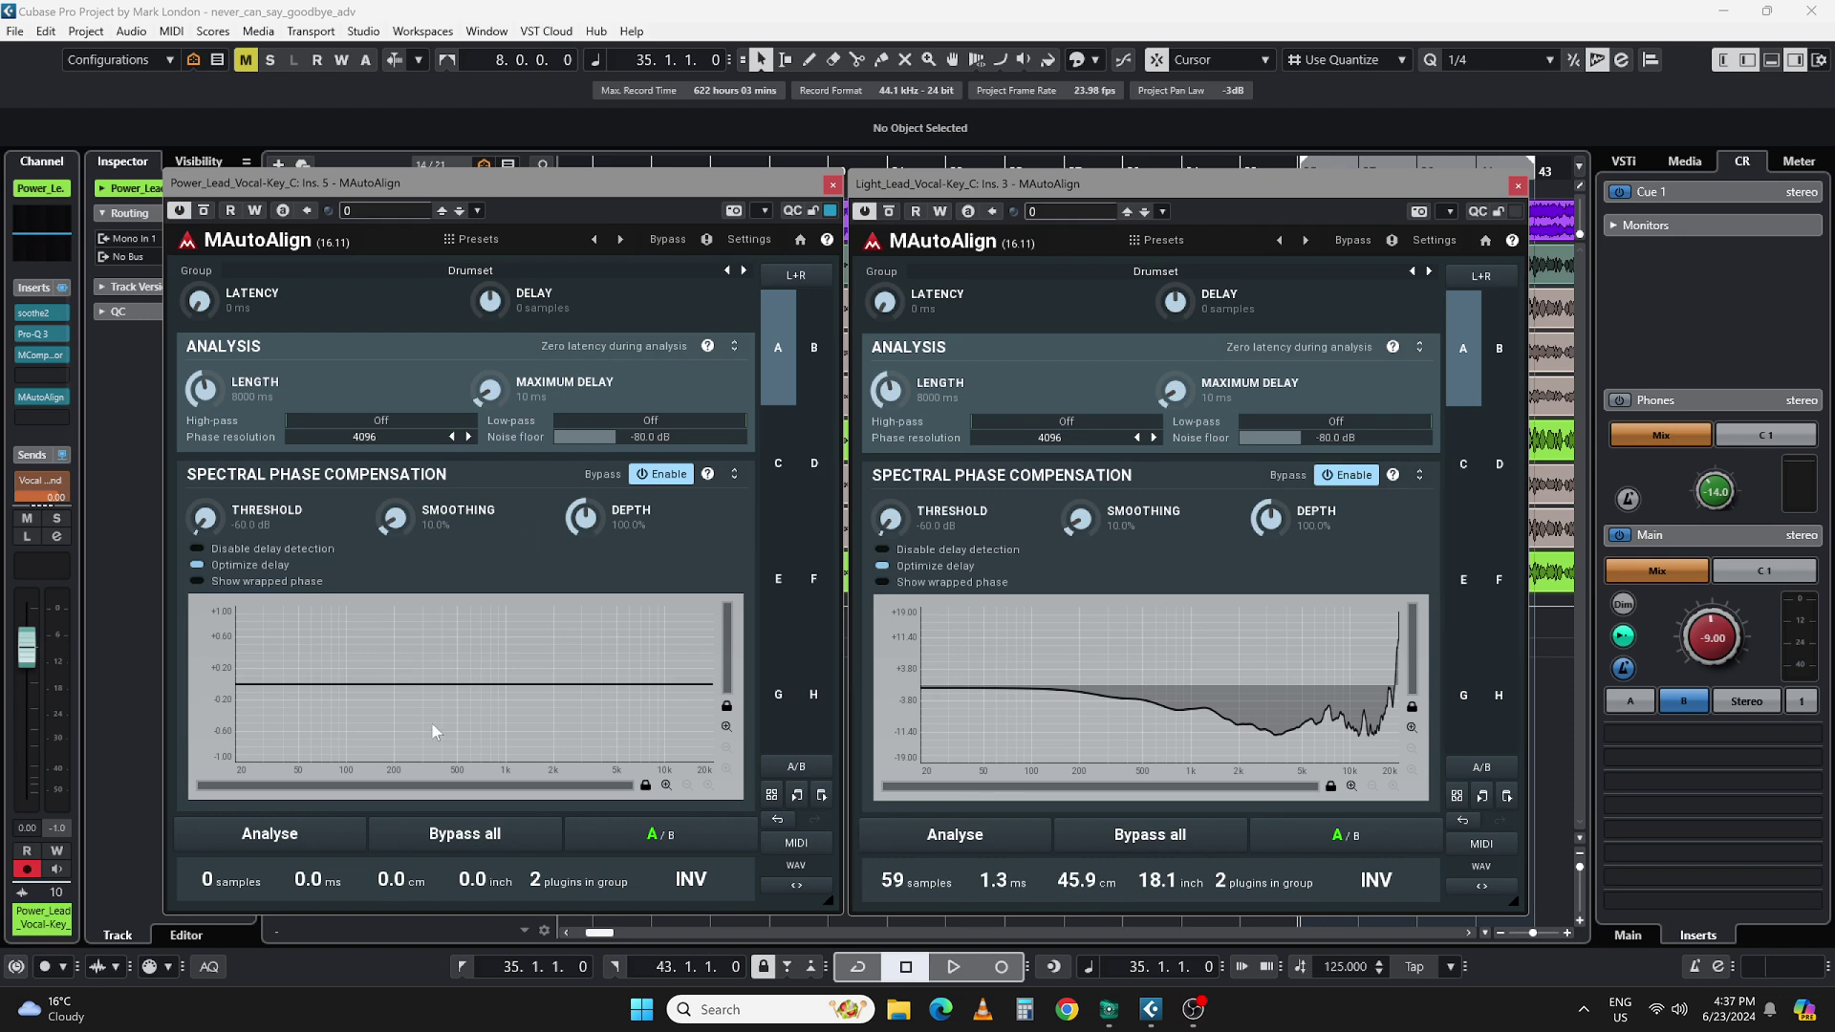
# Step: Run the MAutoAlign analysis while playing both vocals from bar 35, and audition the phase-compensated result
pyautogui.press('space')
pyautogui.click(296, 833)
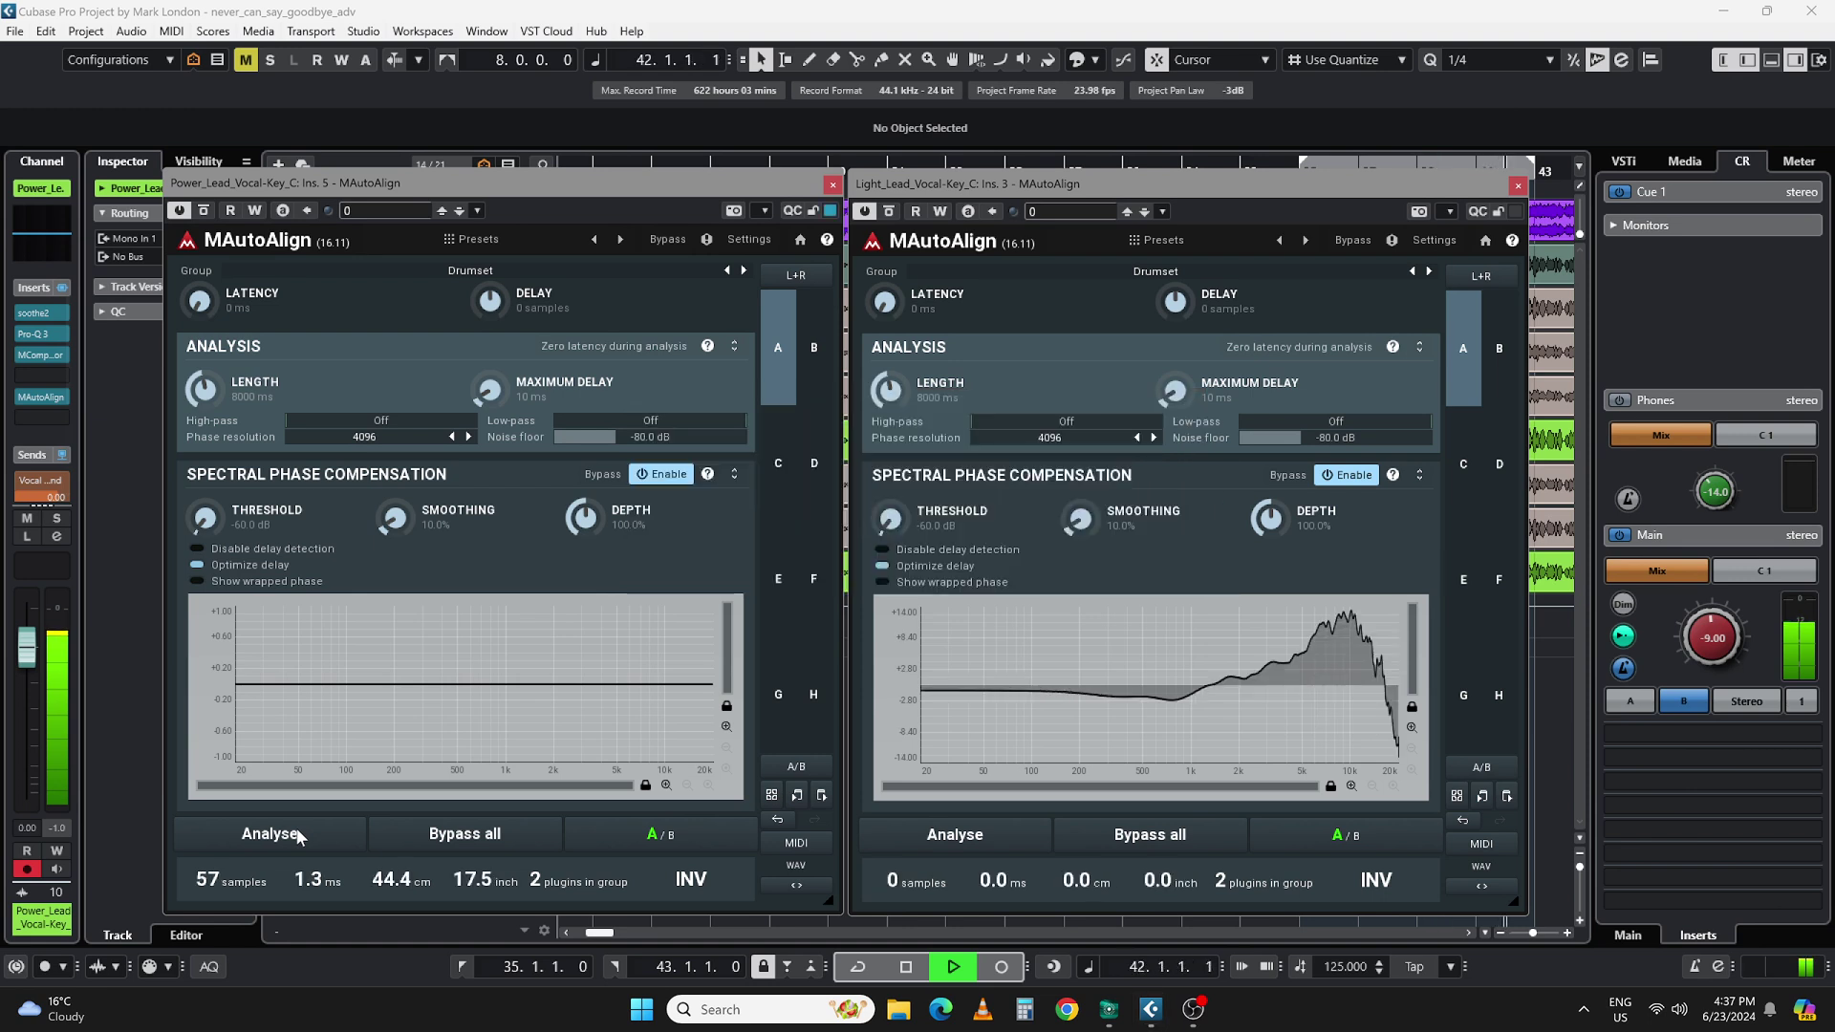
pyautogui.press('space')
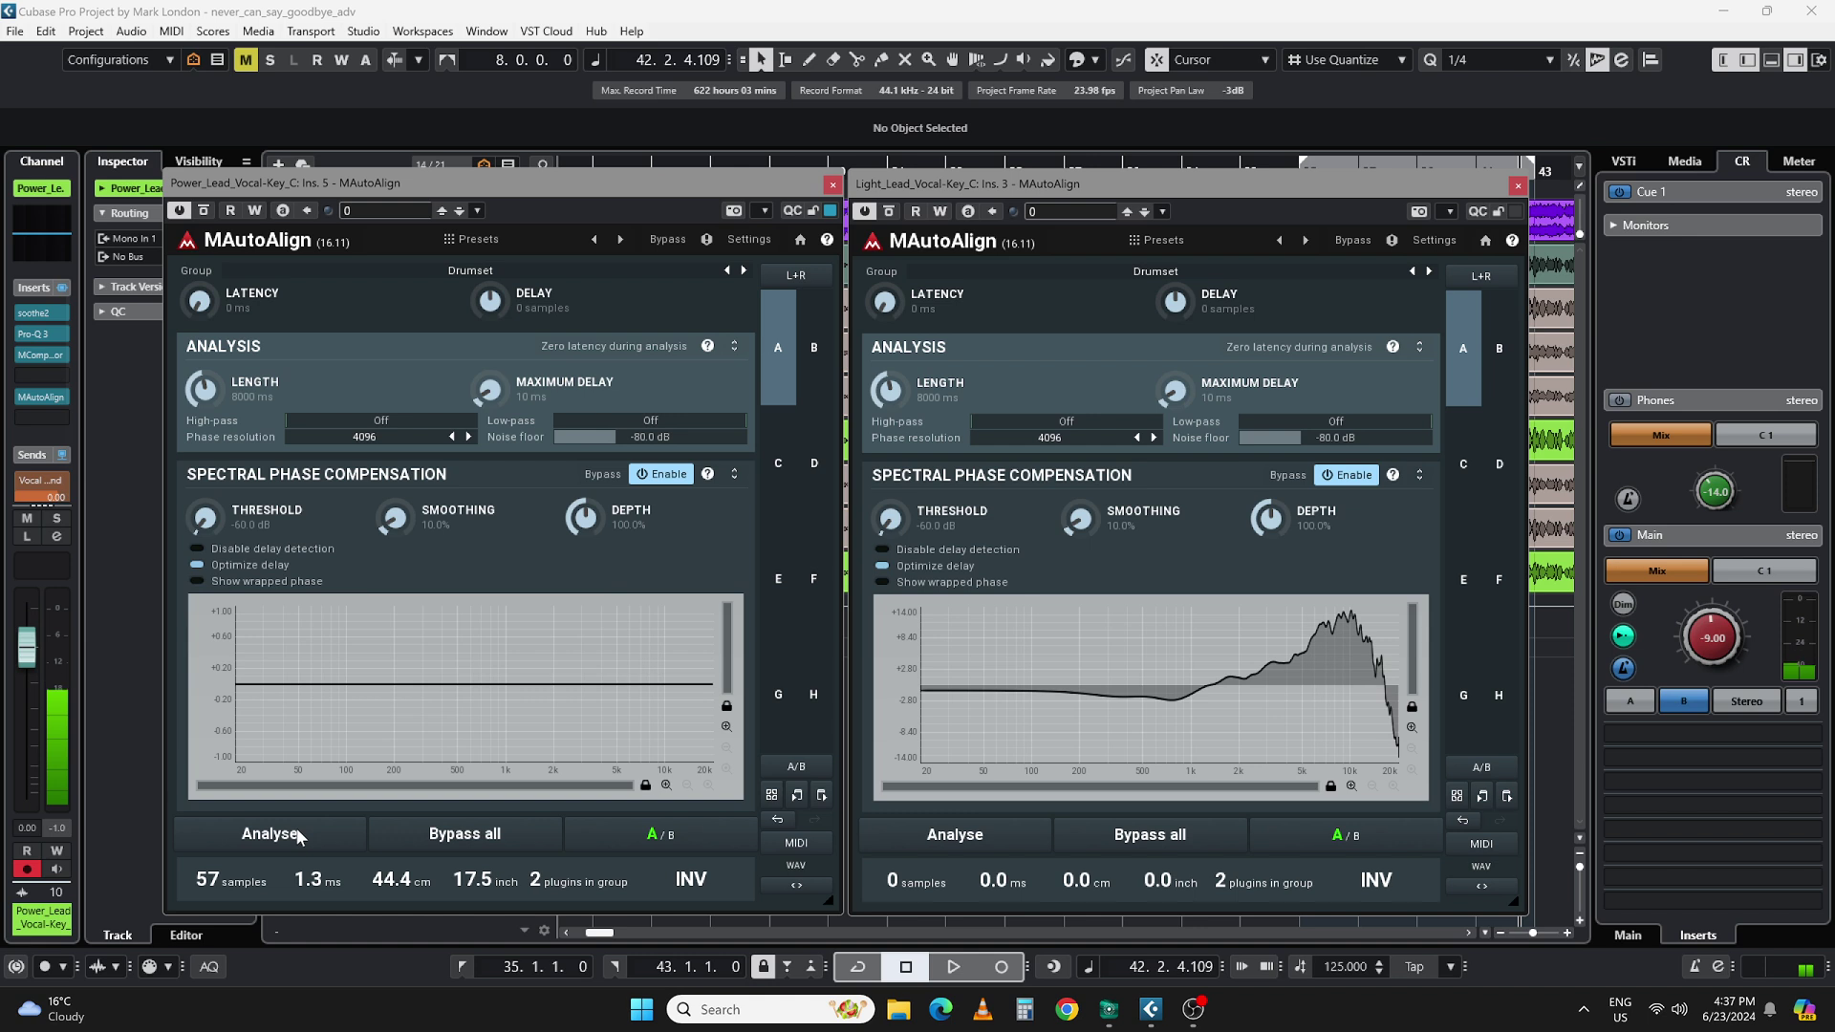
pyautogui.press('space')
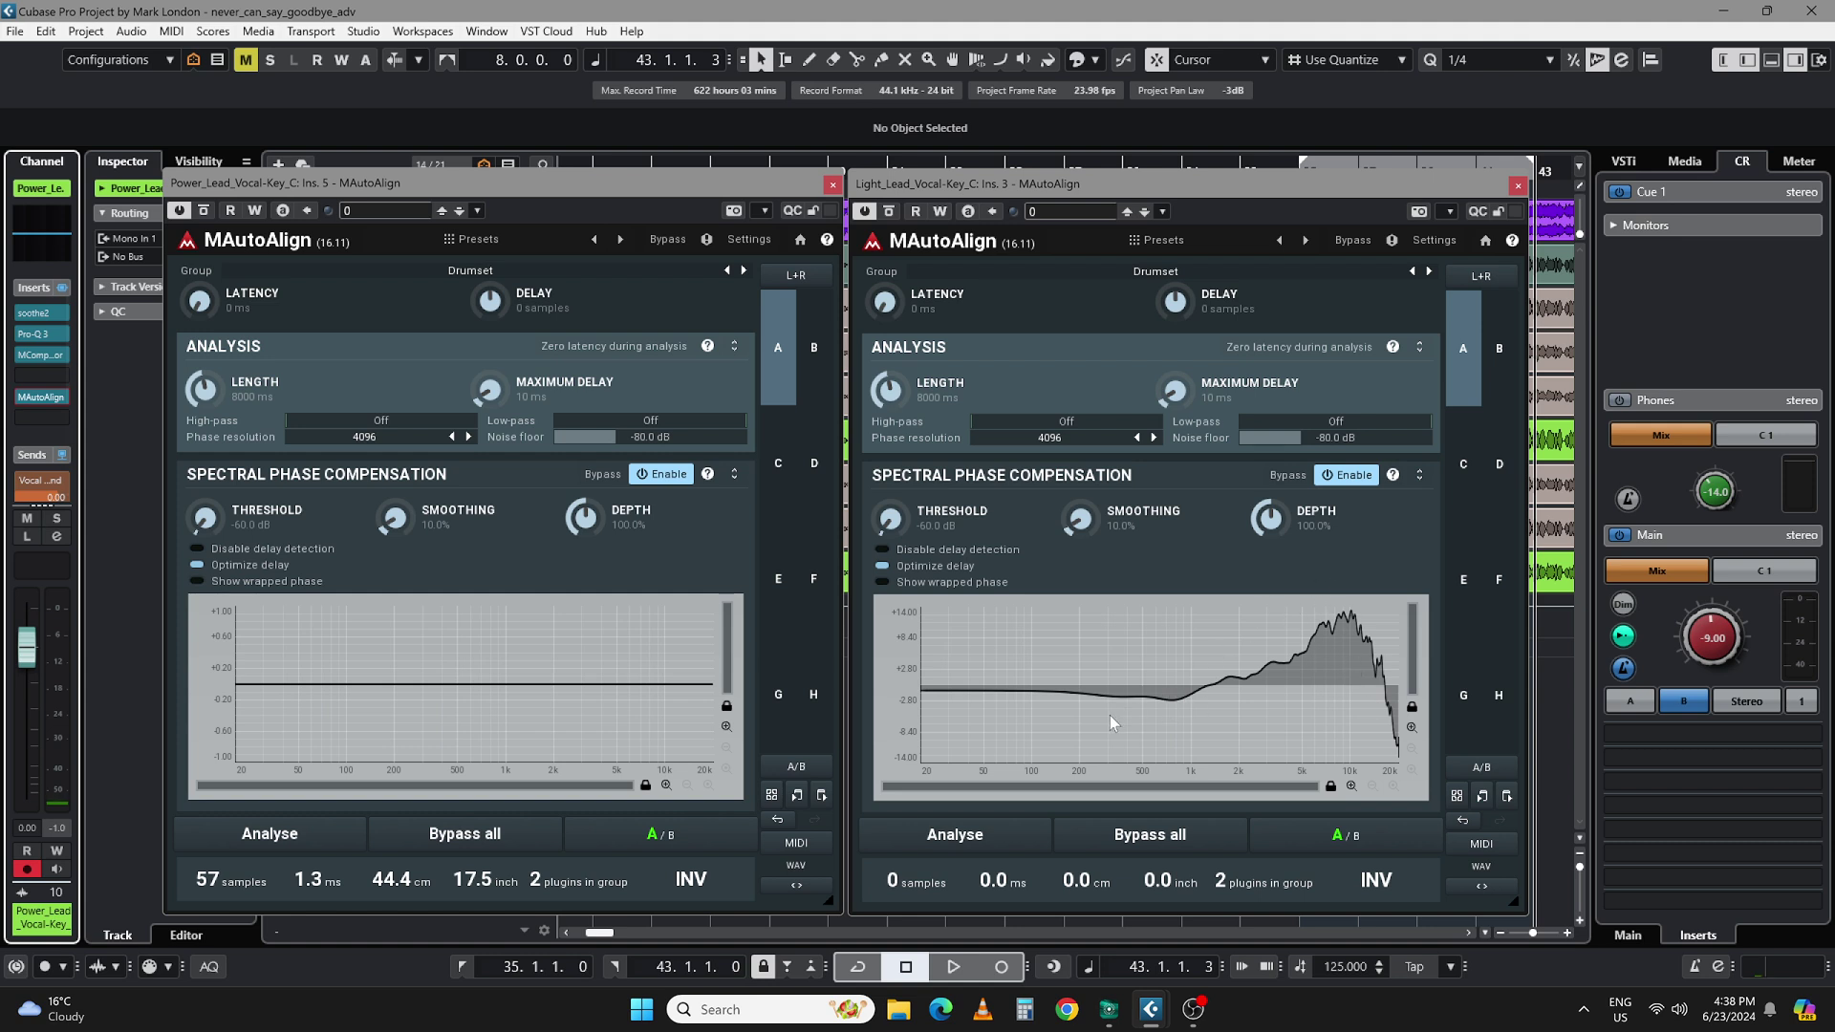
# Step: Close both MAutoAlign windows, select the Light lead vocal track, and set the locators and playhead for bars 13 to 43
pyautogui.click(1518, 186)
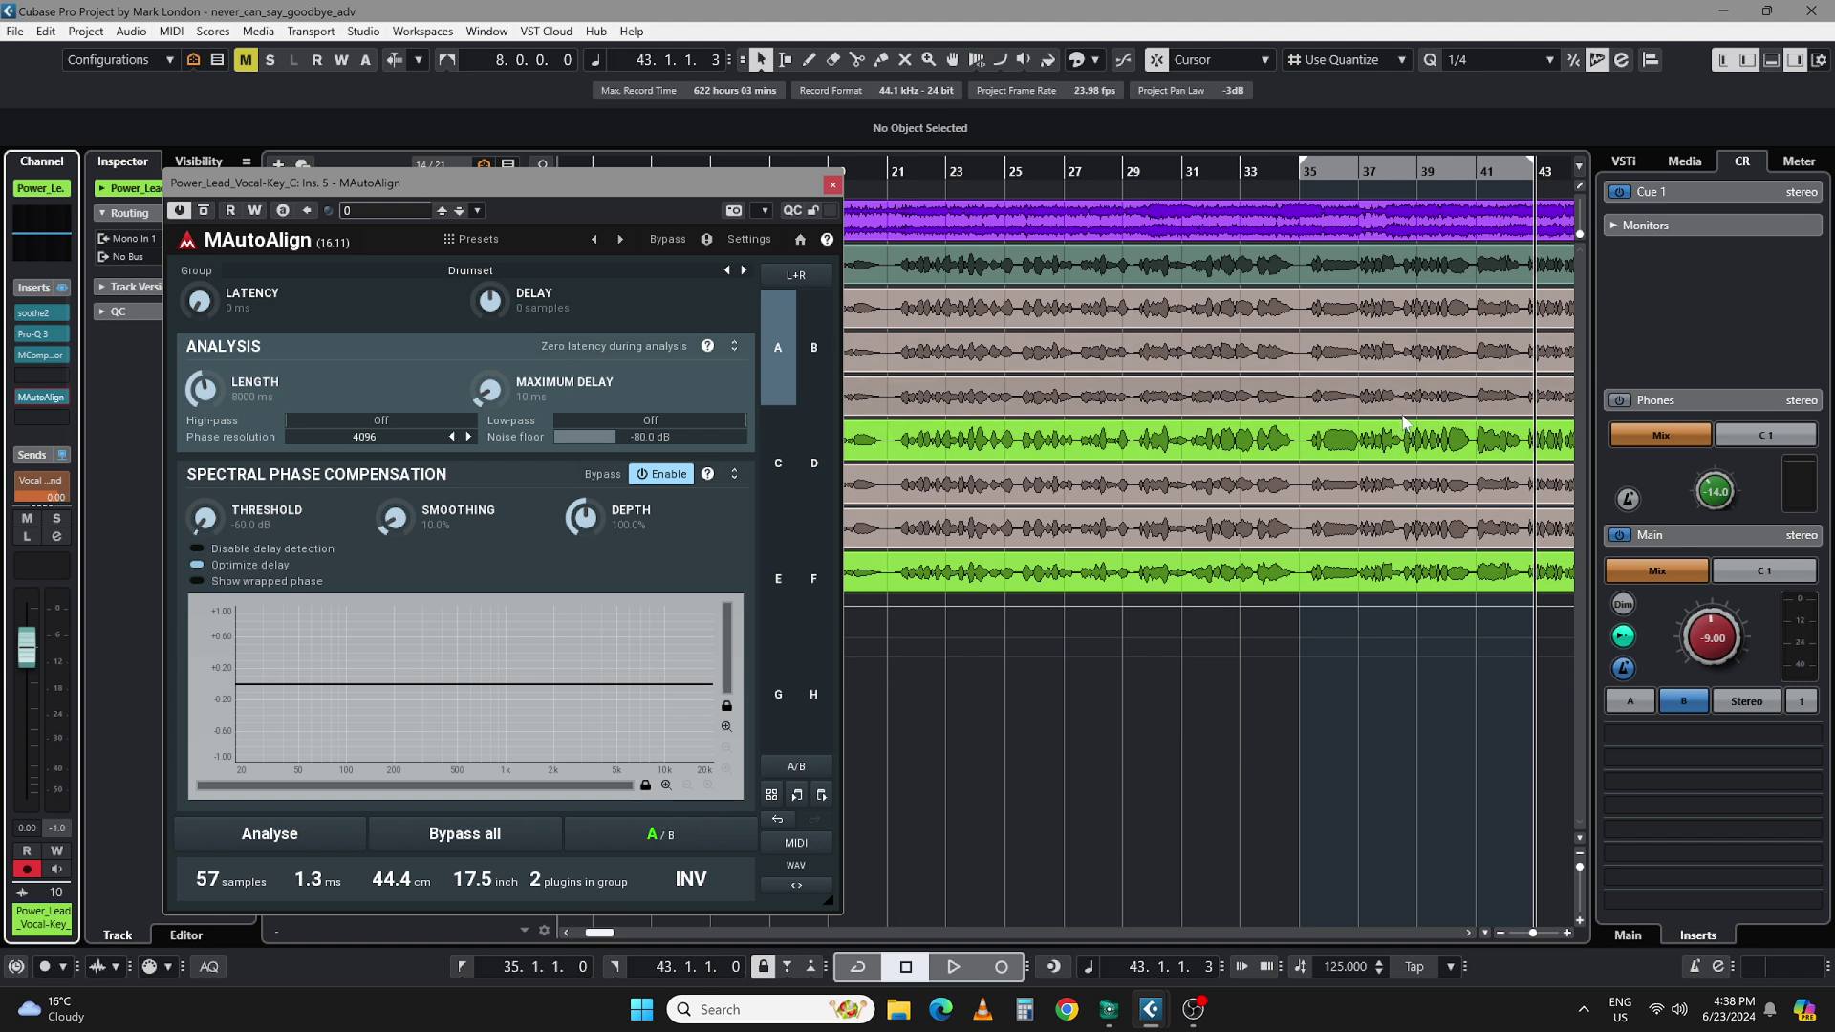
pyautogui.click(832, 184)
pyautogui.click(340, 583)
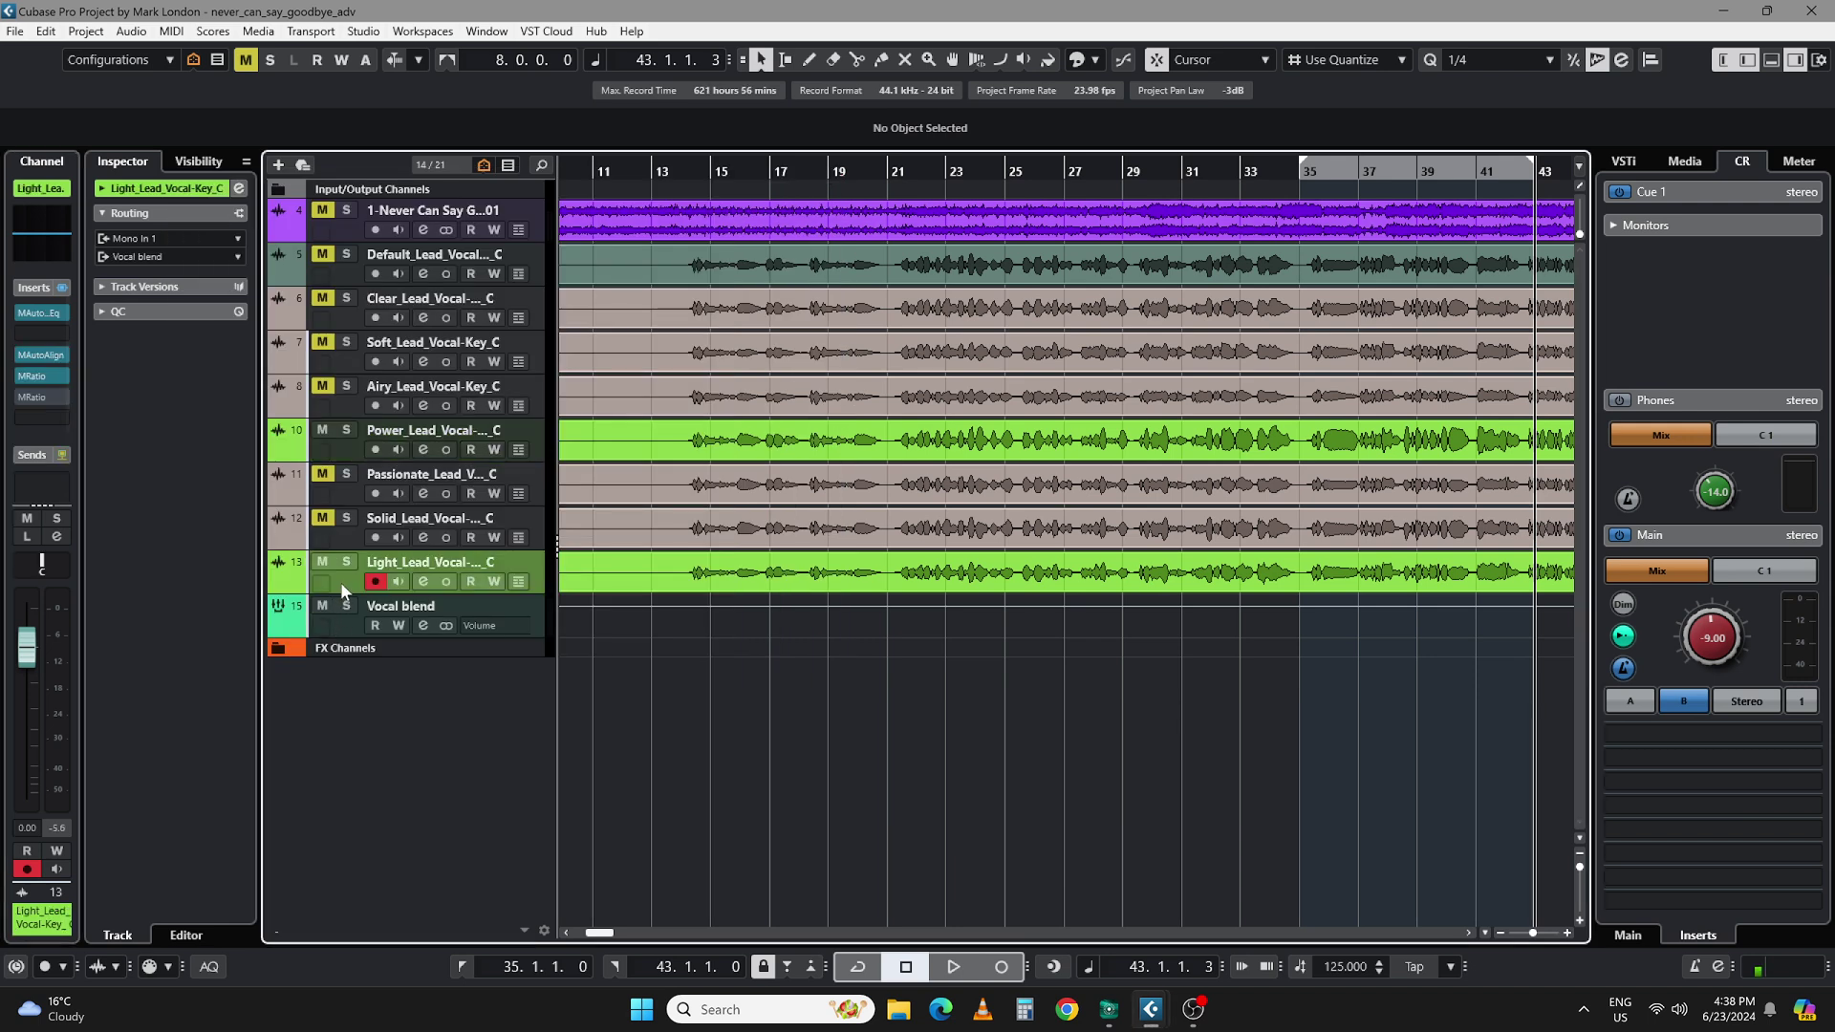
pyautogui.moveTo(1311, 154); pyautogui.dragTo(653, 183)
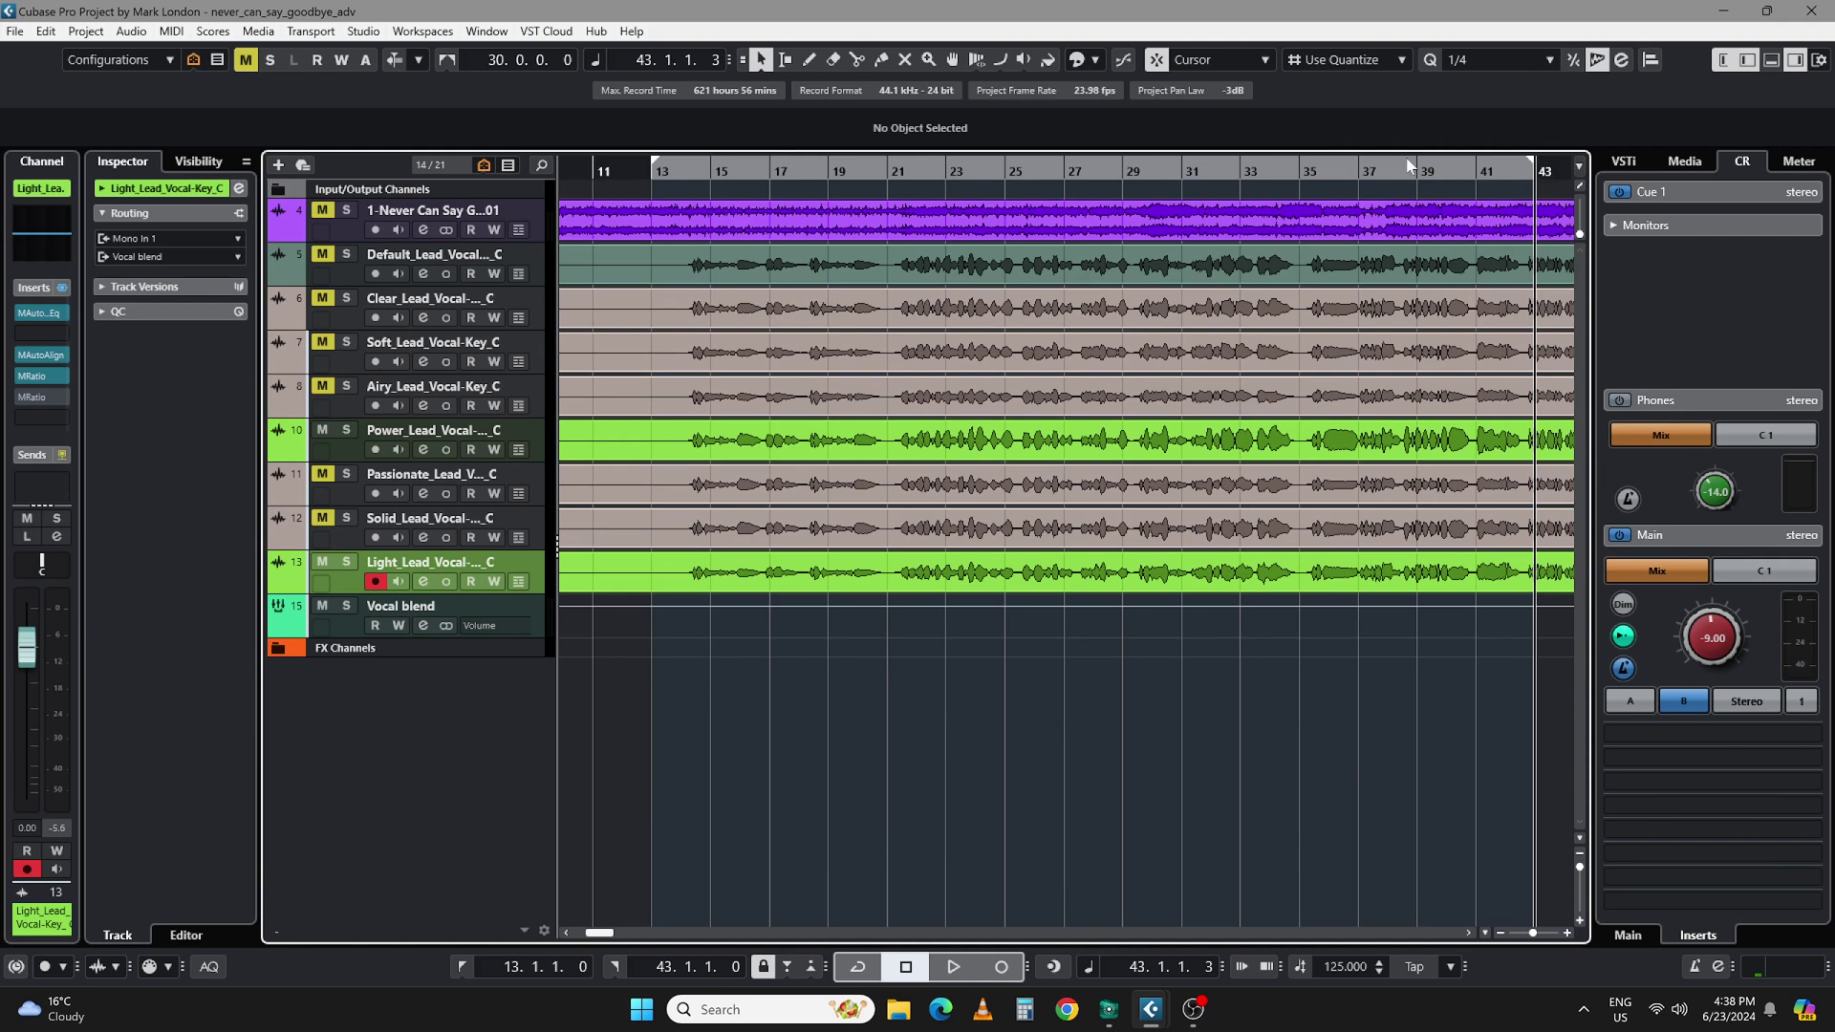
pyautogui.moveTo(1539, 170); pyautogui.dragTo(1530, 170)
pyautogui.press('KP_1')
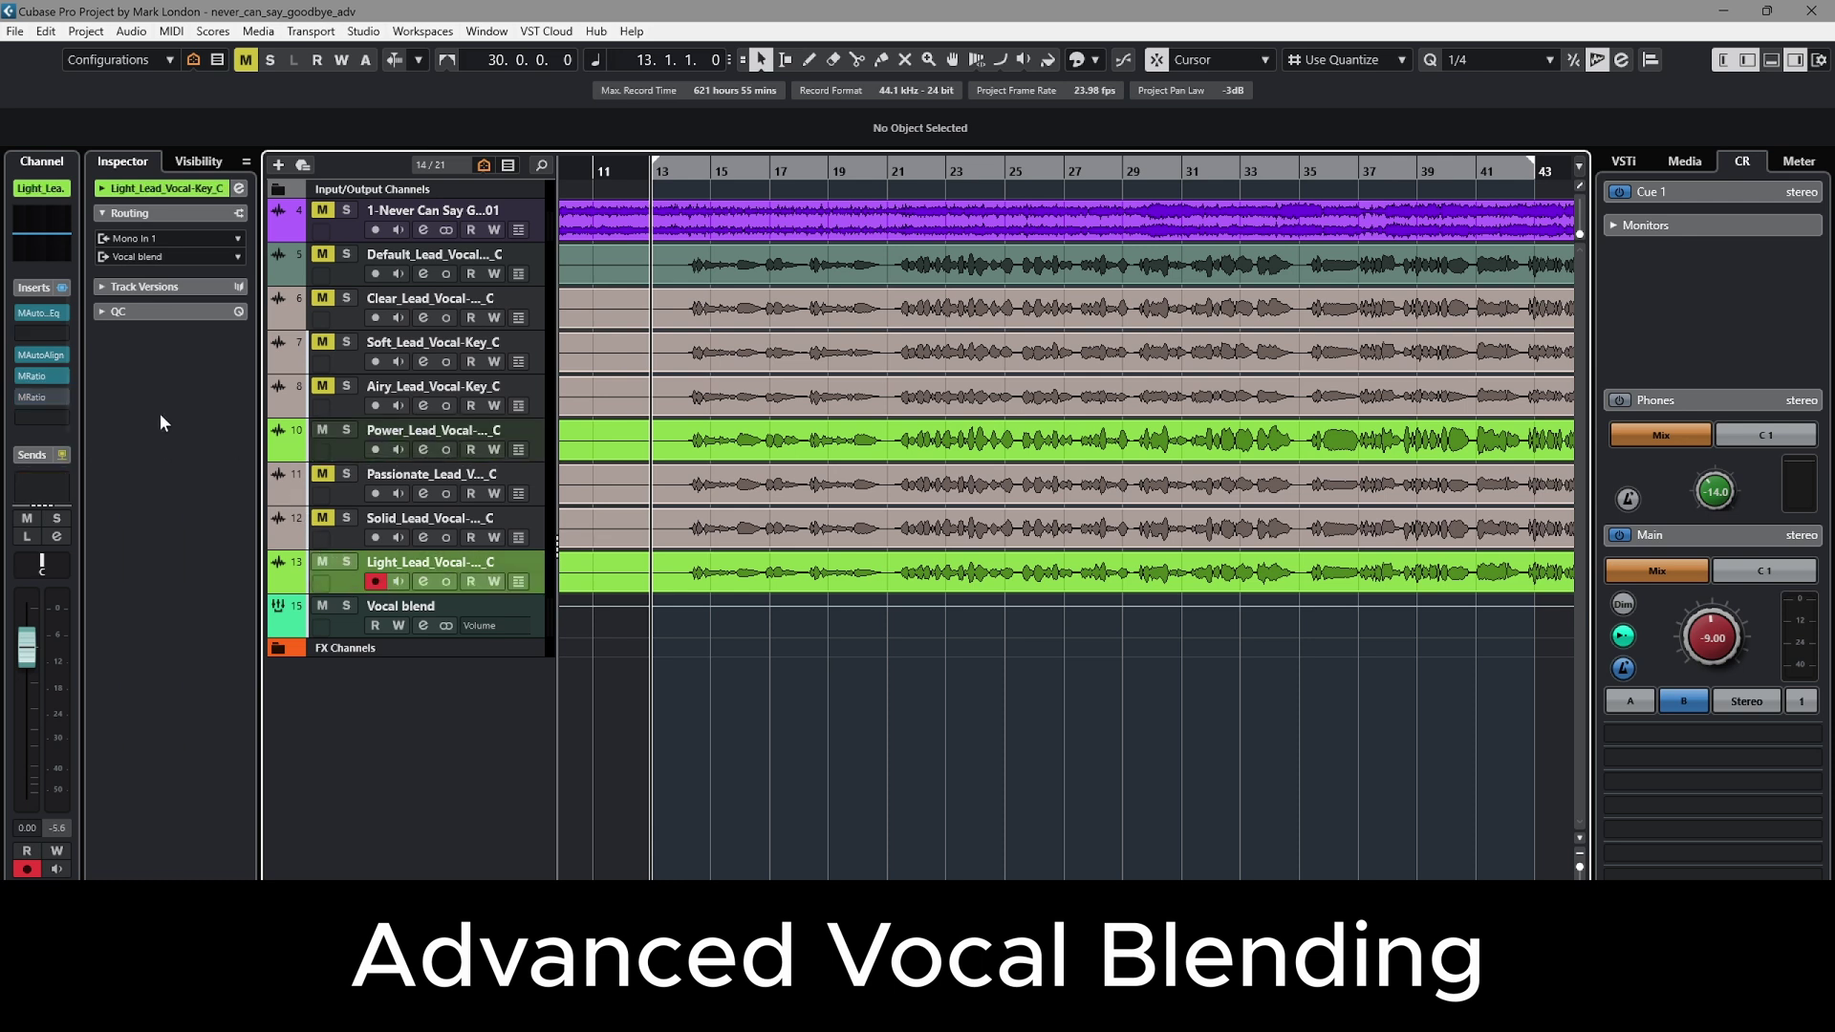
# Step: Open the MRatio in insert 4 of the Light lead vocal and set its ratio to 0%
pyautogui.click(41, 397)
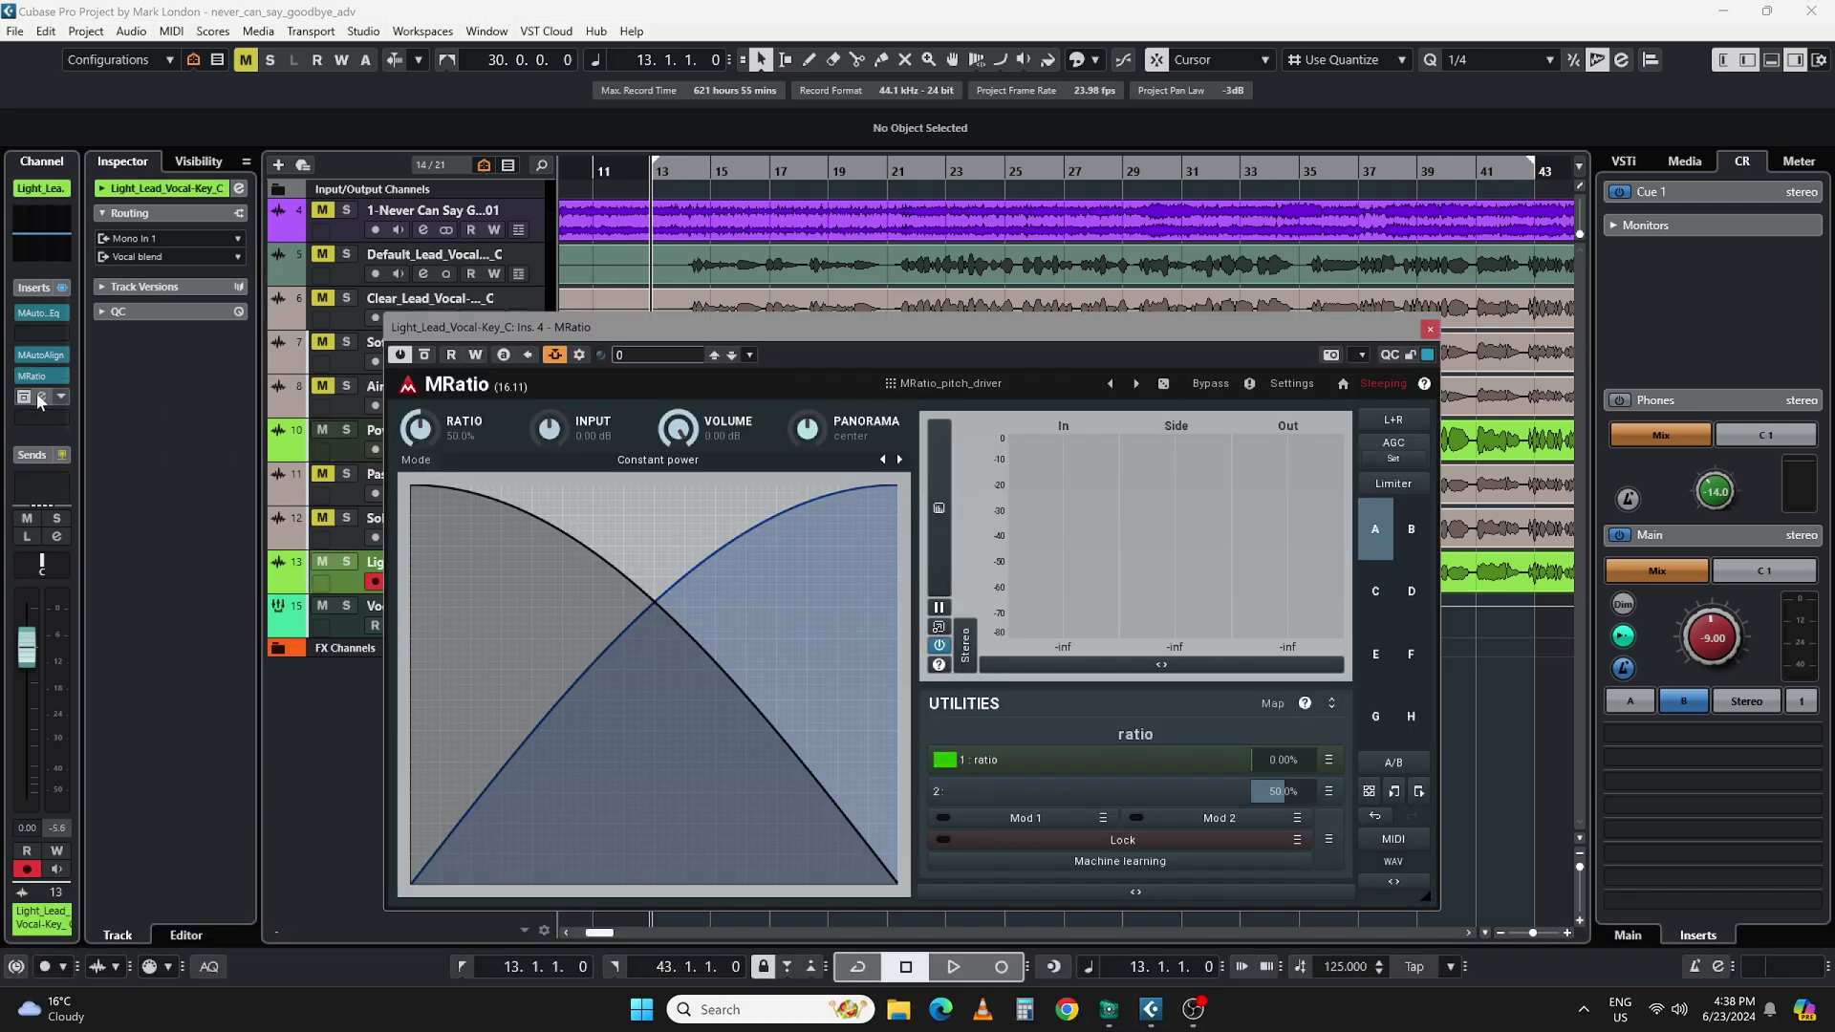
pyautogui.moveTo(778, 336); pyautogui.dragTo(756, 275)
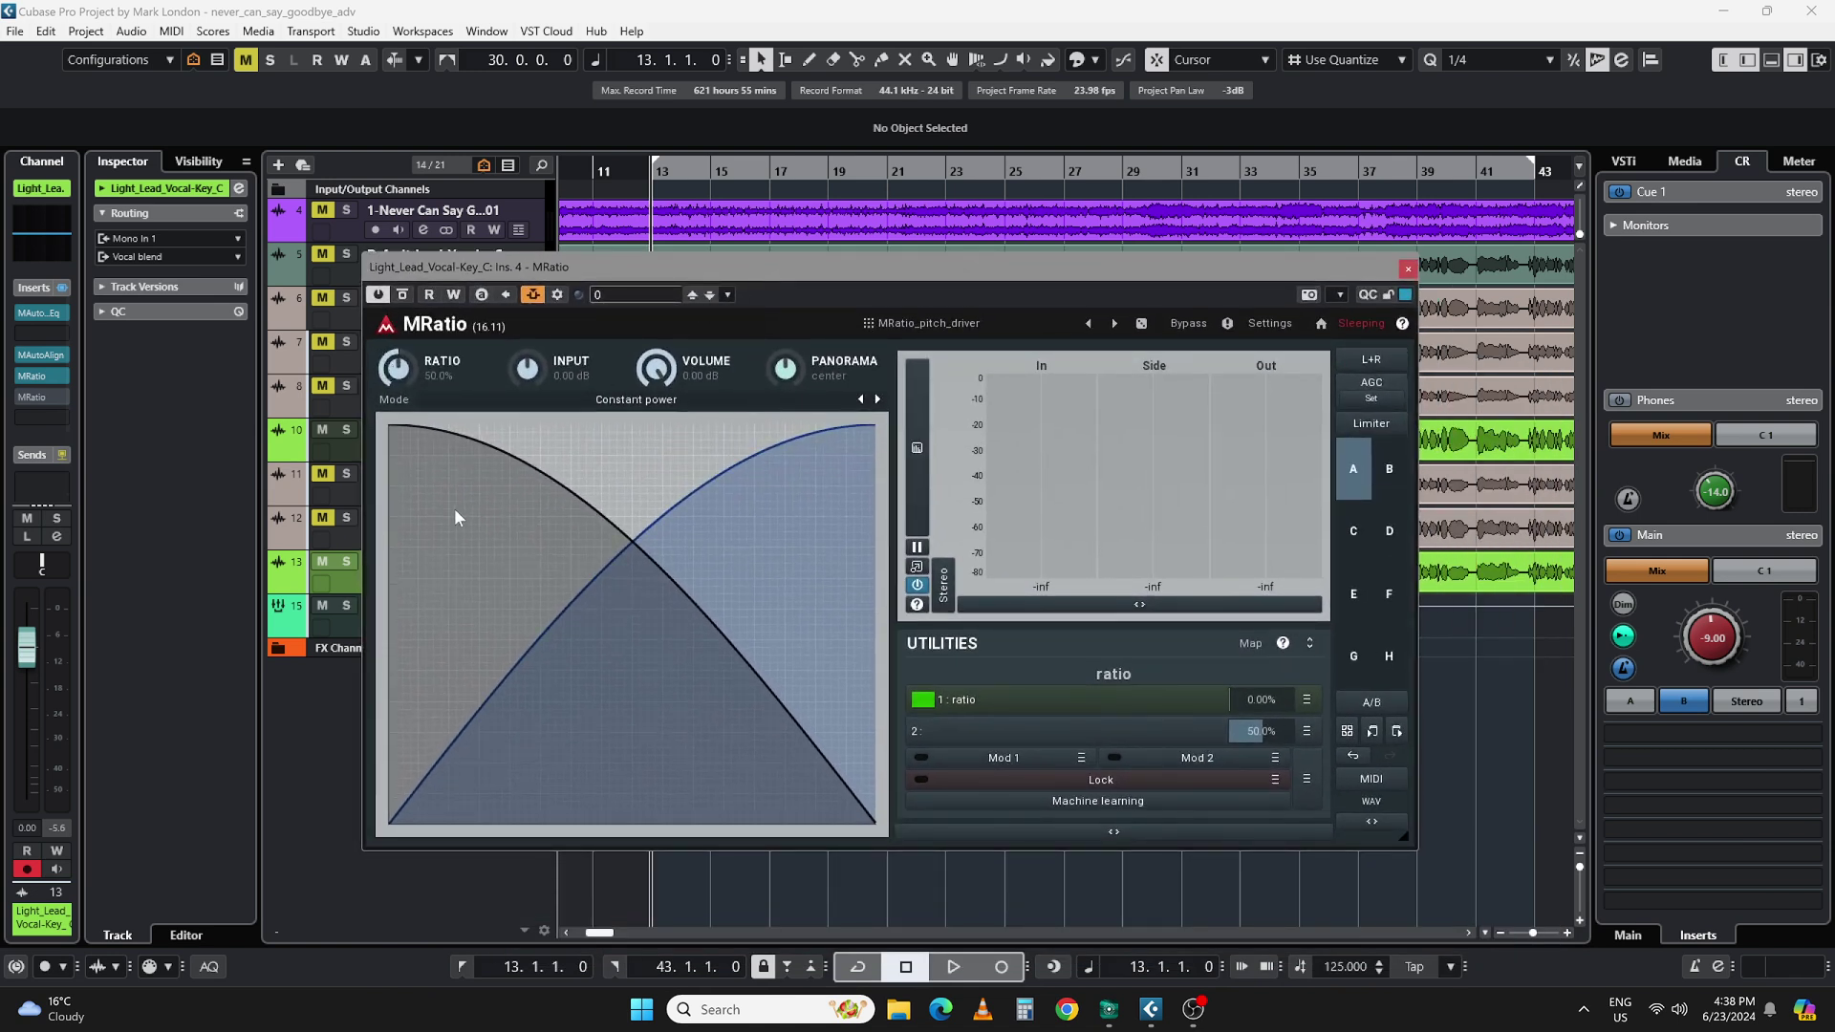
pyautogui.moveTo(396, 366); pyautogui.dragTo(423, 552)
pyautogui.moveTo(887, 262); pyautogui.dragTo(904, 299)
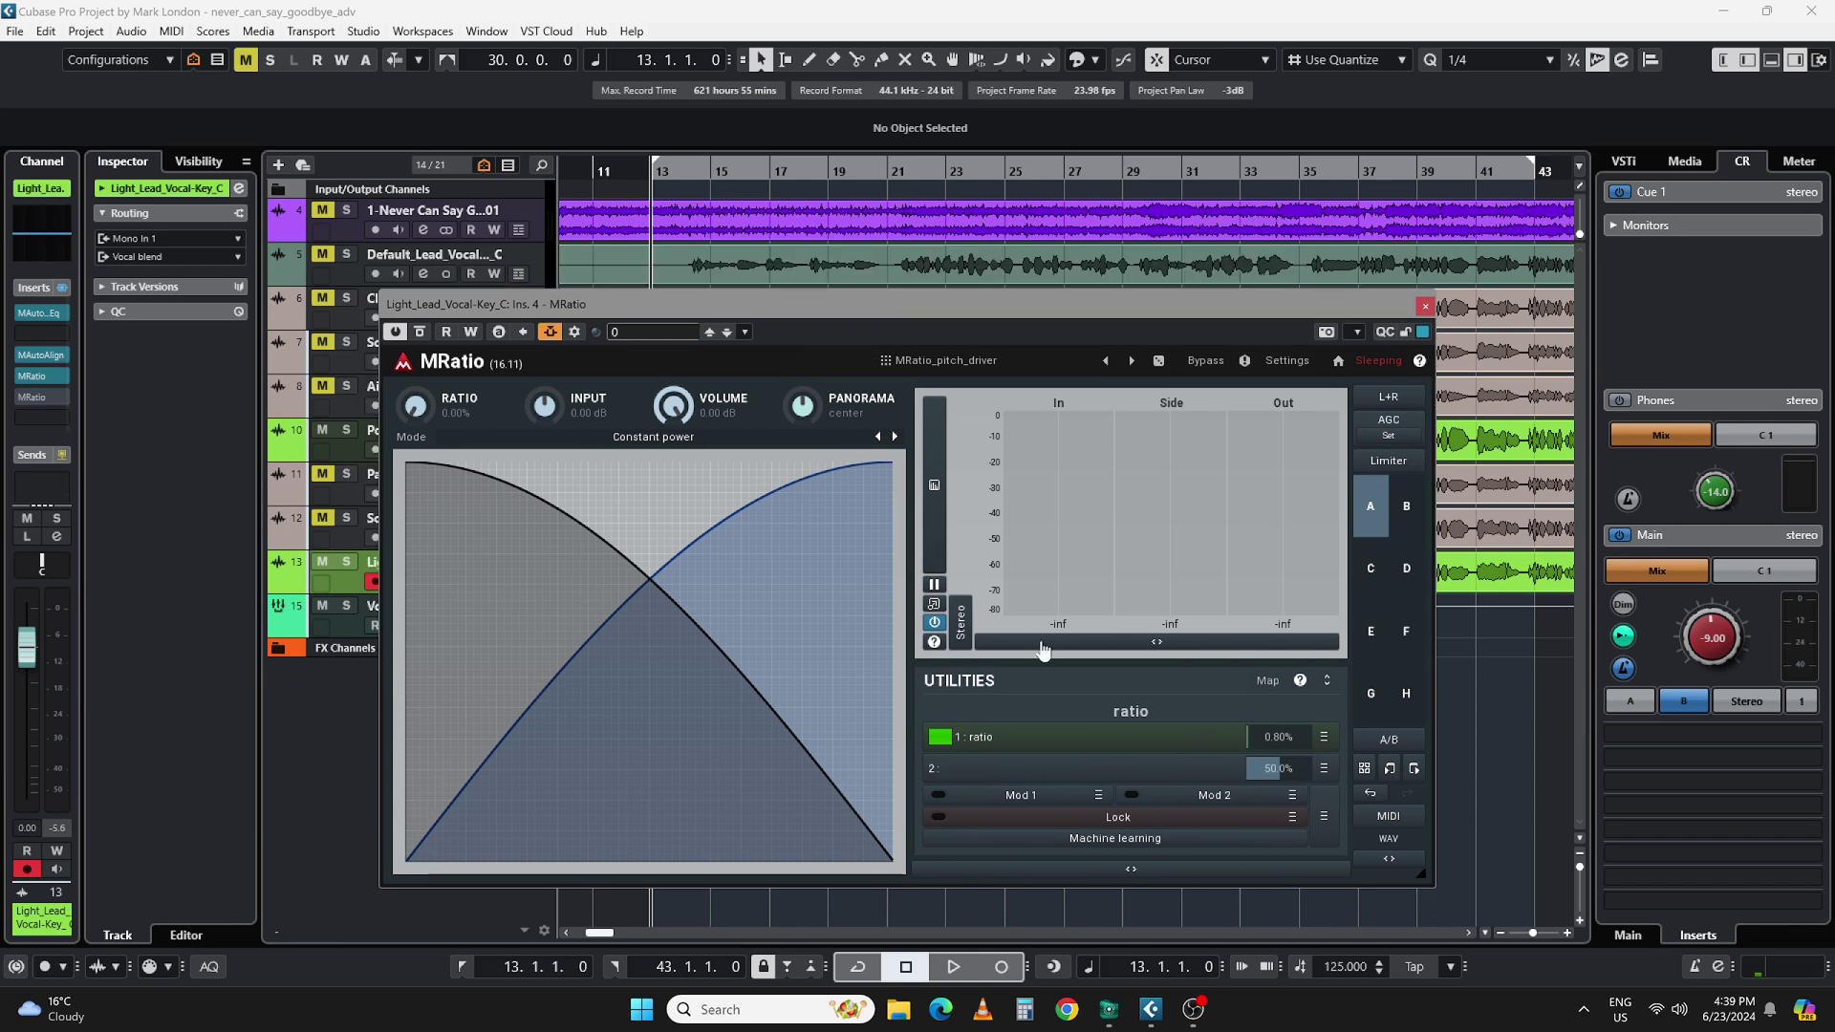
# Step: Raise MRatio's ratio multiparameter to about 65% and vary it while playing the vocals from bar 13
pyautogui.moveTo(988, 739); pyautogui.dragTo(1006, 739)
pyautogui.moveTo(1261, 737); pyautogui.dragTo(1227, 672)
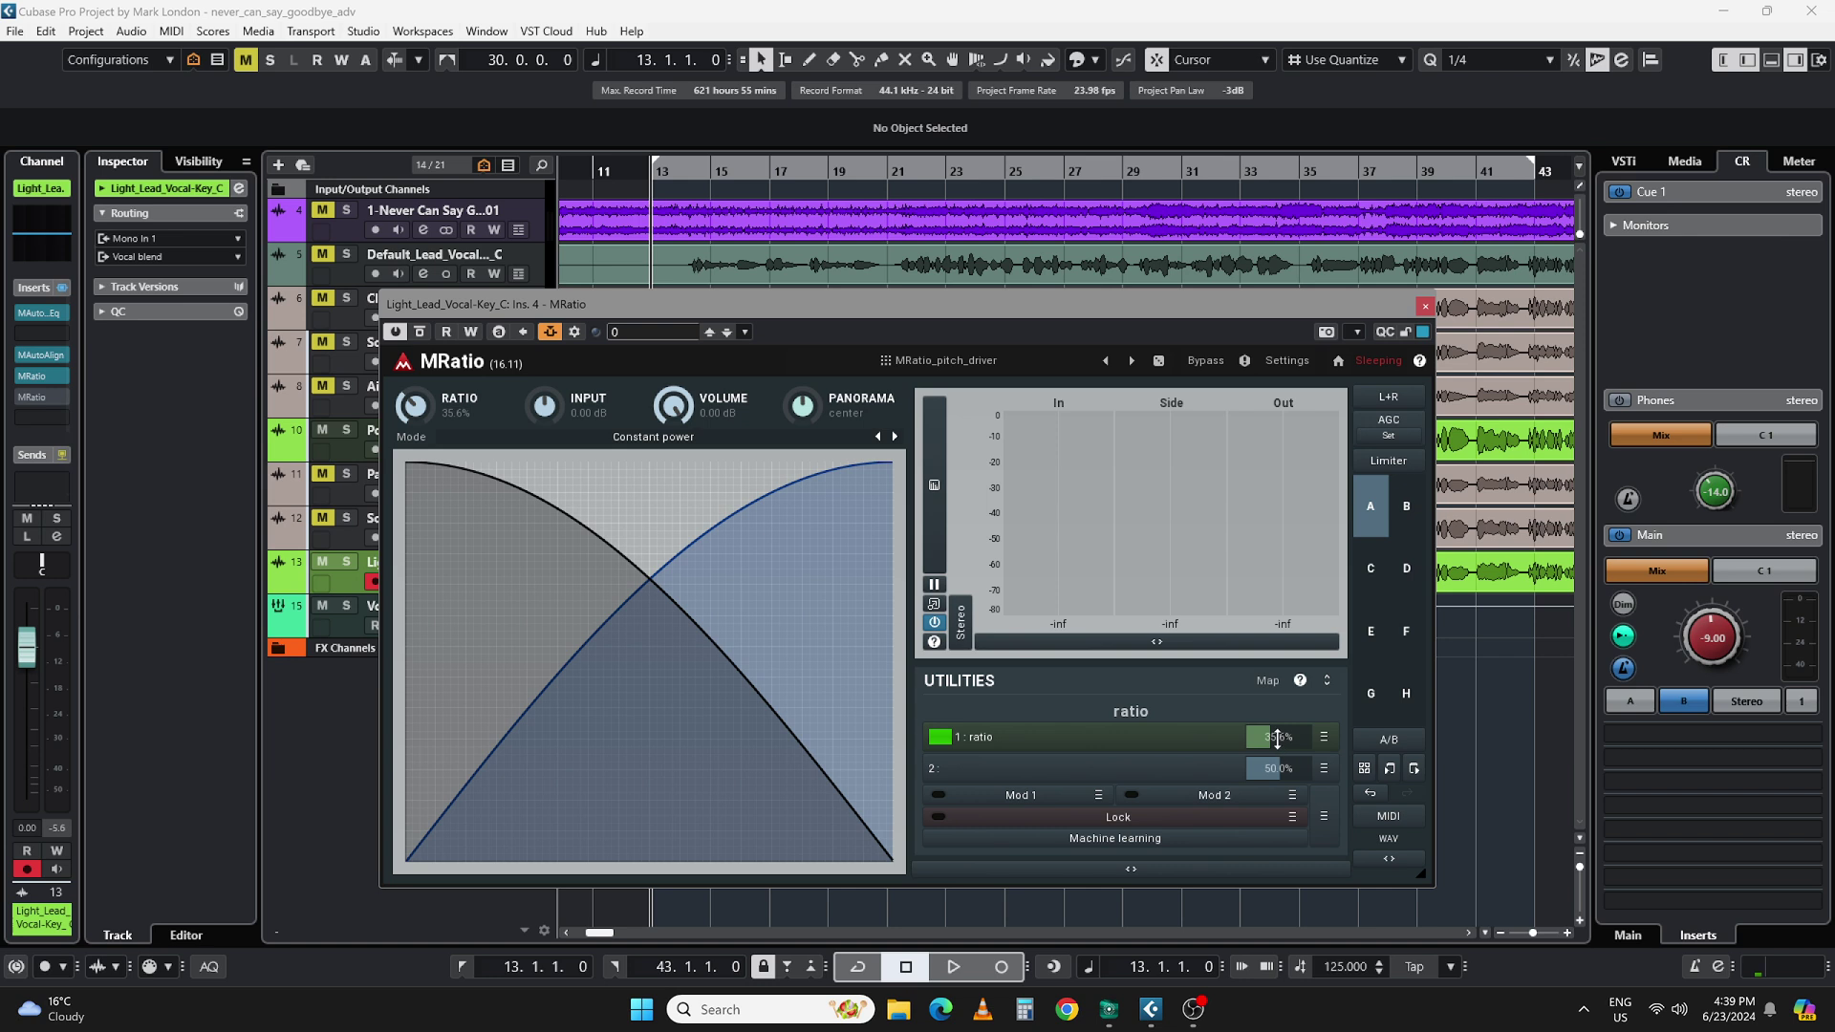
pyautogui.moveTo(1279, 736); pyautogui.dragTo(1278, 659)
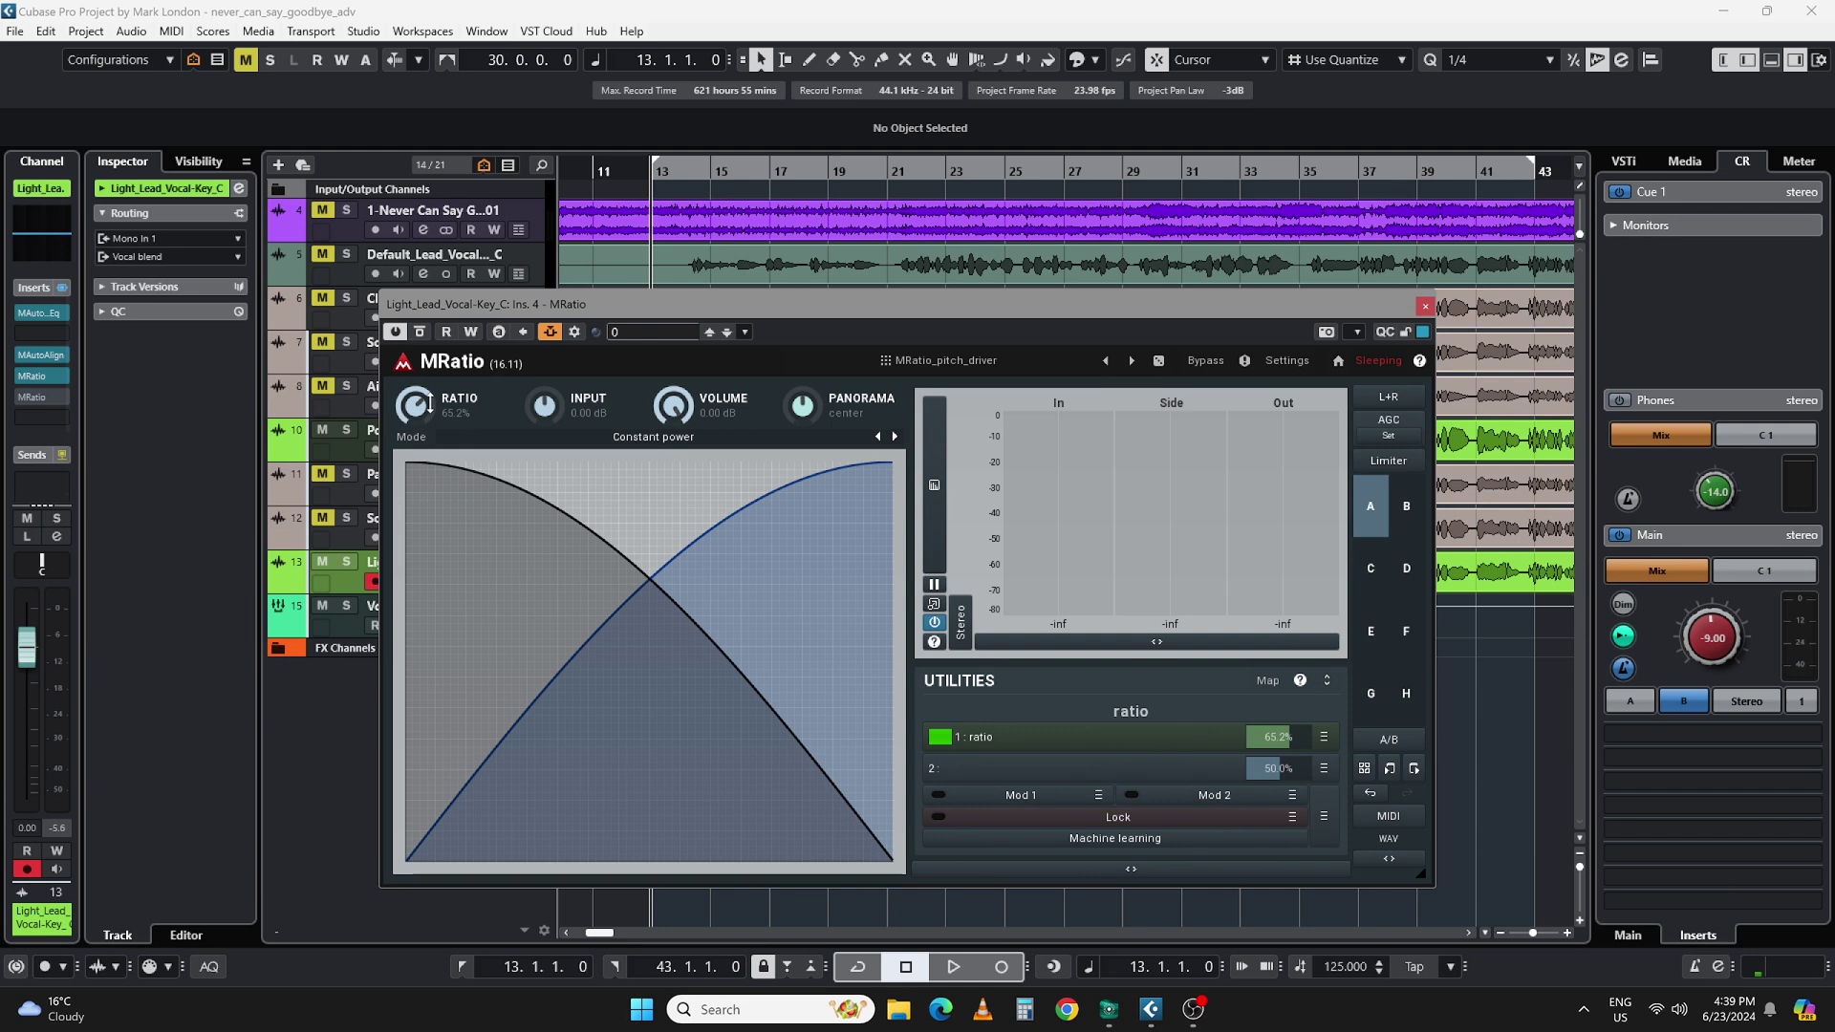
pyautogui.press('space')
pyautogui.moveTo(1279, 732); pyautogui.dragTo(1278, 769)
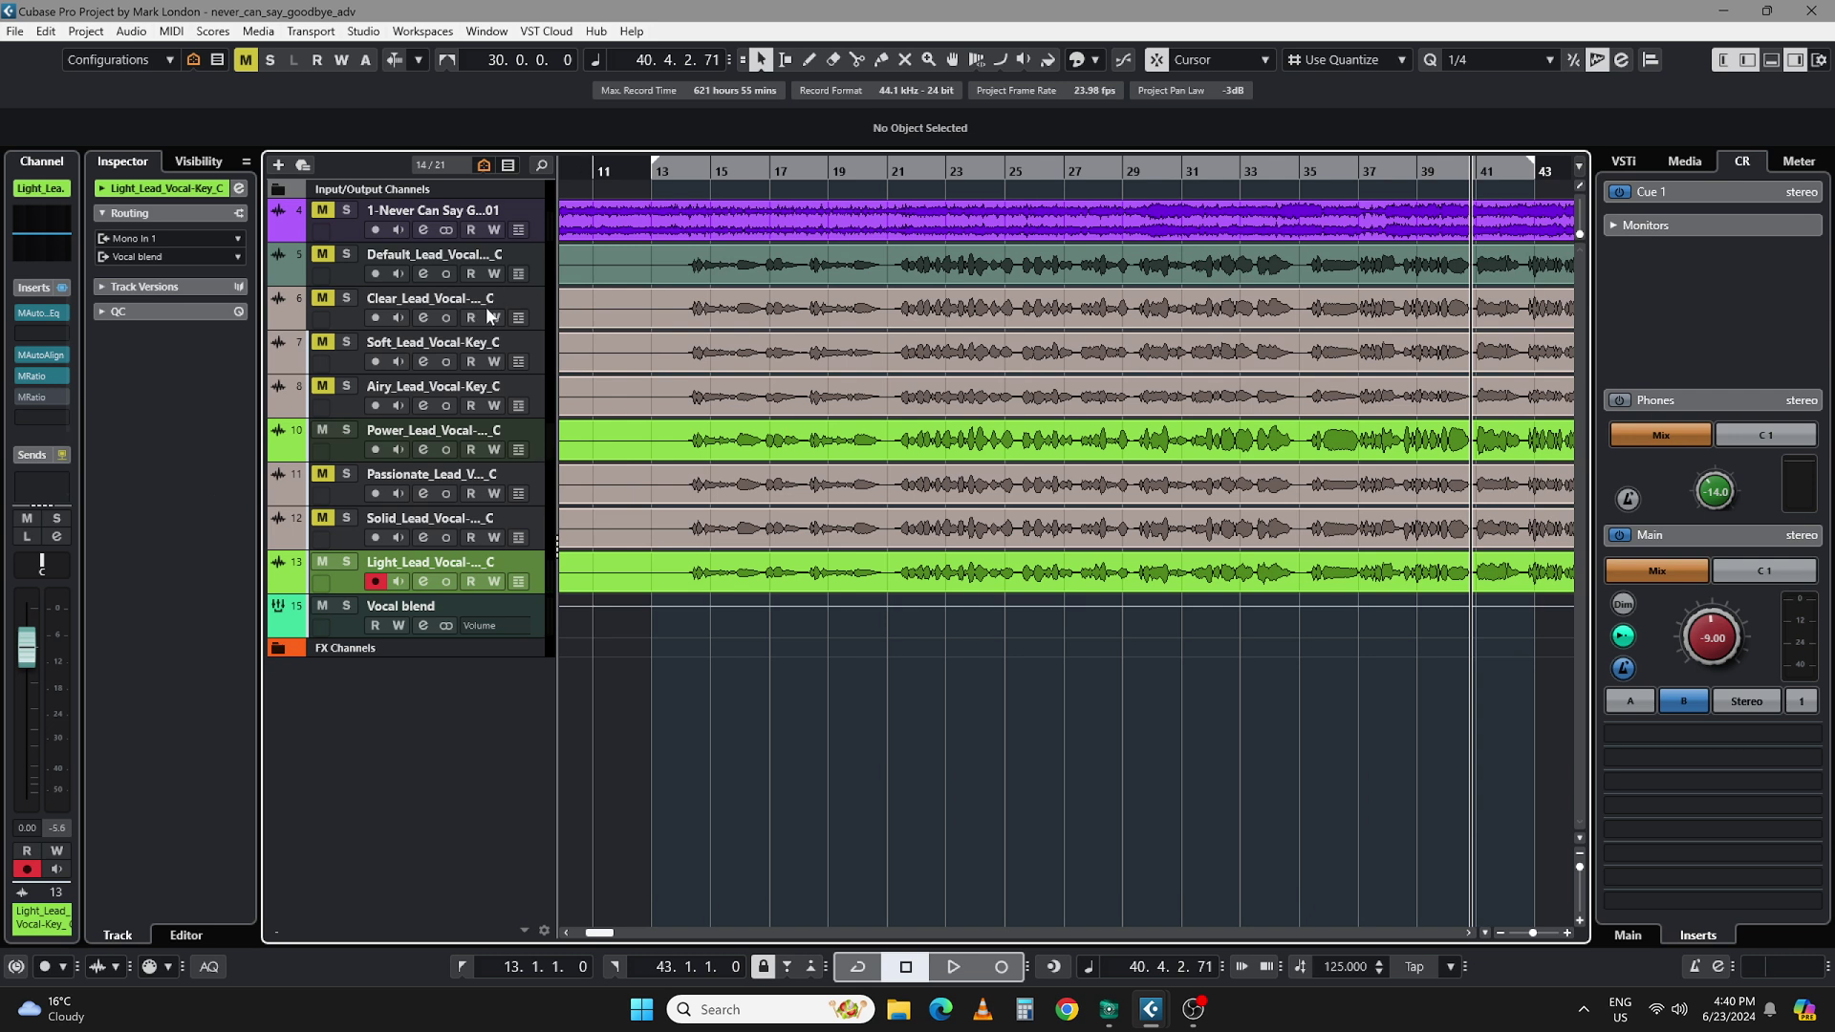
# Step: Bypass the Light vocal's insert 4 MRatio, activate and open the one in insert 5, and enlarge its window
pyautogui.click(24, 376)
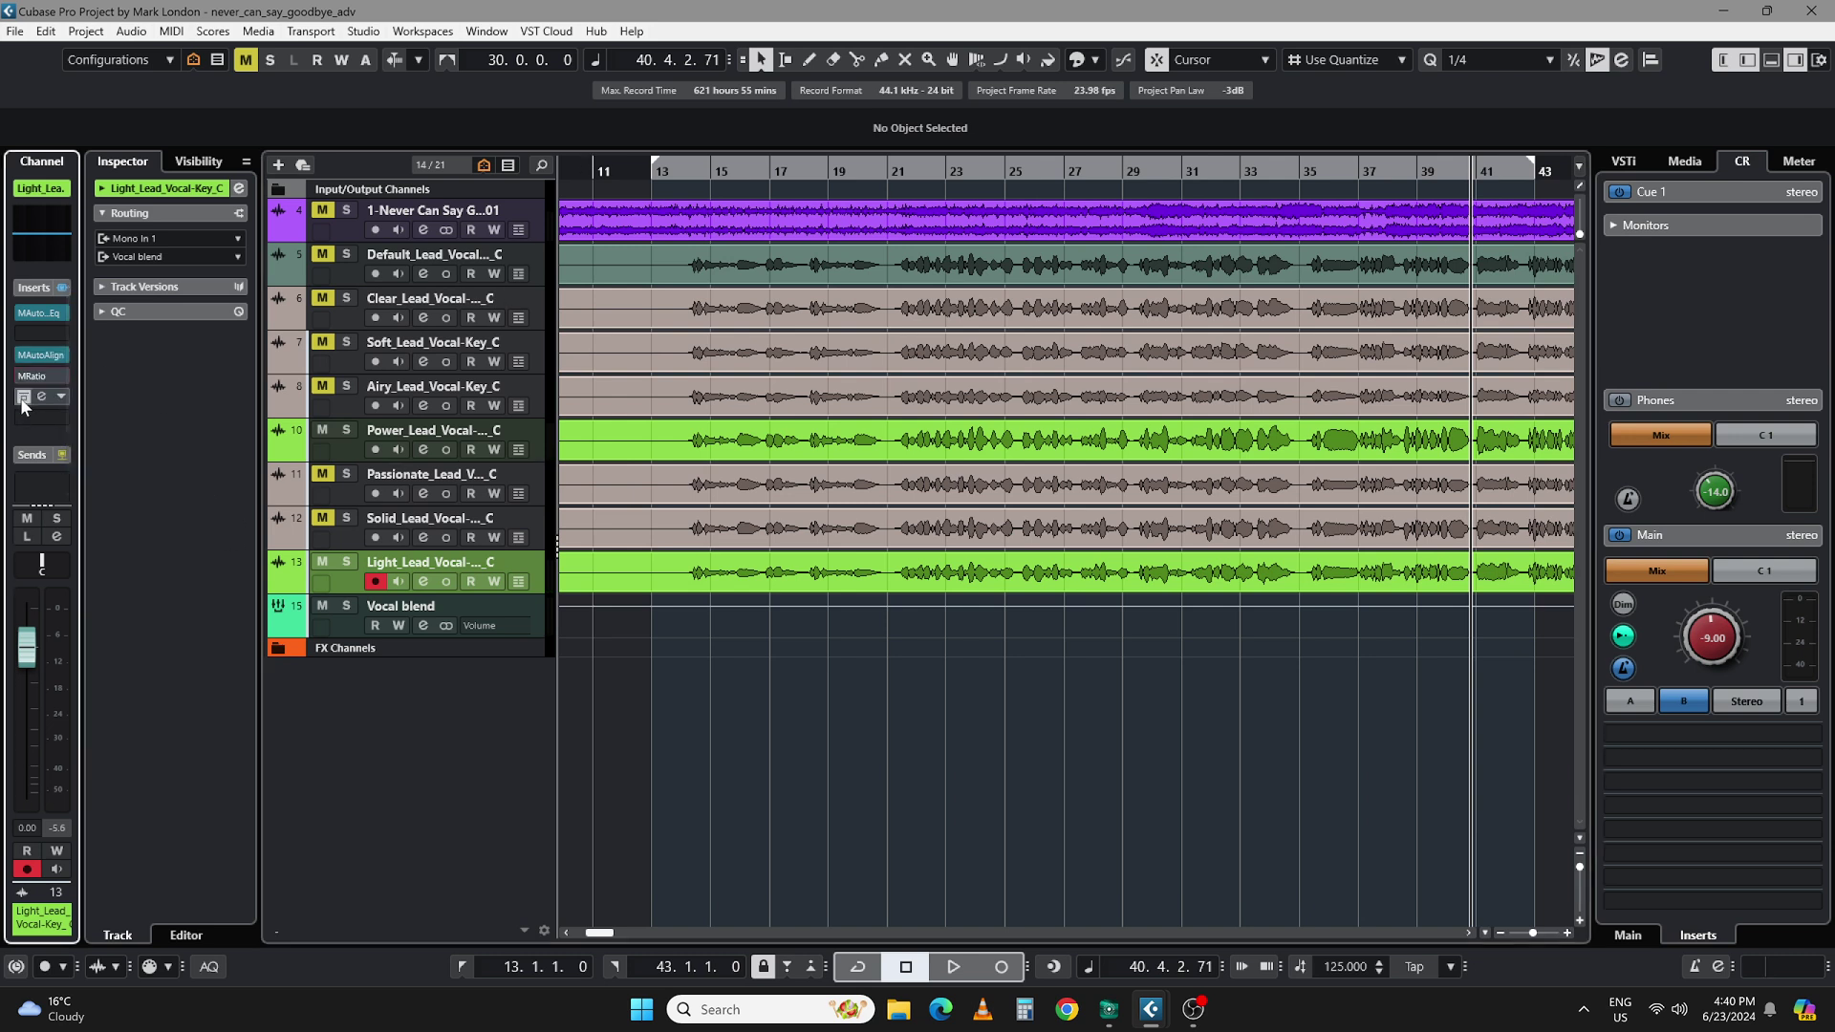
pyautogui.click(42, 396)
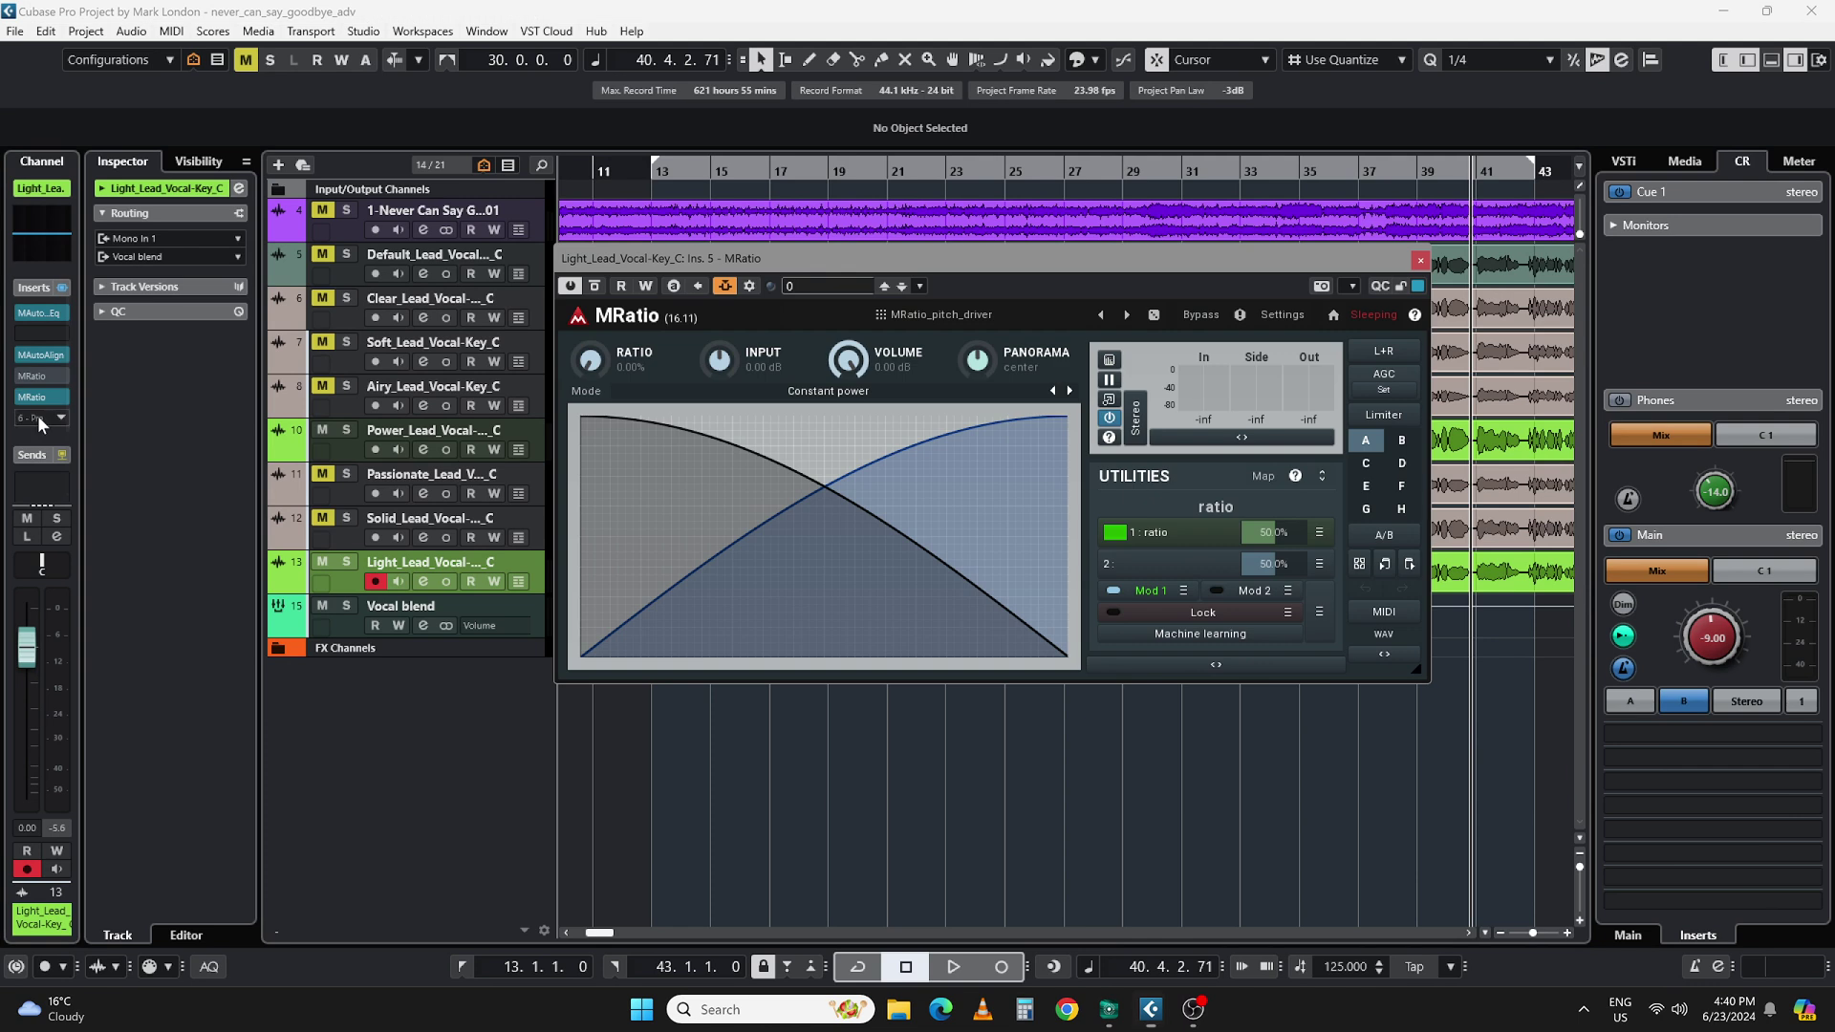
pyautogui.moveTo(891, 250); pyautogui.dragTo(669, 220)
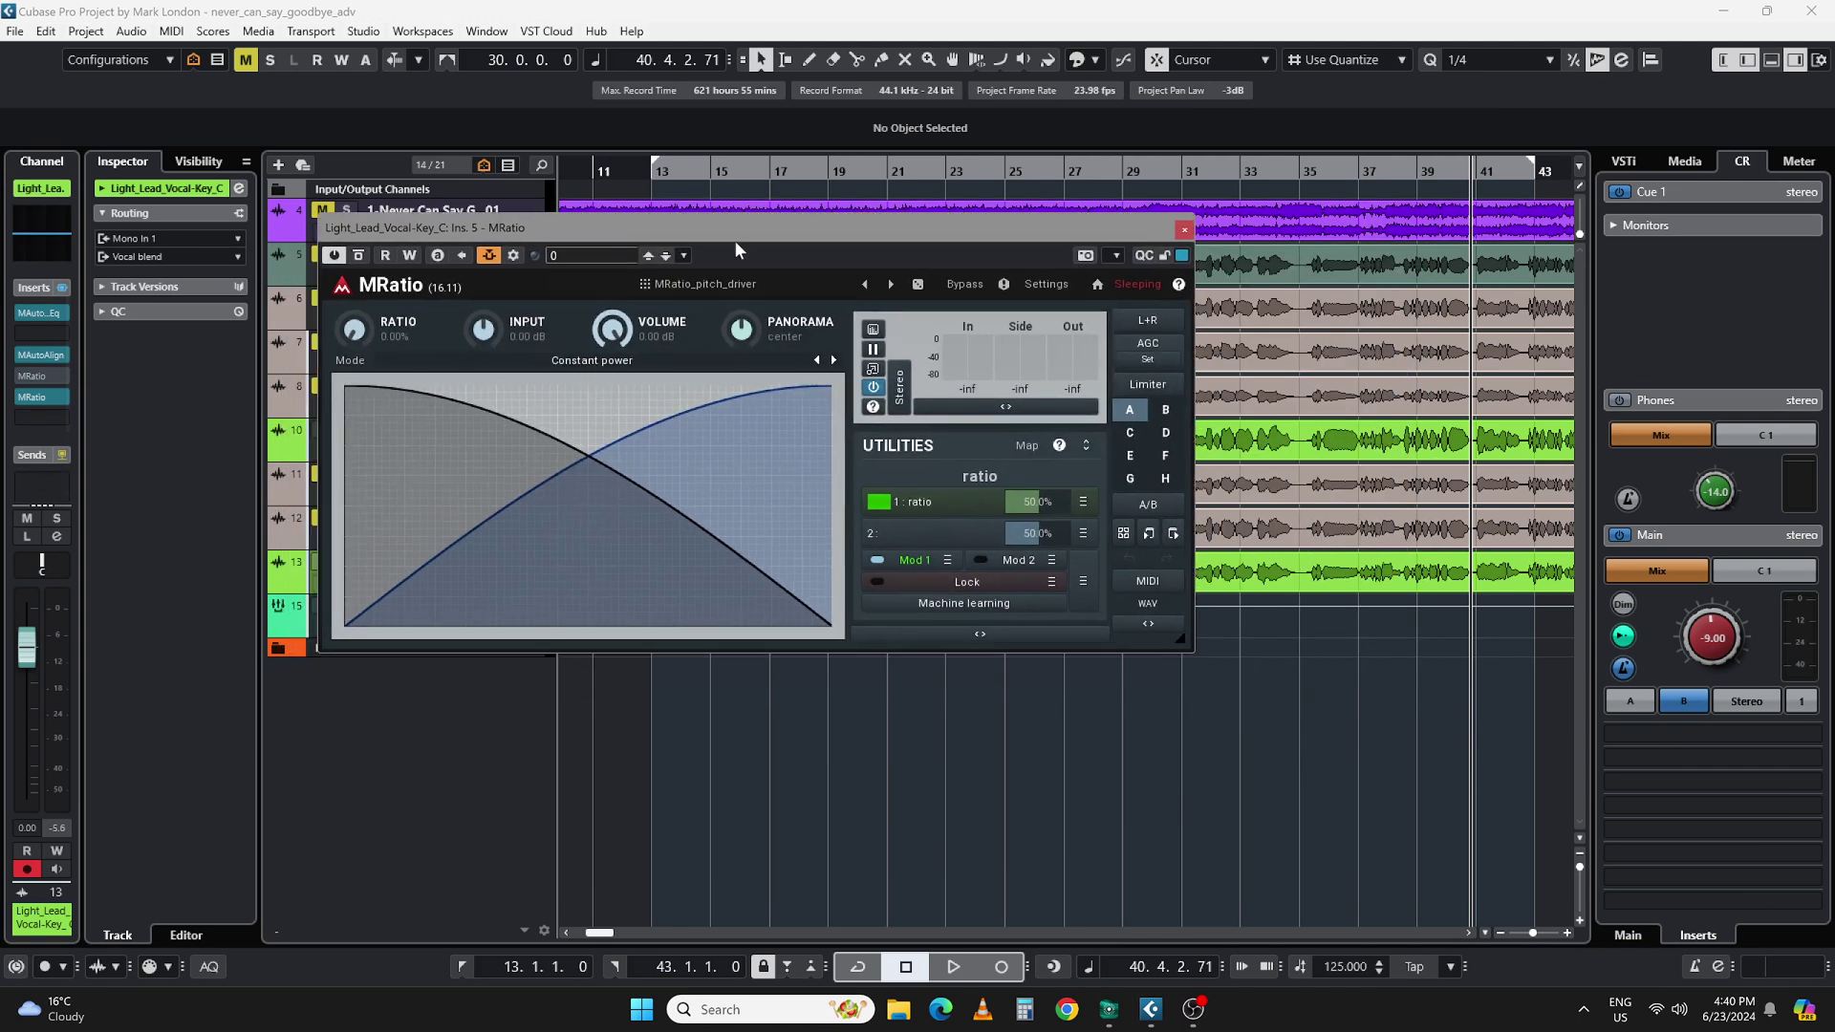
pyautogui.moveTo(1189, 650); pyautogui.dragTo(1424, 872)
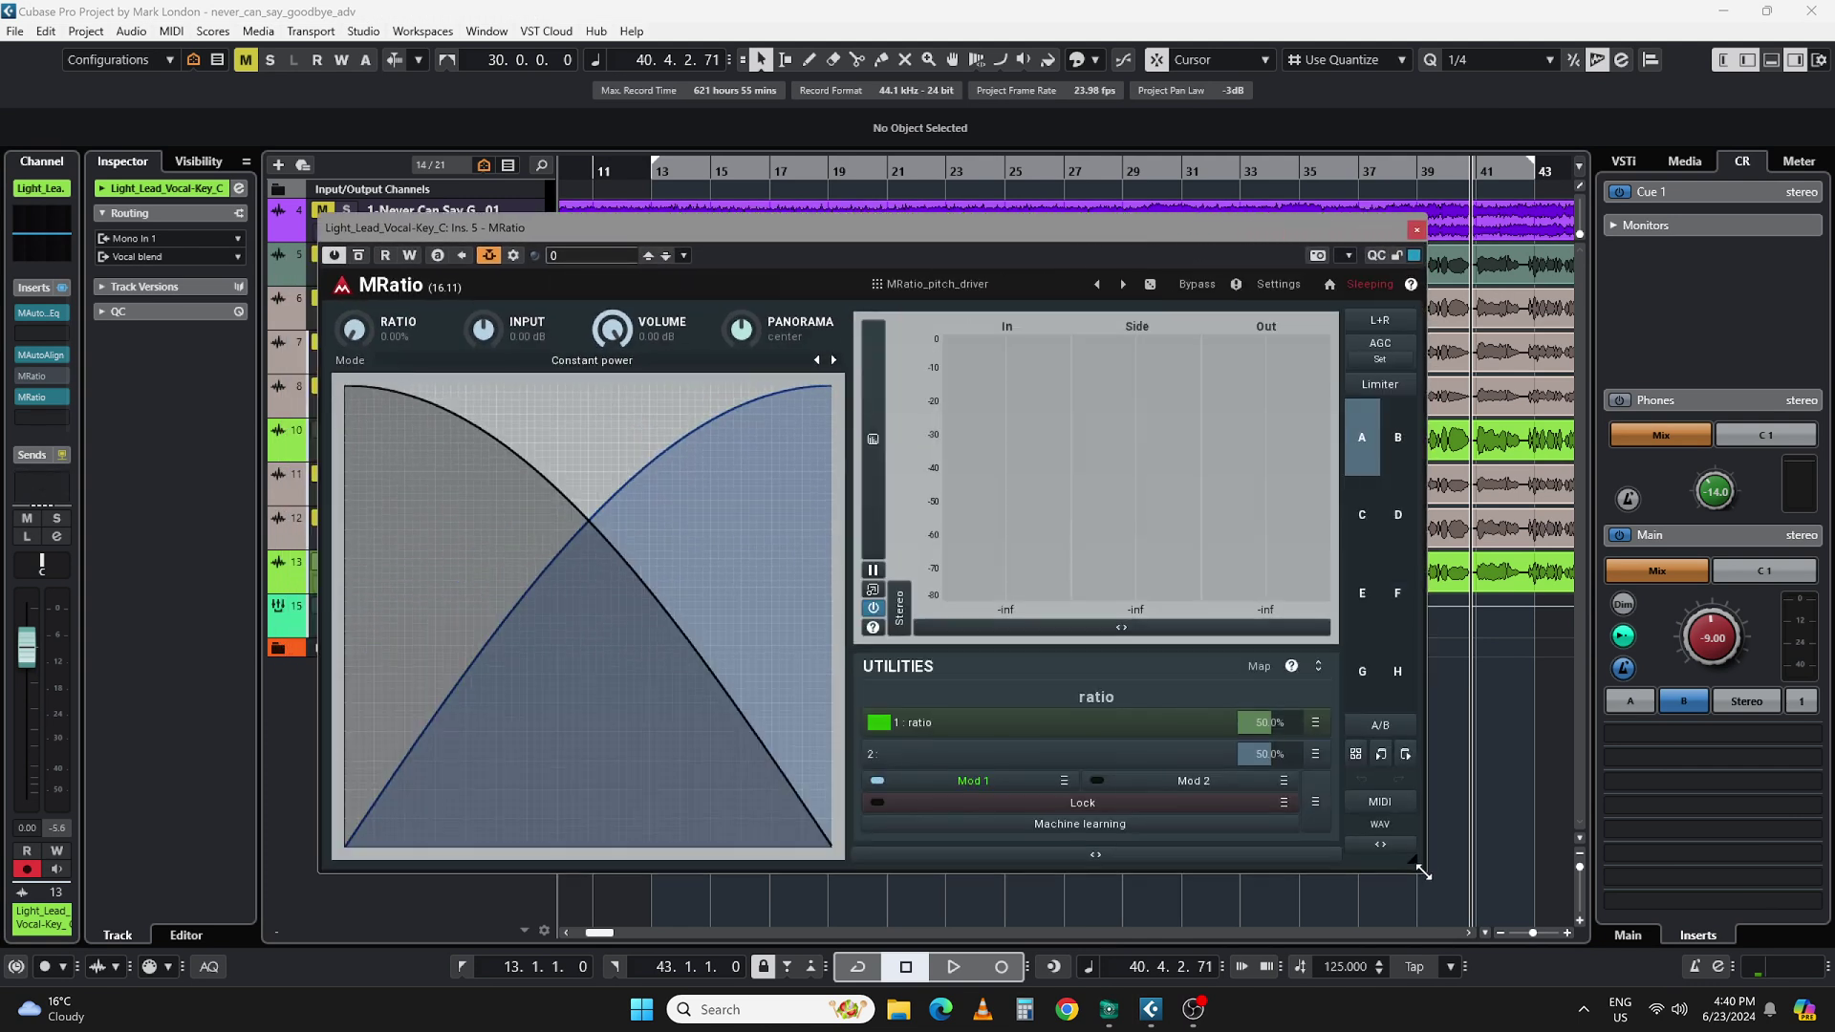
pyautogui.moveTo(921, 237); pyautogui.dragTo(983, 269)
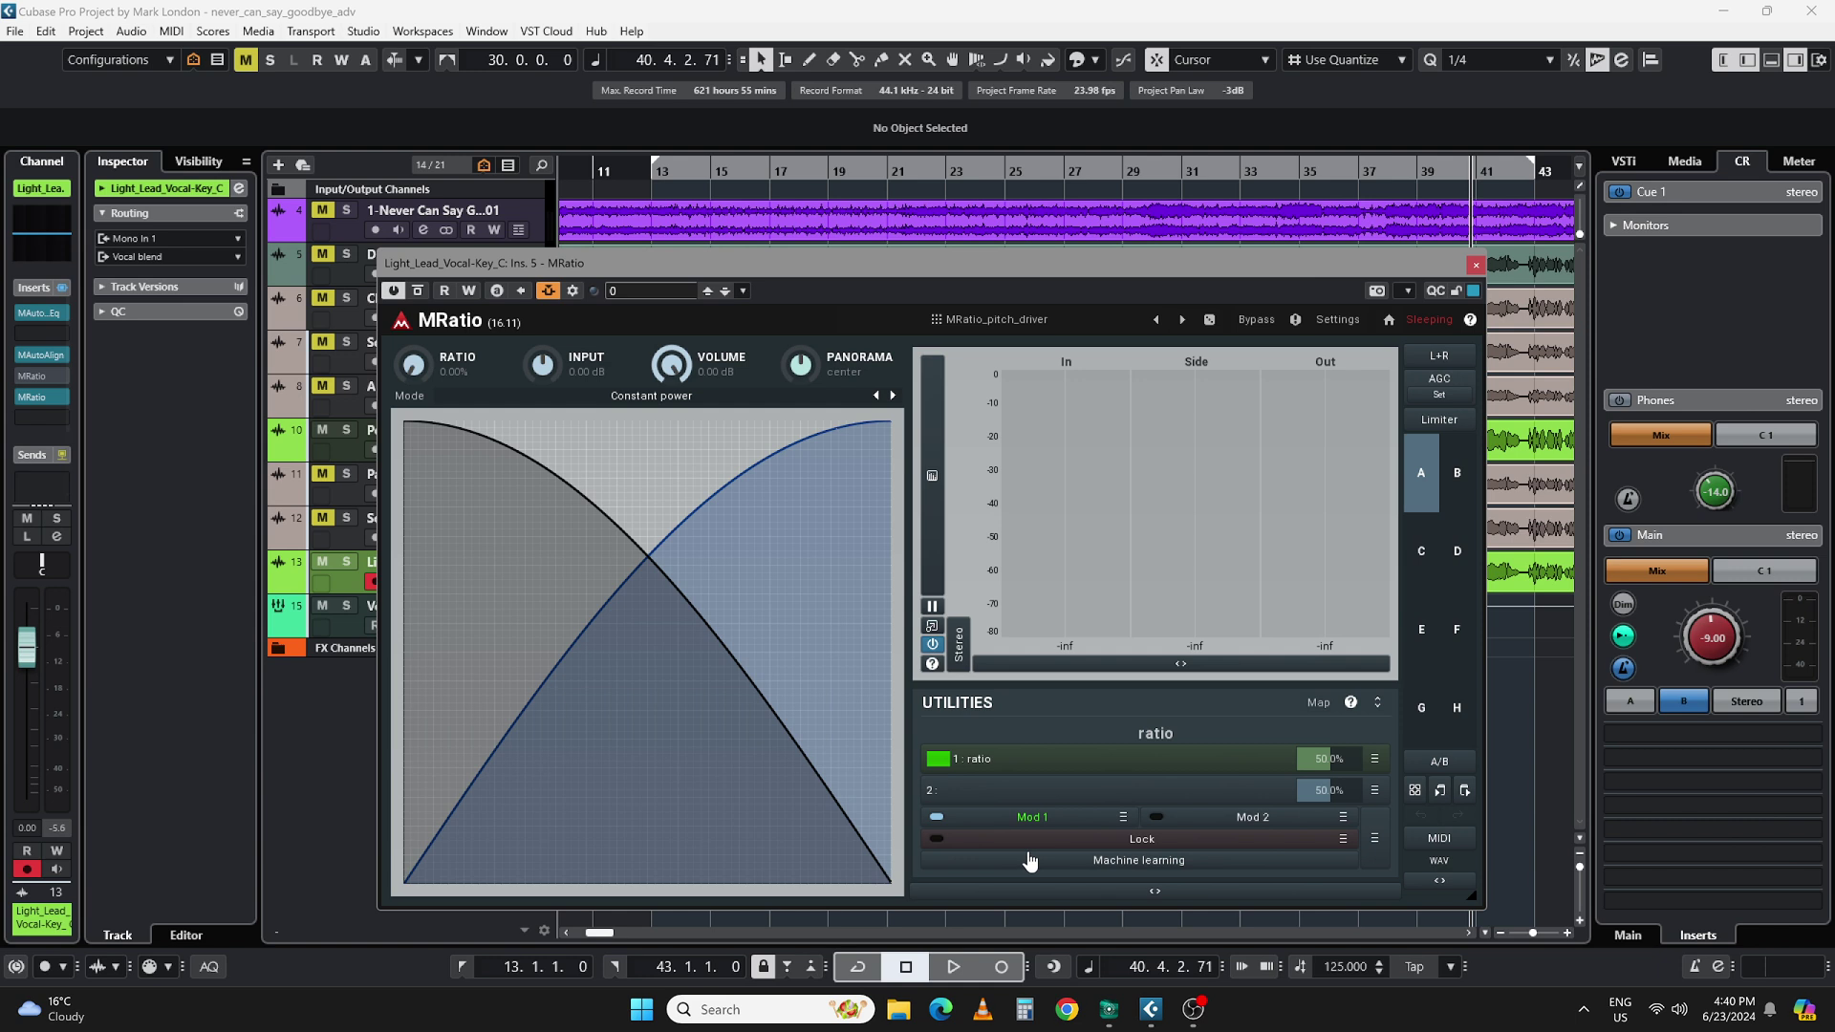
# Step: Play the vocals from bar 13 to about bar 38 to audition Mod 1 driving the ratio
pyautogui.press('KP_1')
pyautogui.press('space')
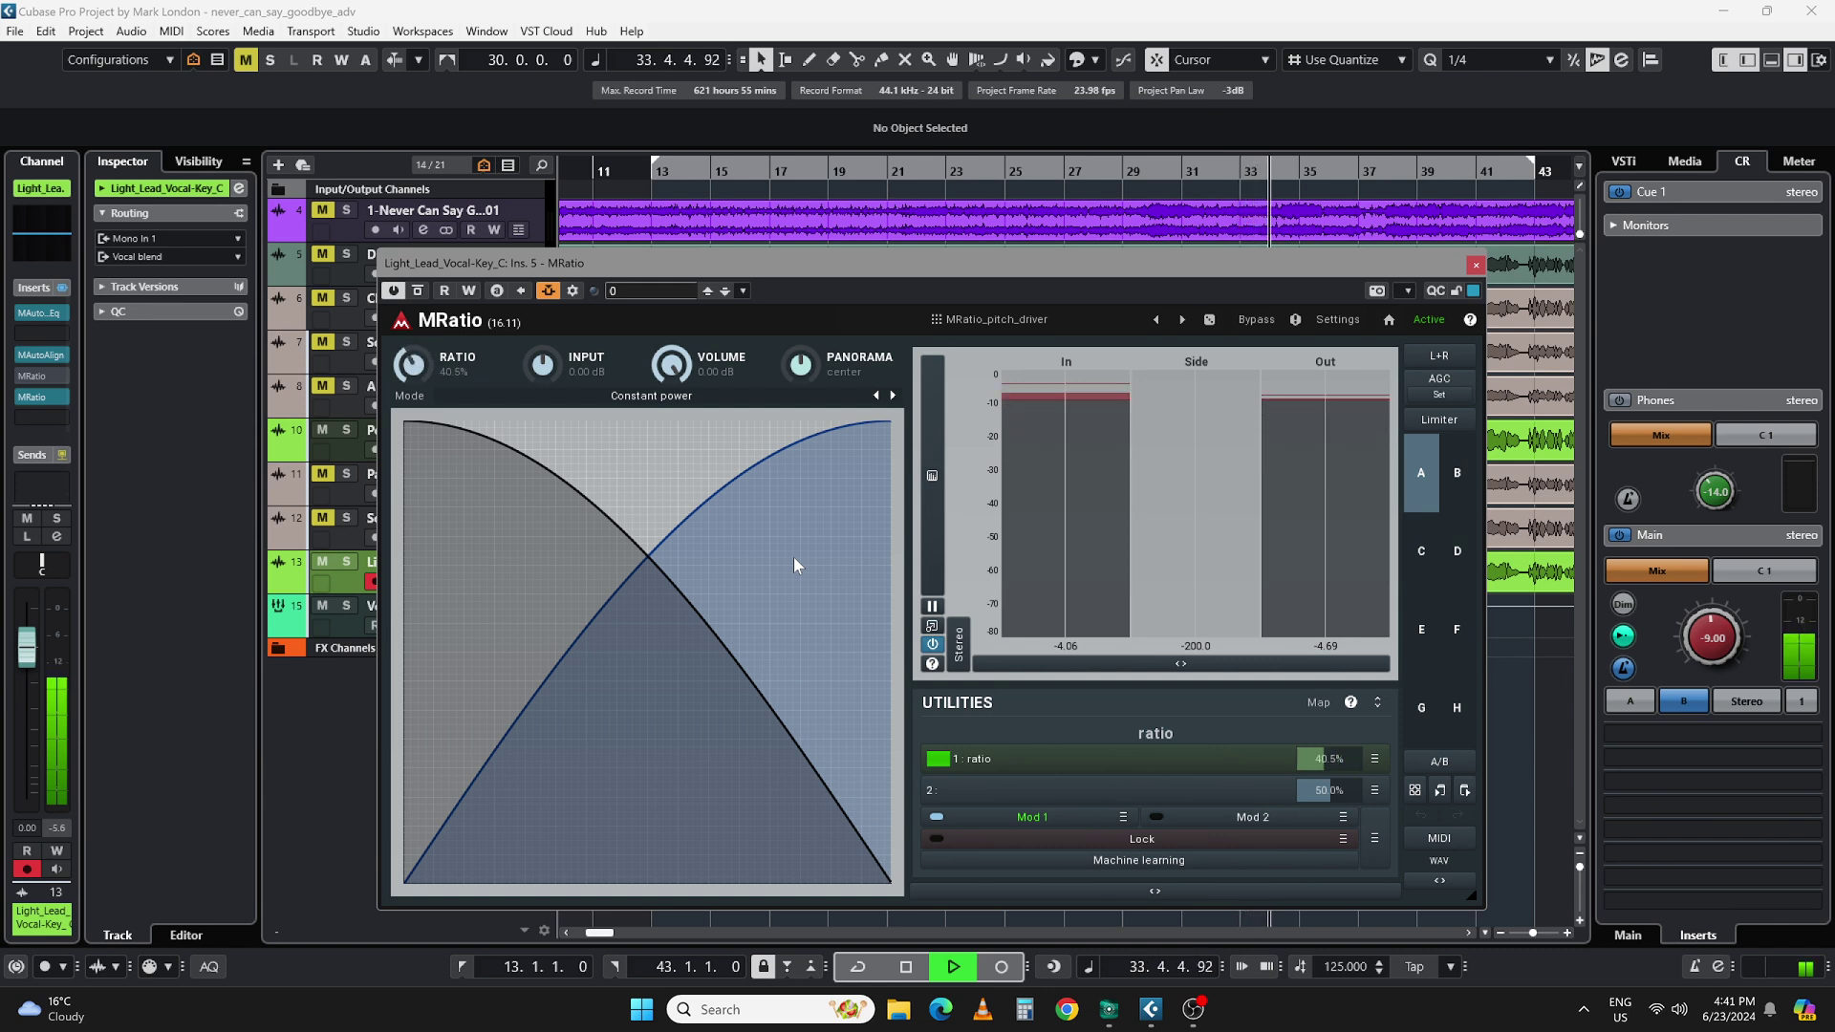
pyautogui.press('space')
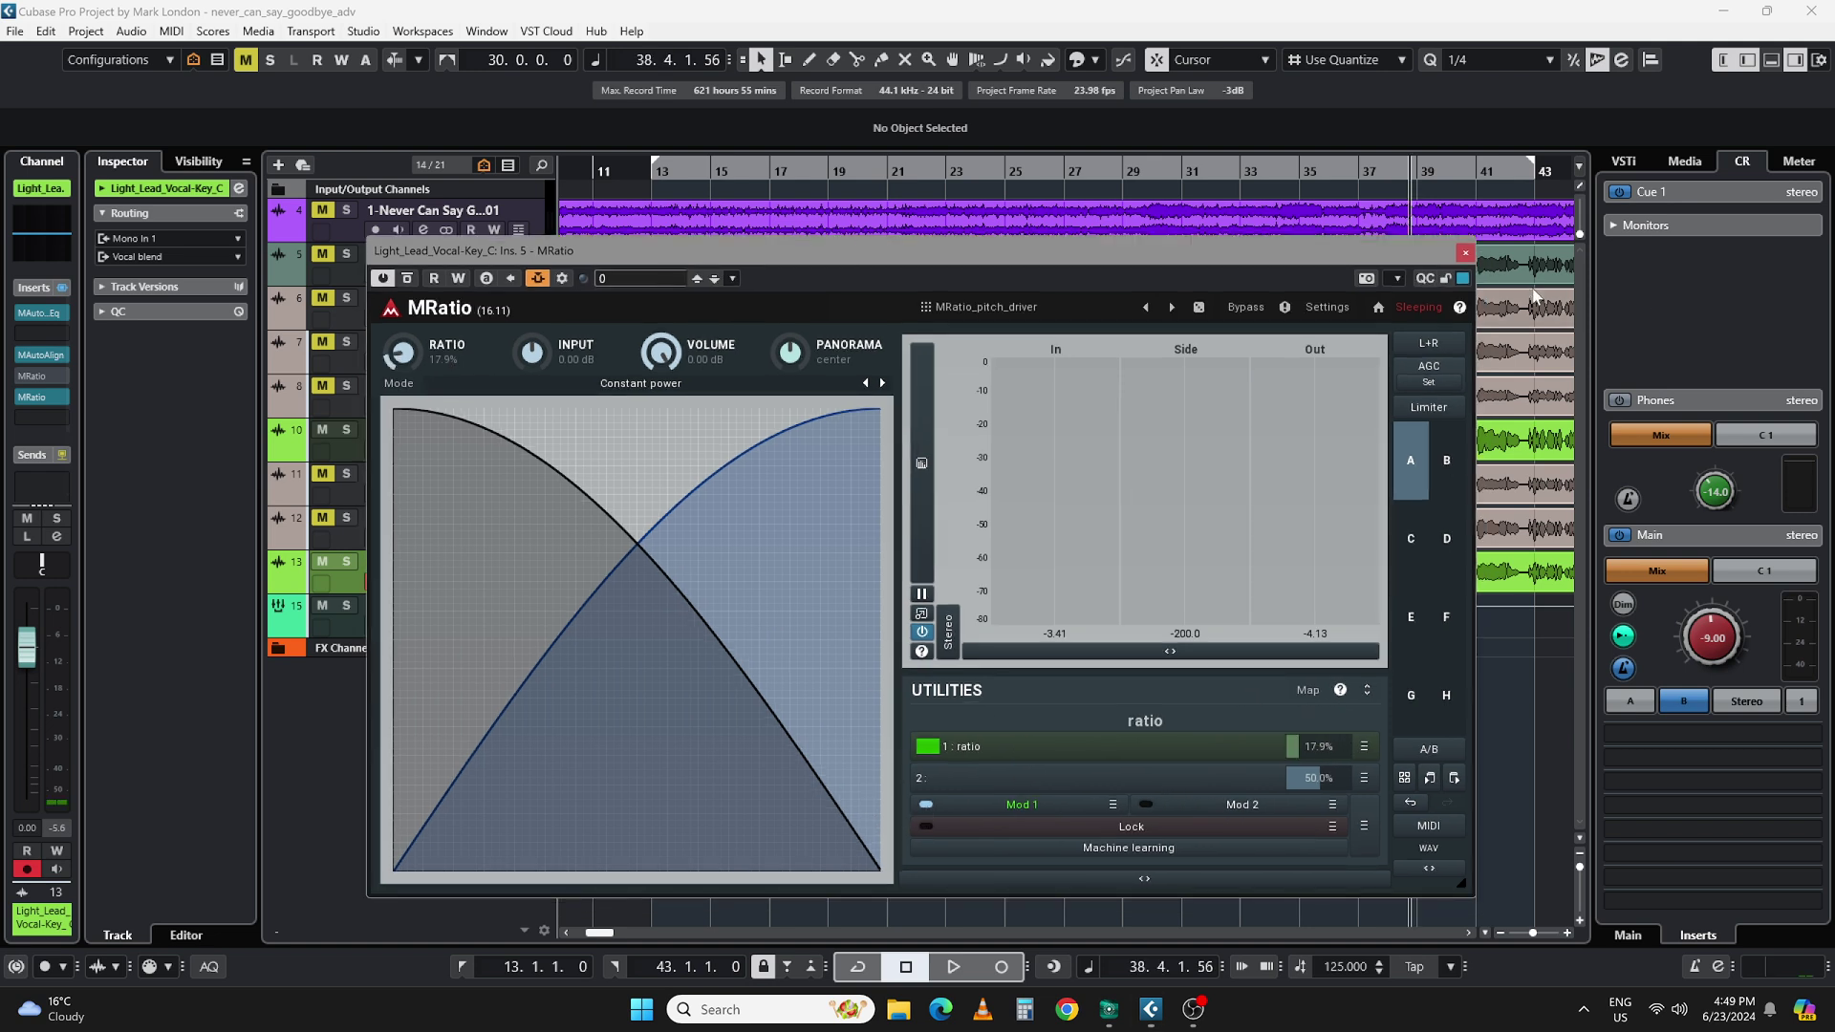
# Step: Close the insert 5 MRatio and switch the Light lead vocal back to its insert 4 MRatio
pyautogui.click(1465, 253)
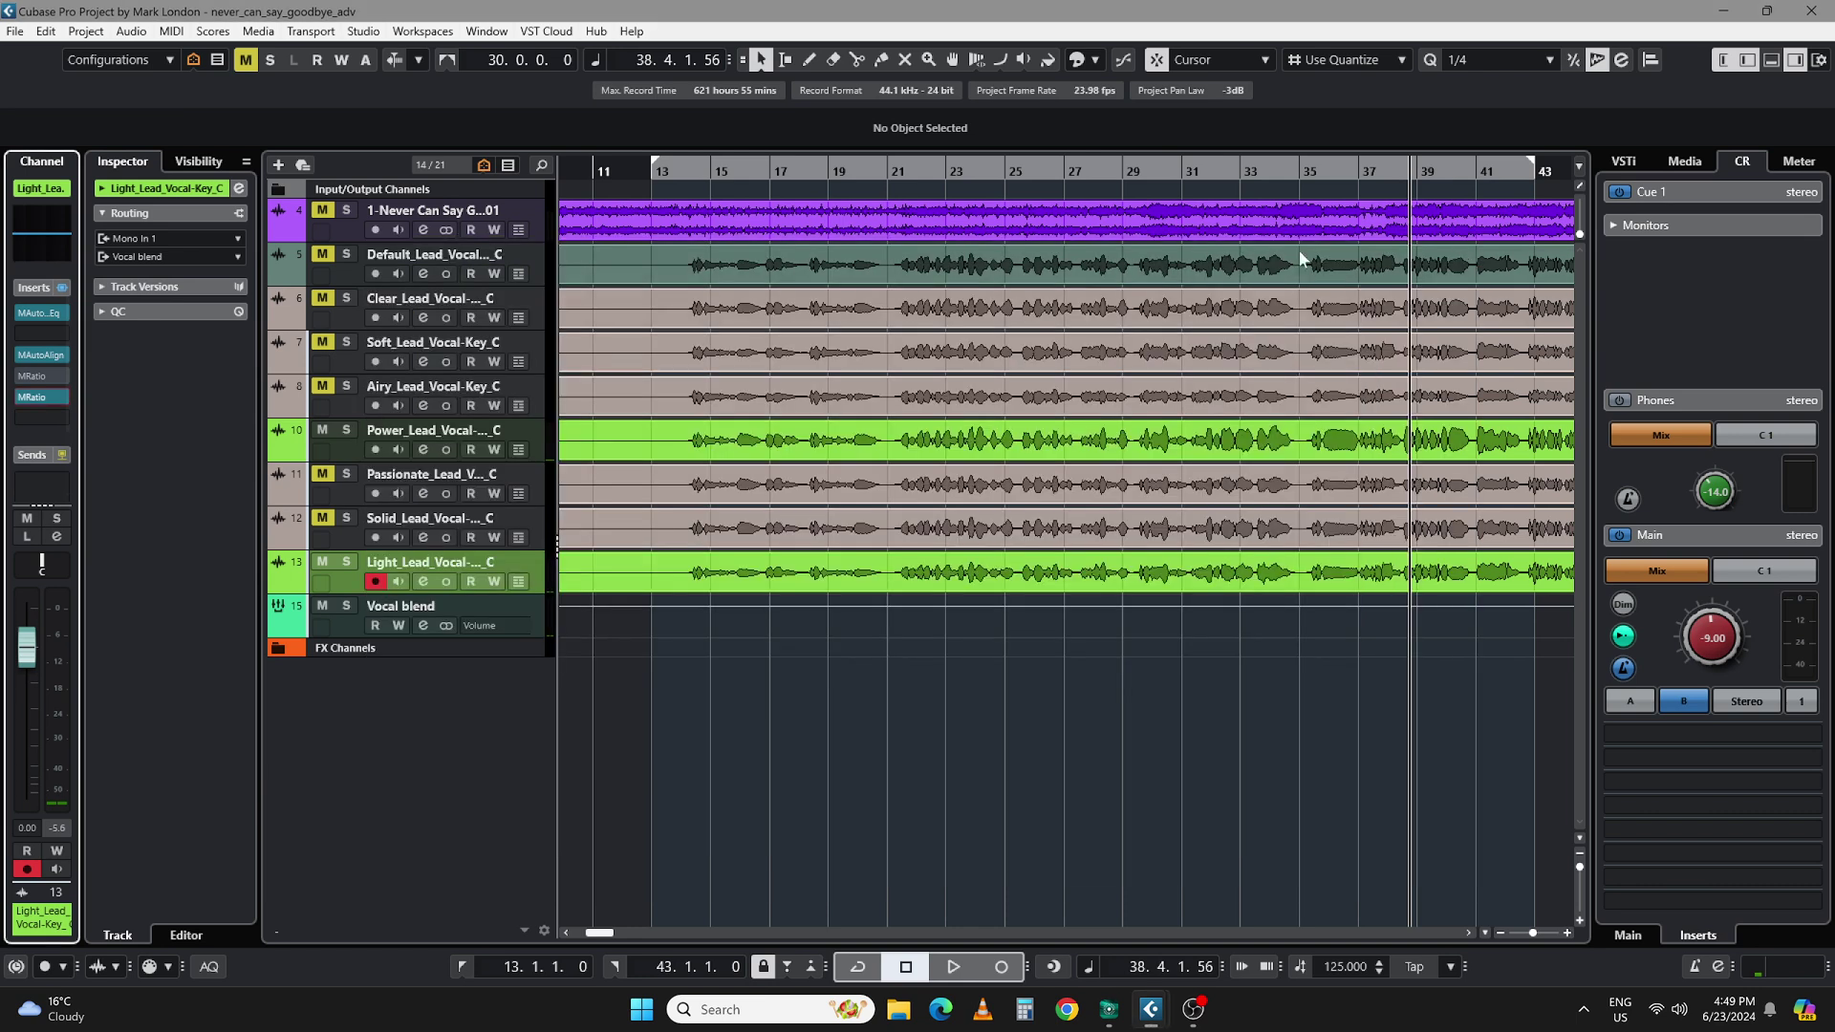
pyautogui.click(40, 376)
pyautogui.moveTo(788, 274); pyautogui.dragTo(787, 271)
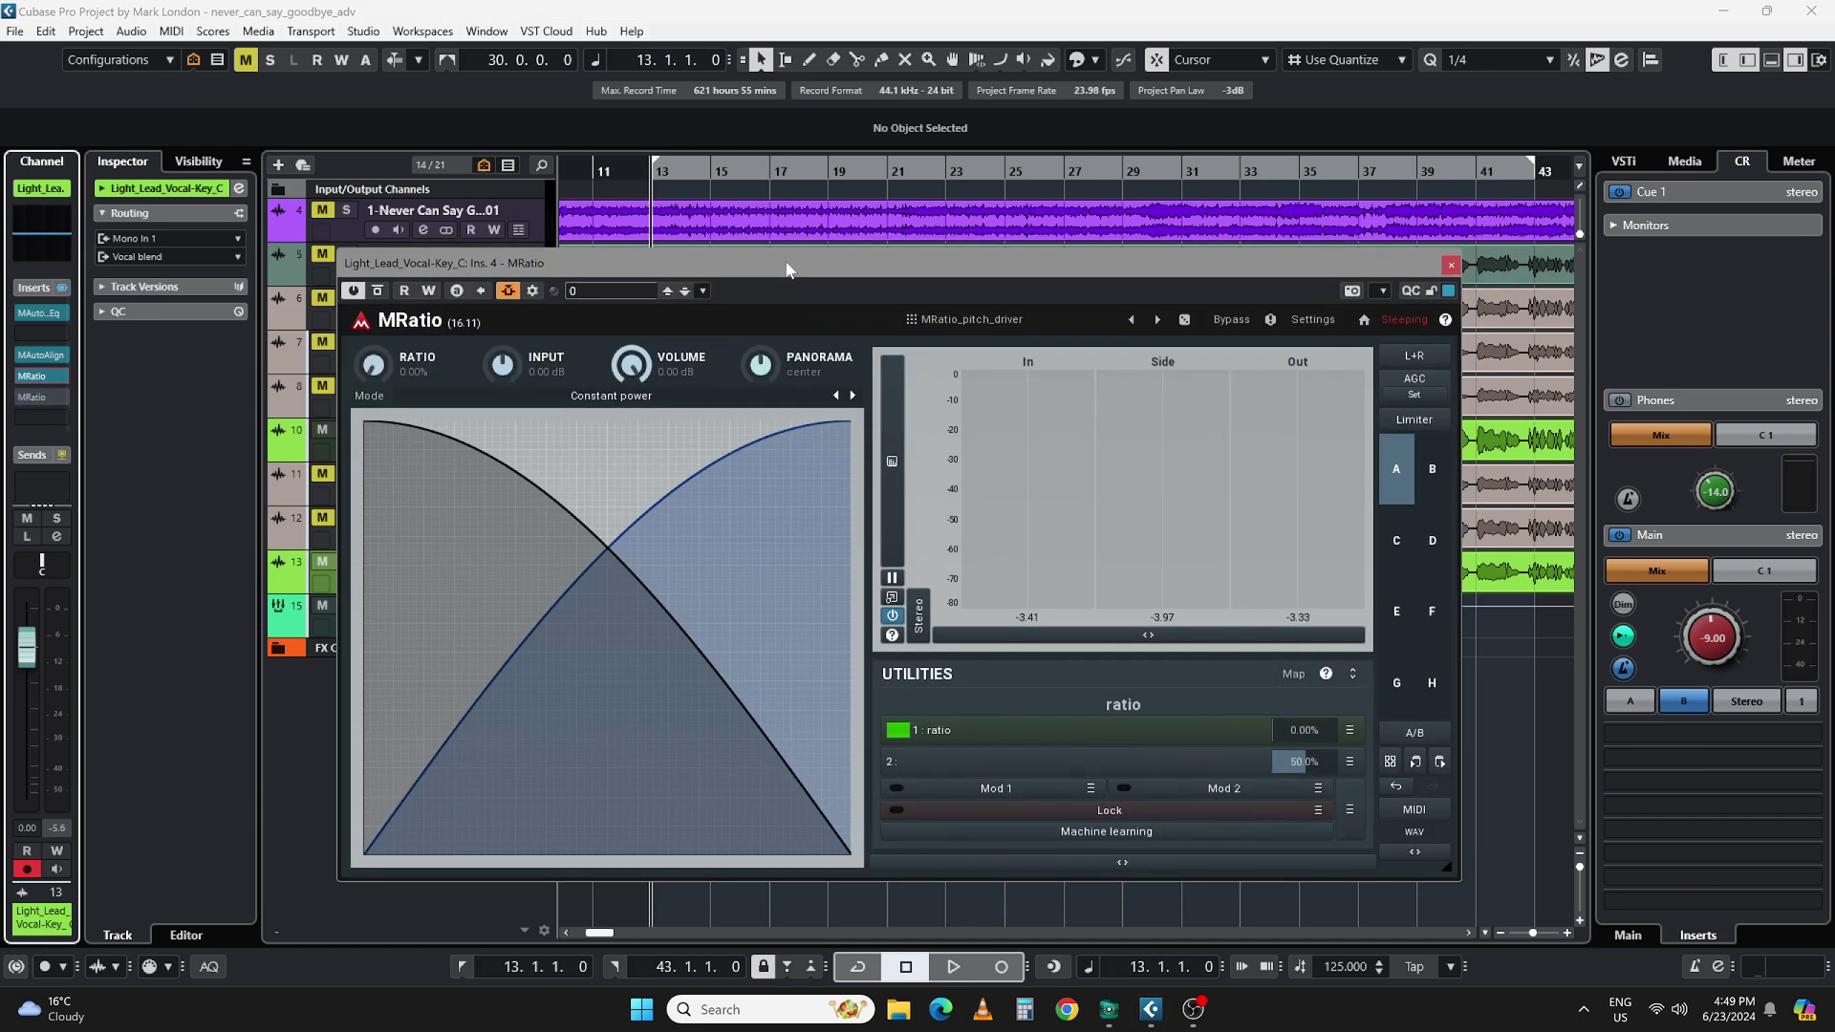
# Step: Assign the ratio multiparameter to Mod 1 using Clear & Learn, end the learning, and enable the modulator
pyautogui.moveTo(1291, 729)
pyautogui.mouseDown()
pyautogui.moveTo(1291, 702)
pyautogui.moveTo(1300, 750)
pyautogui.mouseUp()
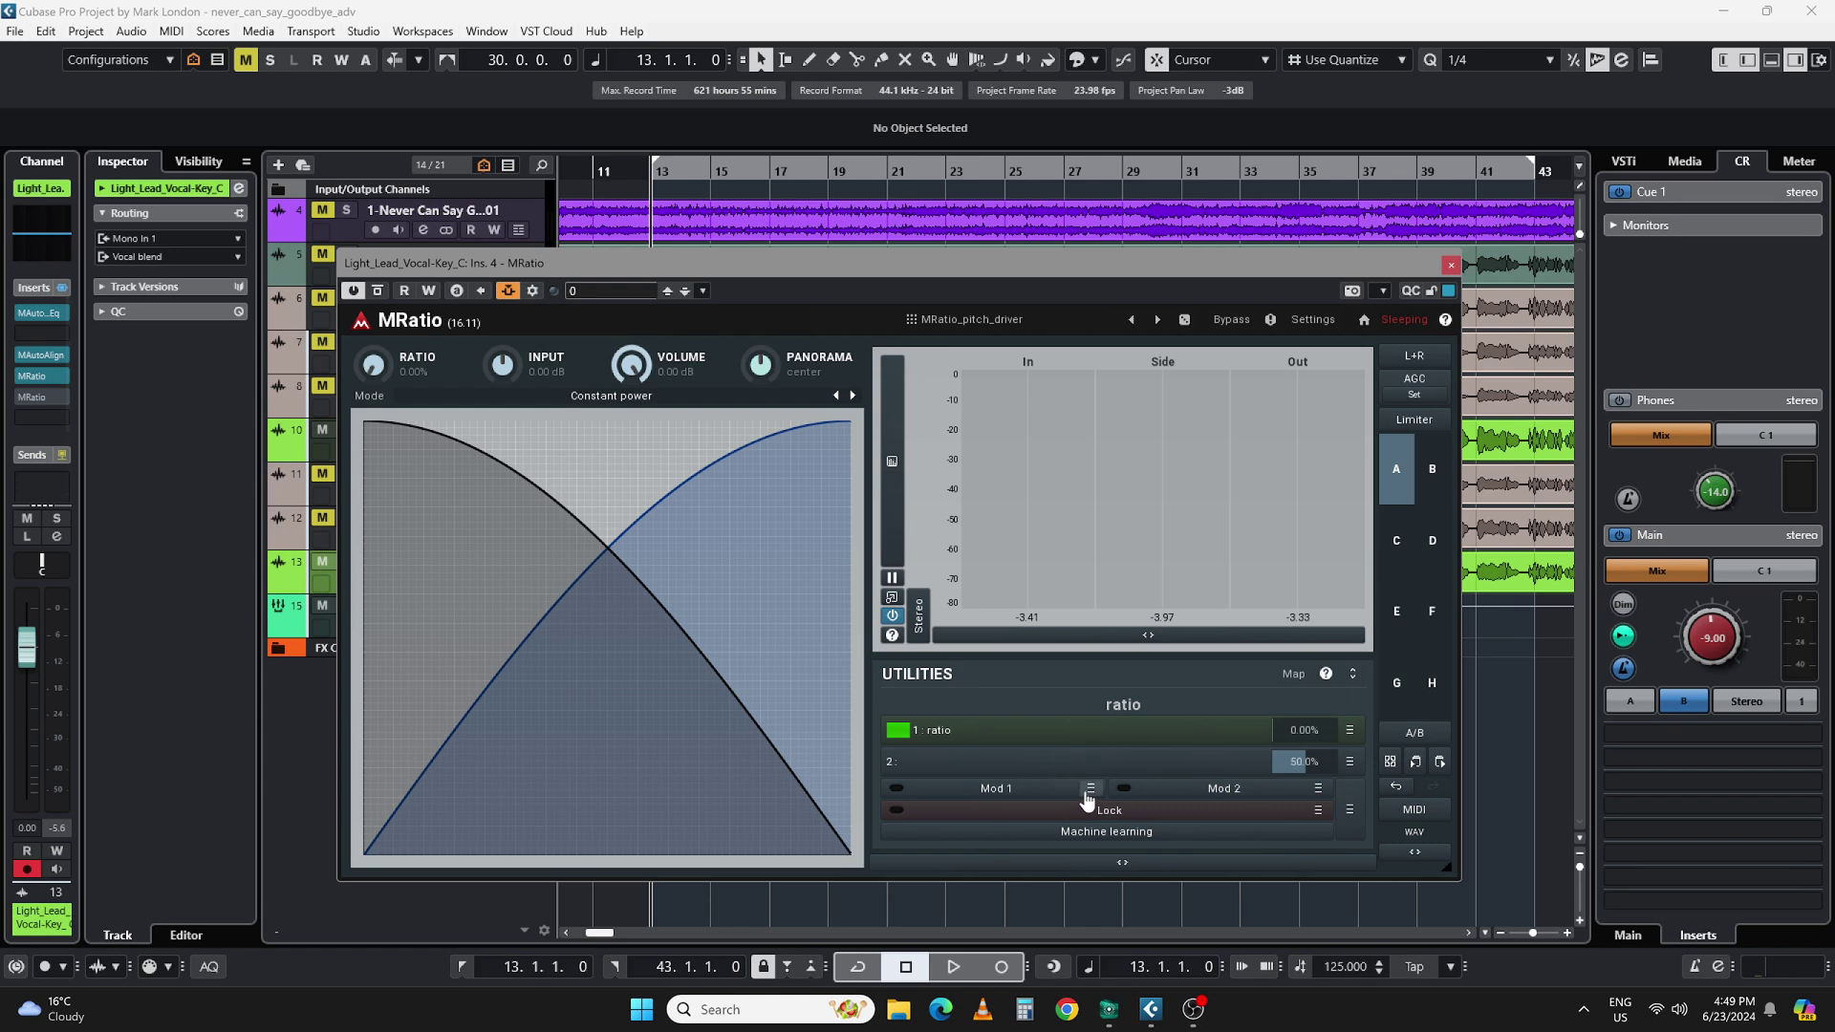
pyautogui.click(1088, 792)
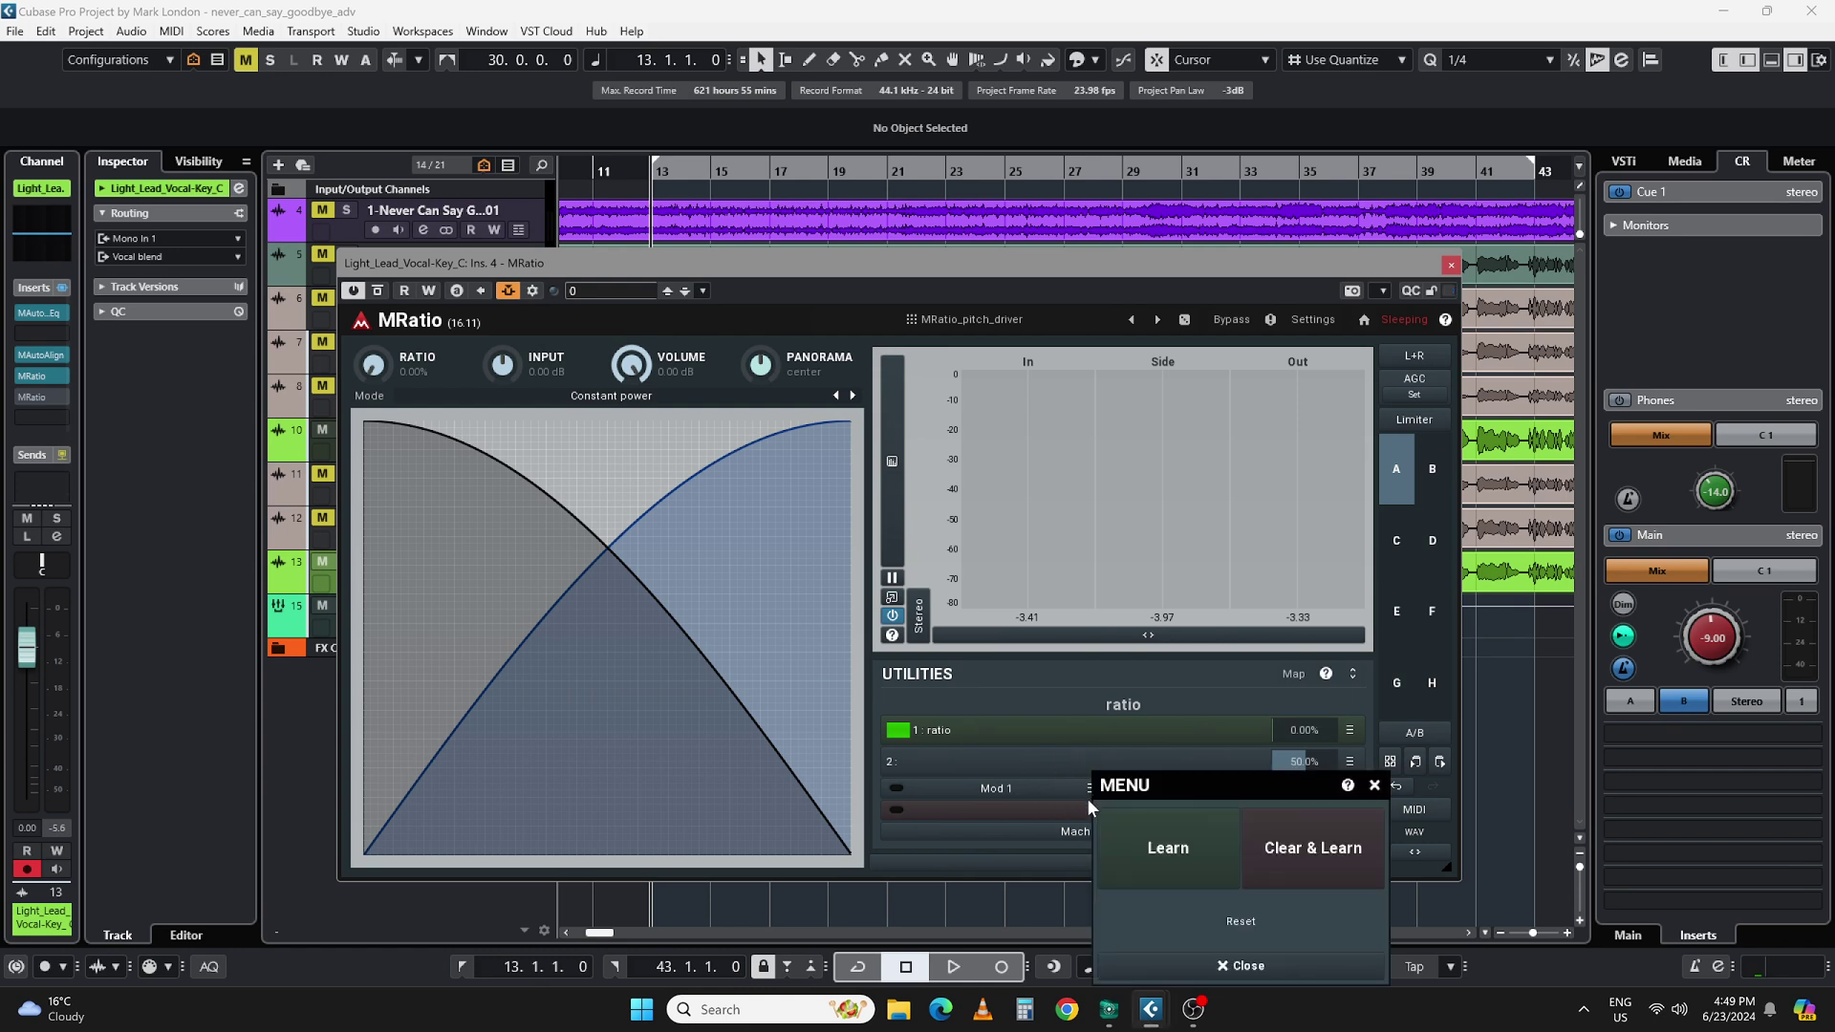
pyautogui.click(1298, 853)
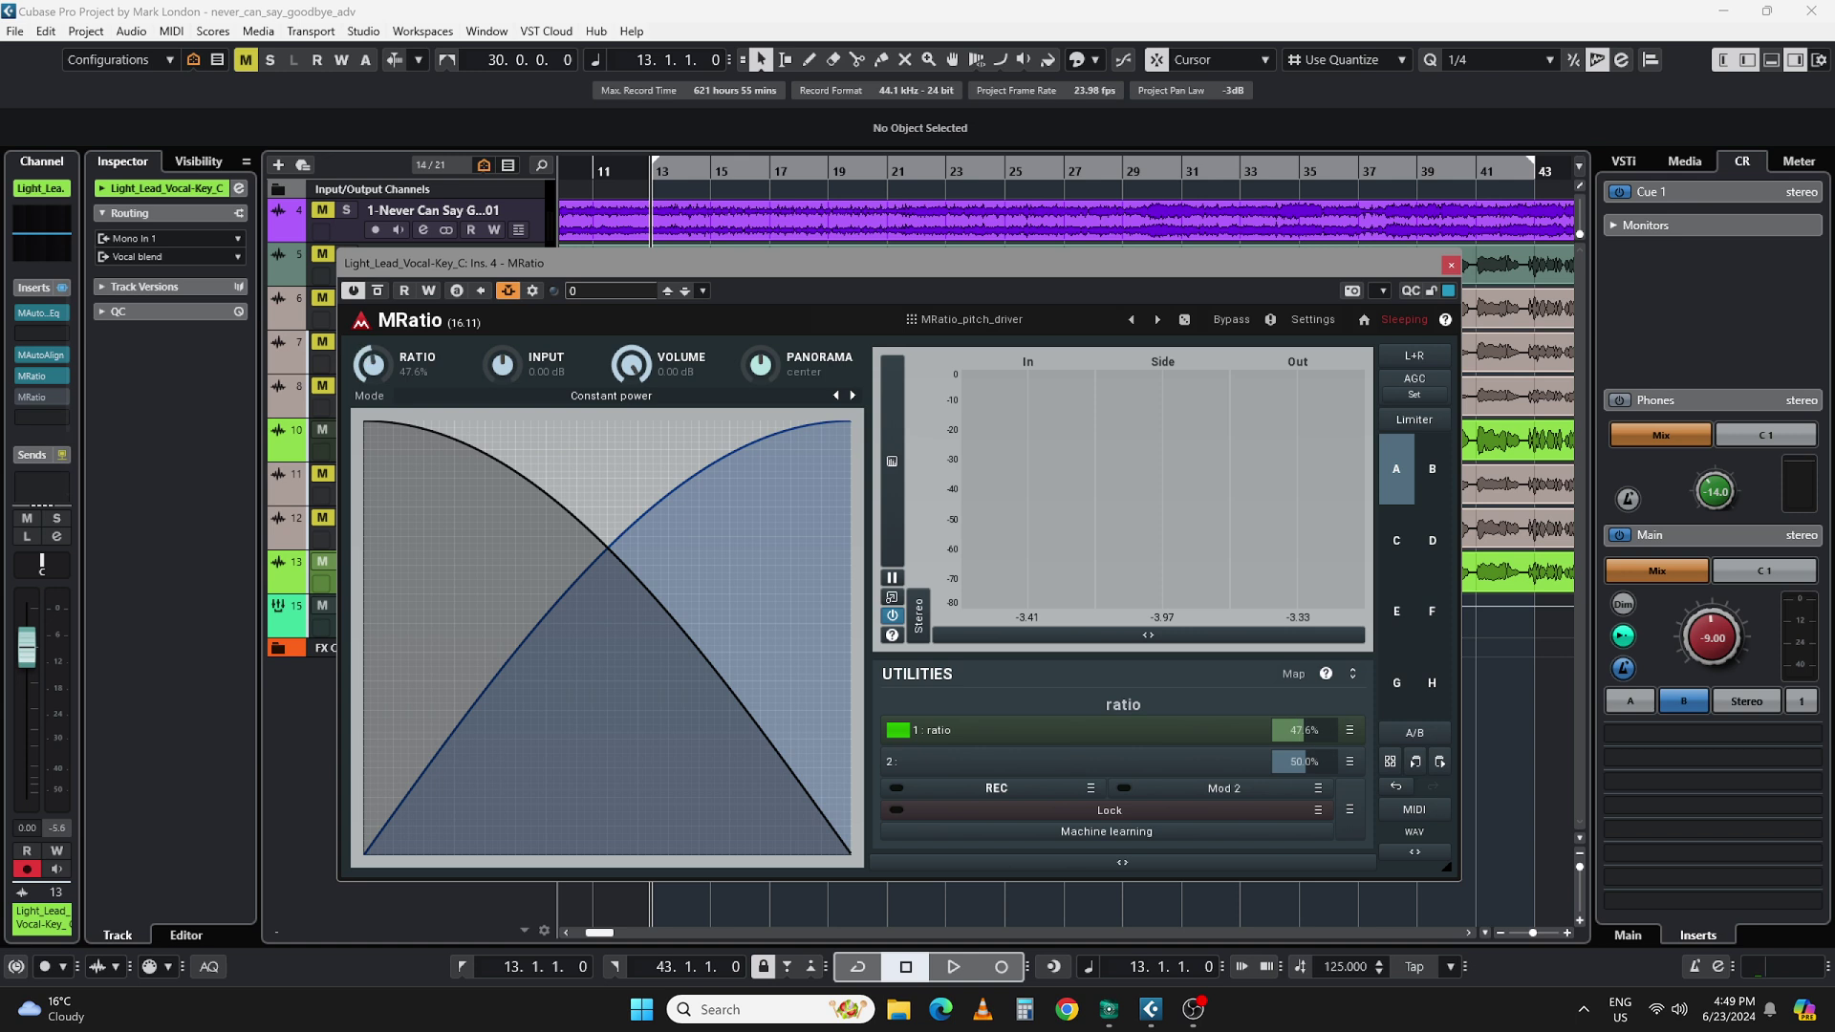
pyautogui.click(996, 790)
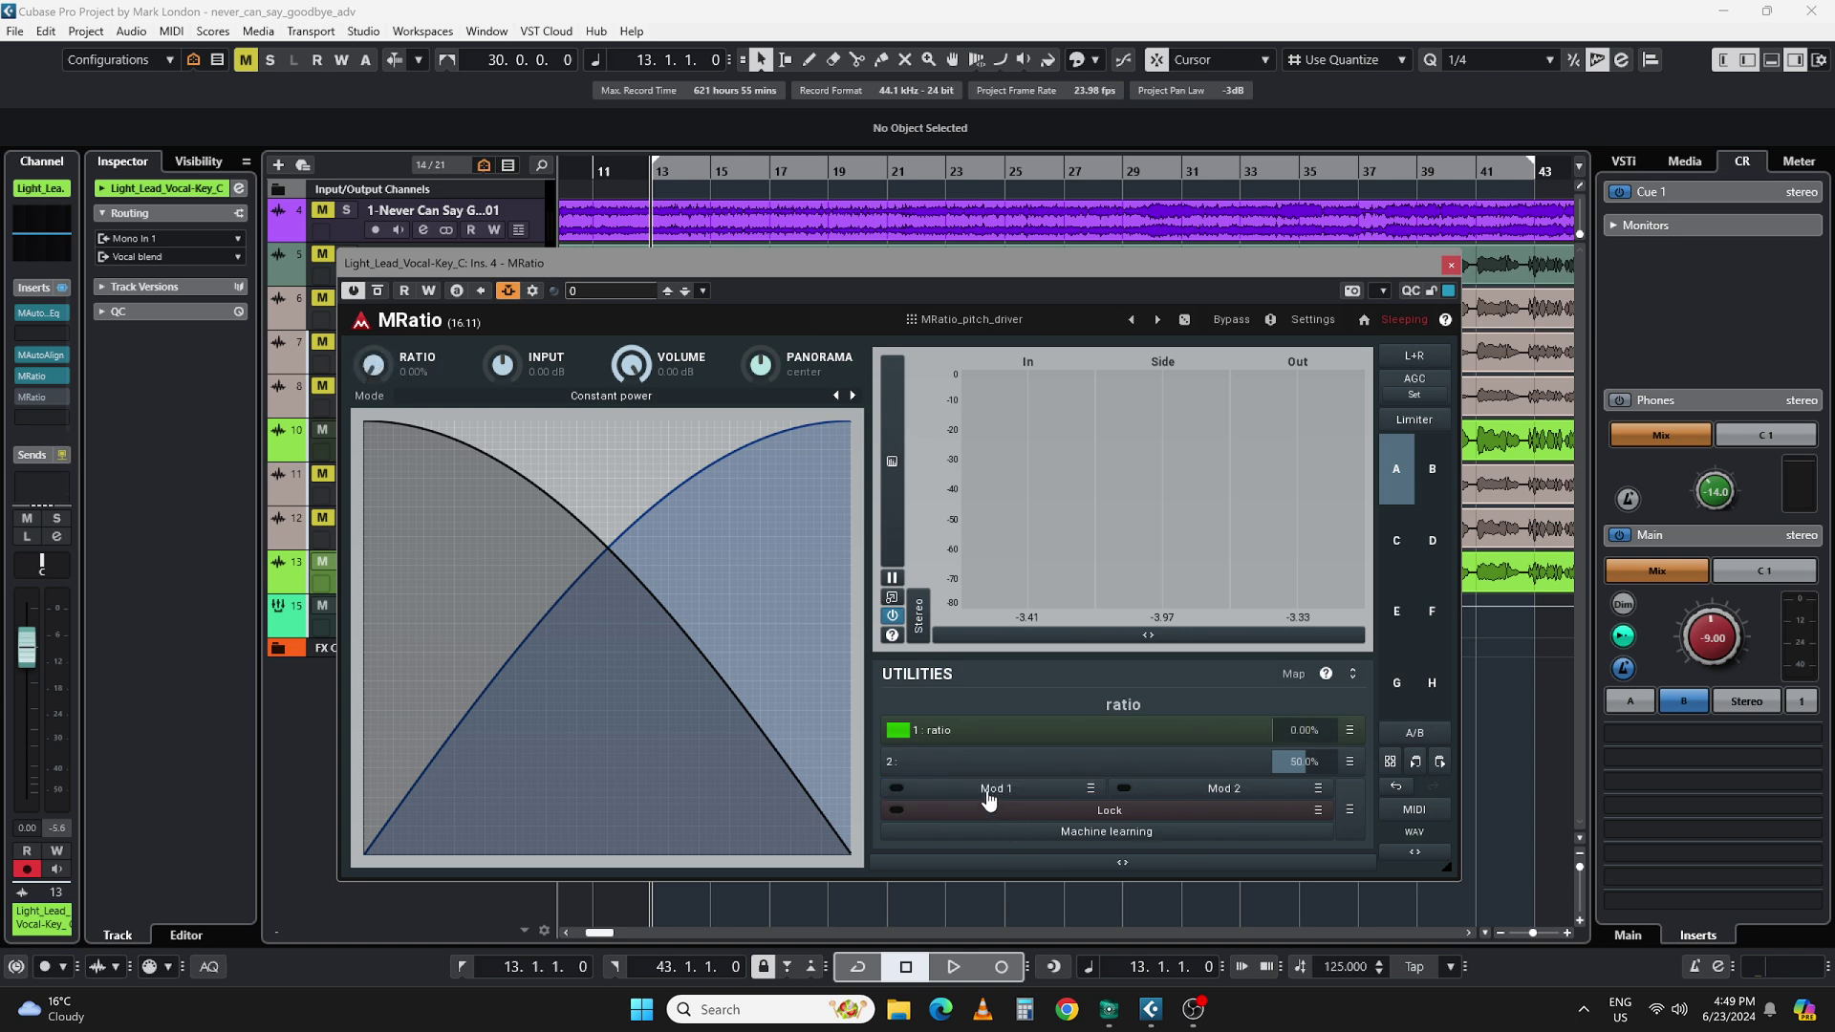
pyautogui.click(896, 789)
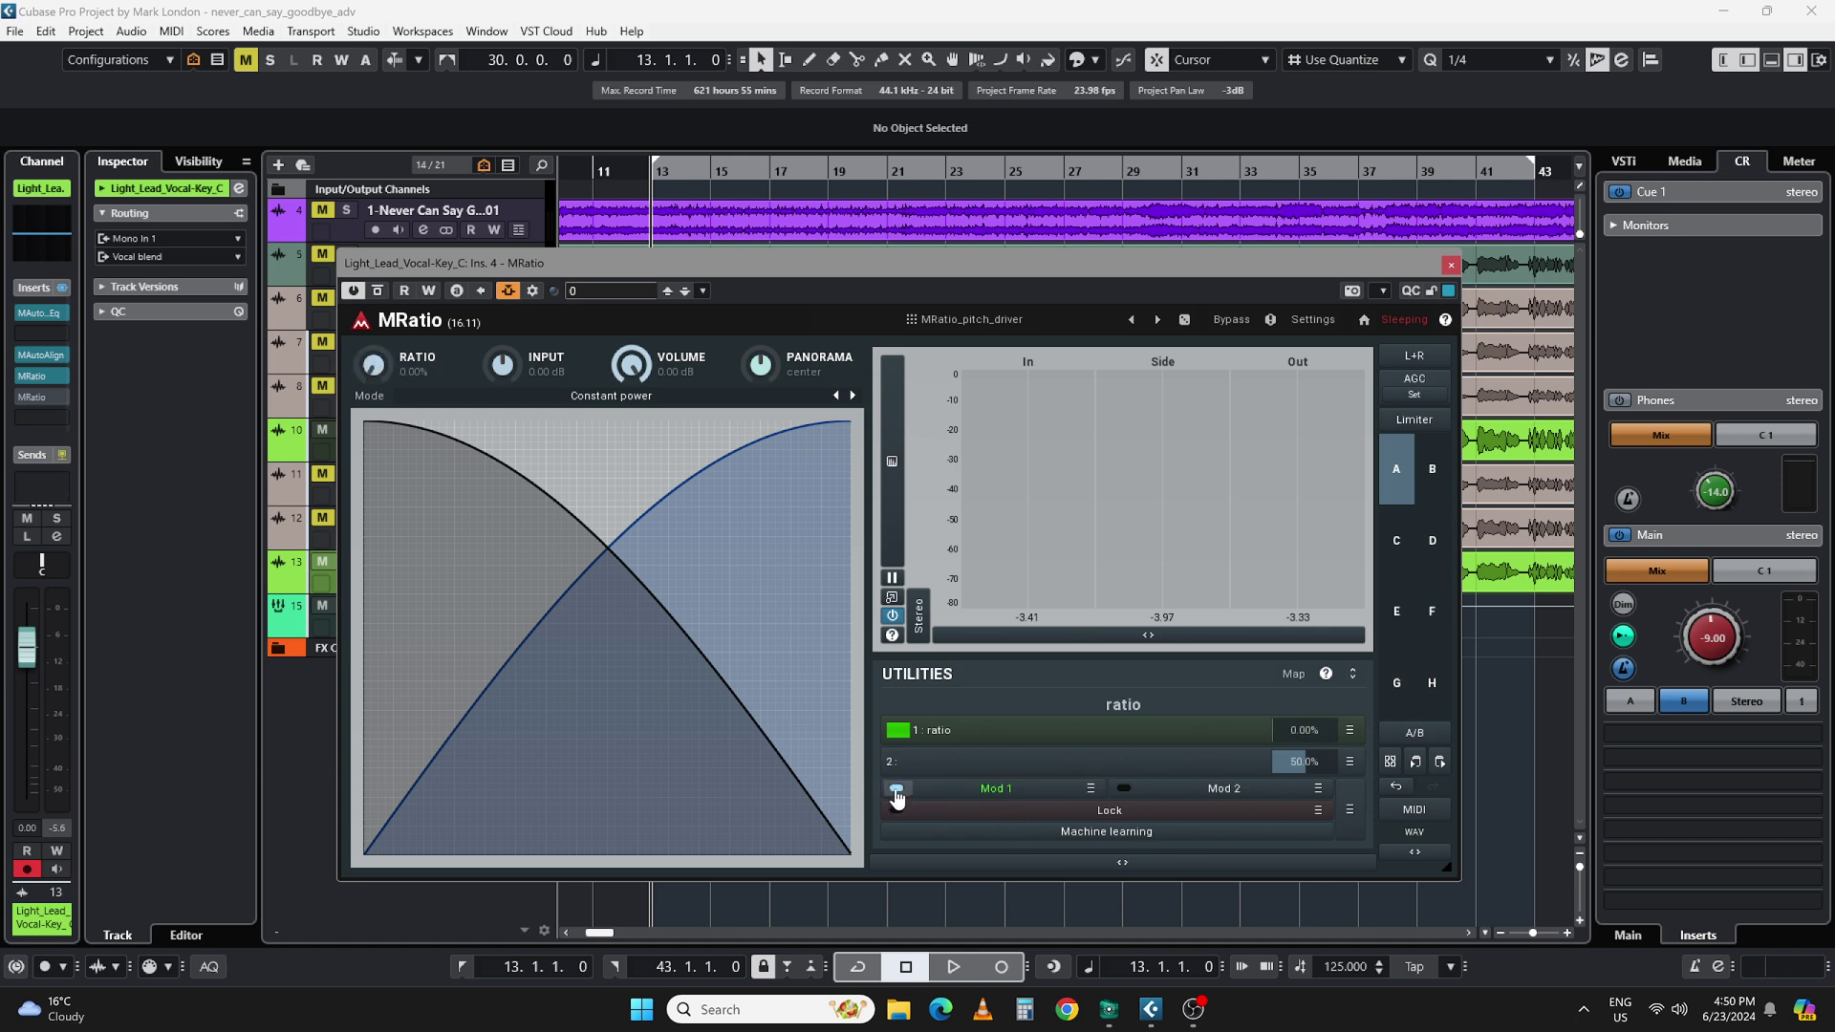
# Step: Open Modulator 1 and change its shape to Triangle while playing the vocals from bar 13
pyautogui.click(998, 792)
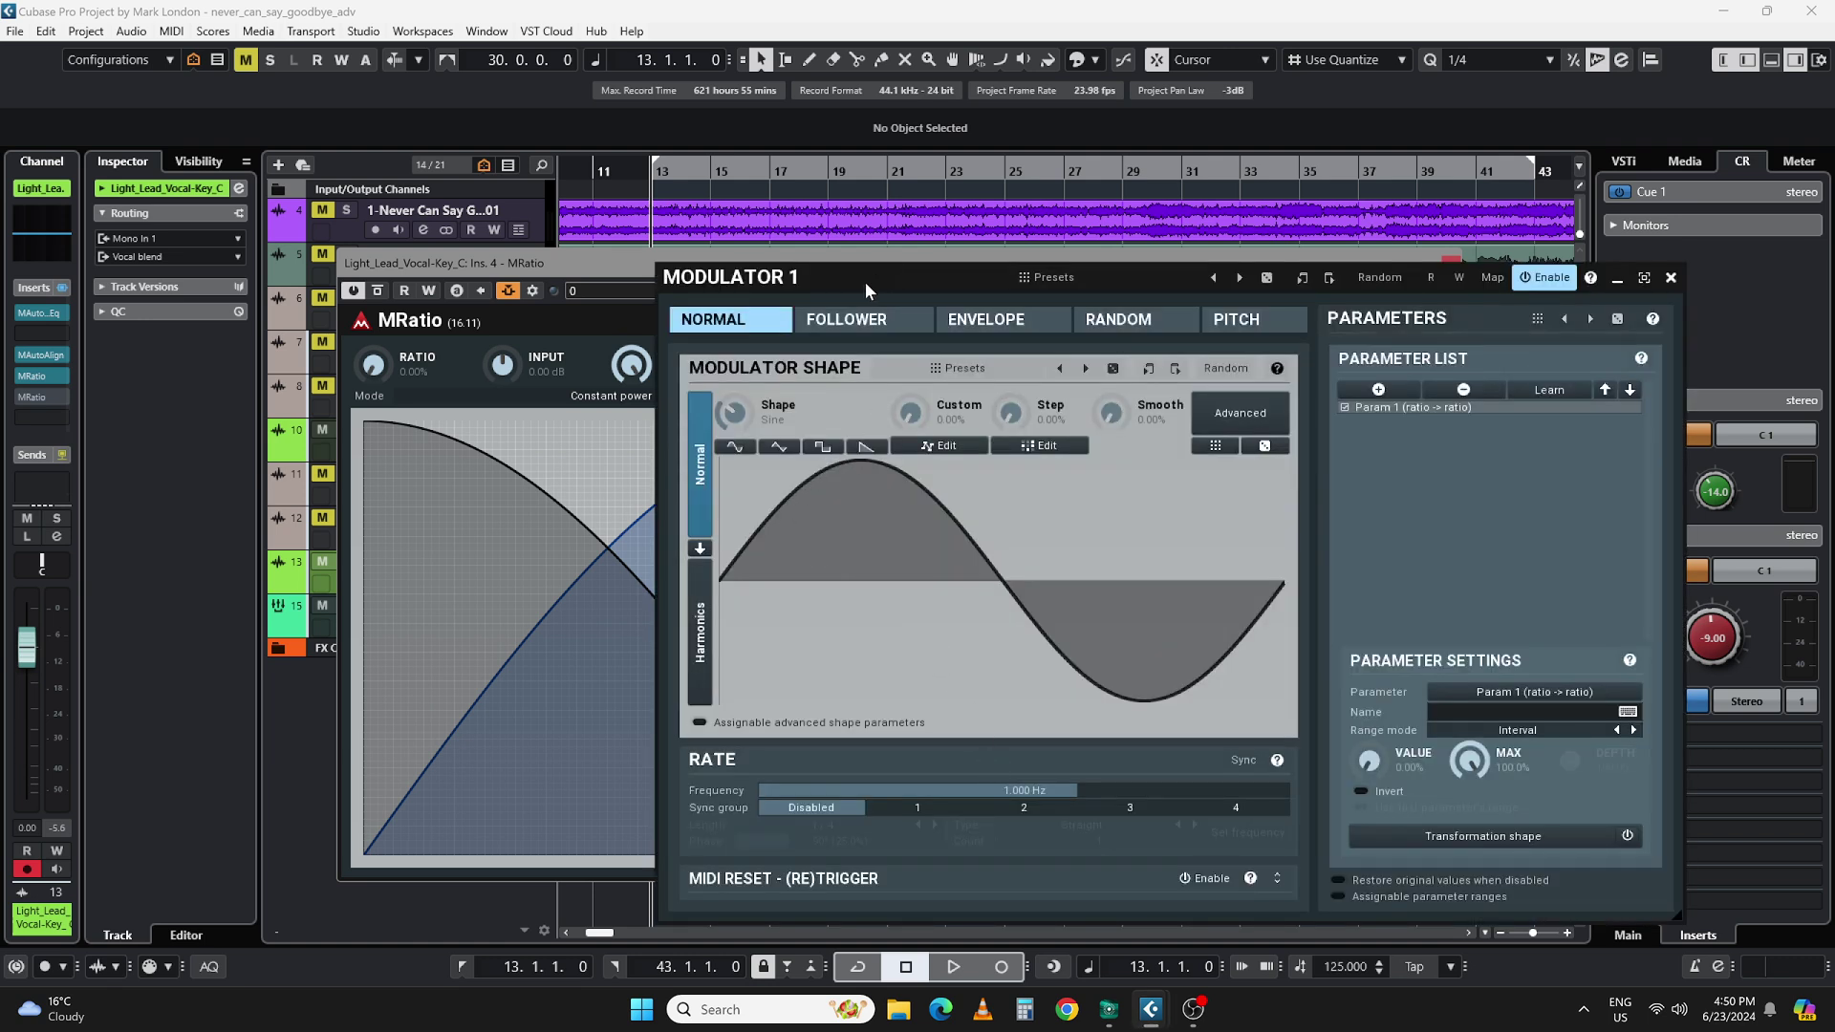
pyautogui.press('space')
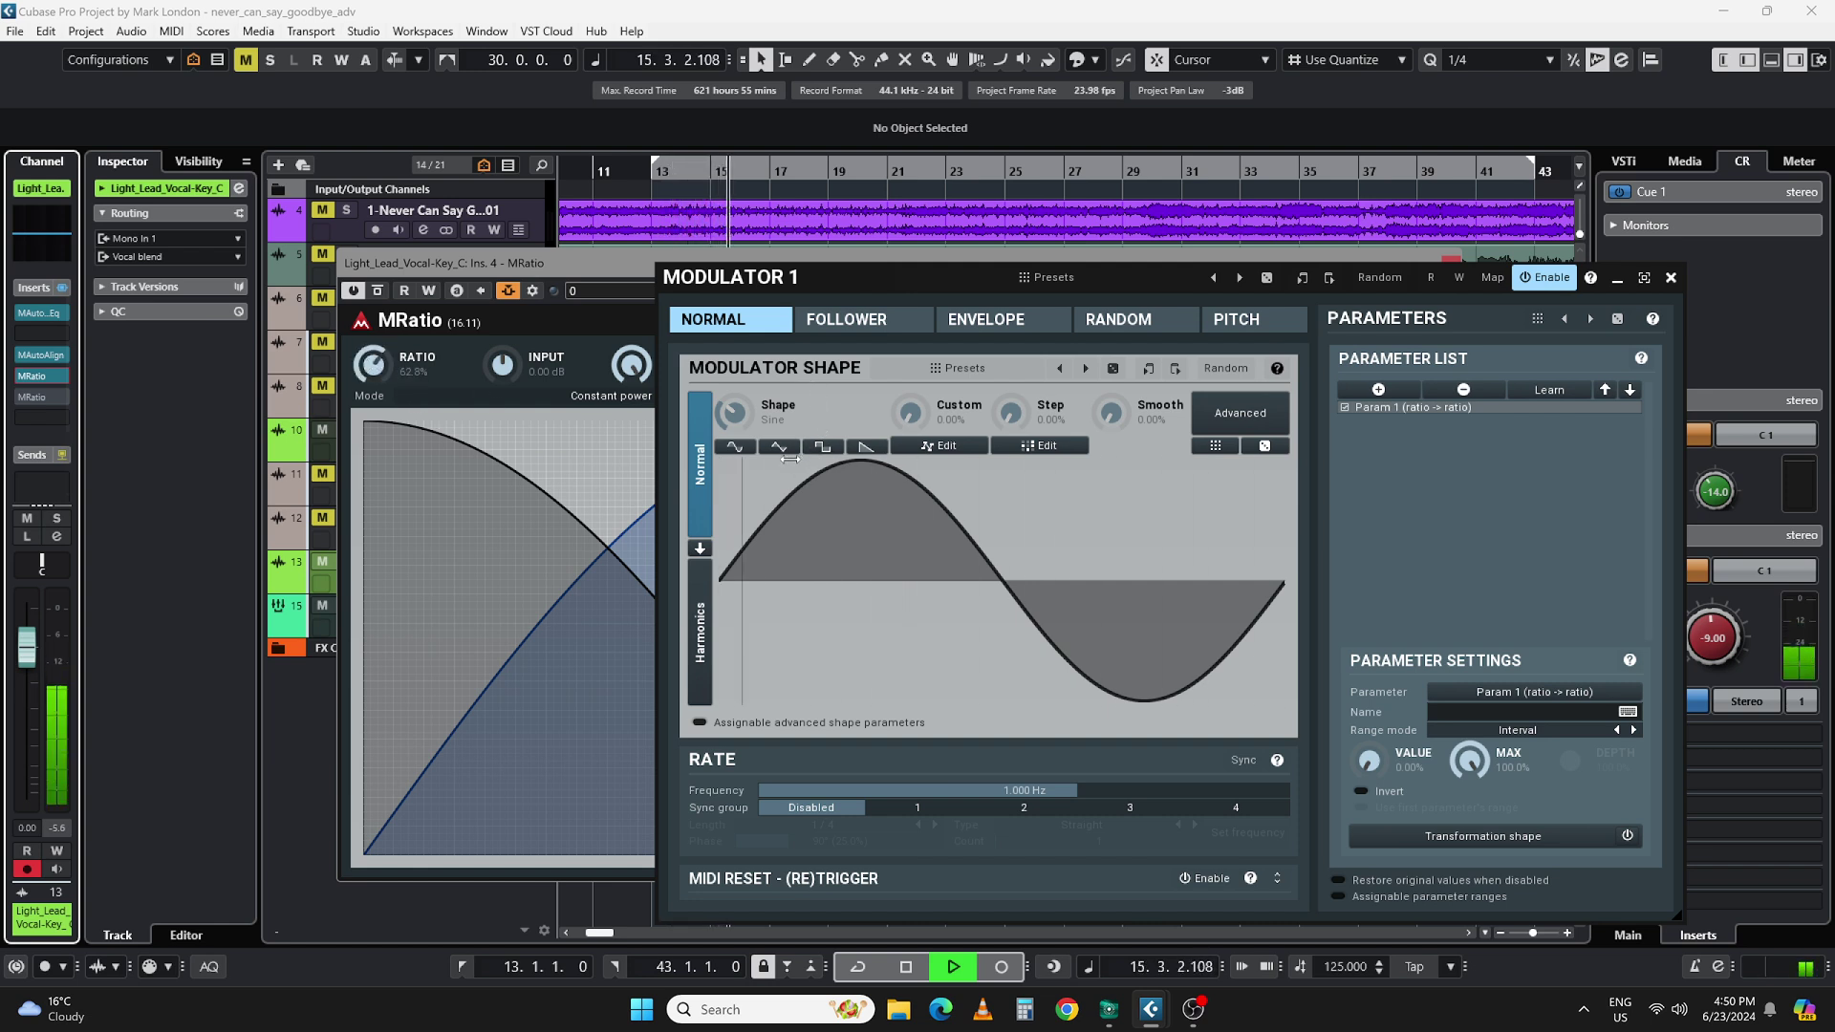
pyautogui.click(778, 448)
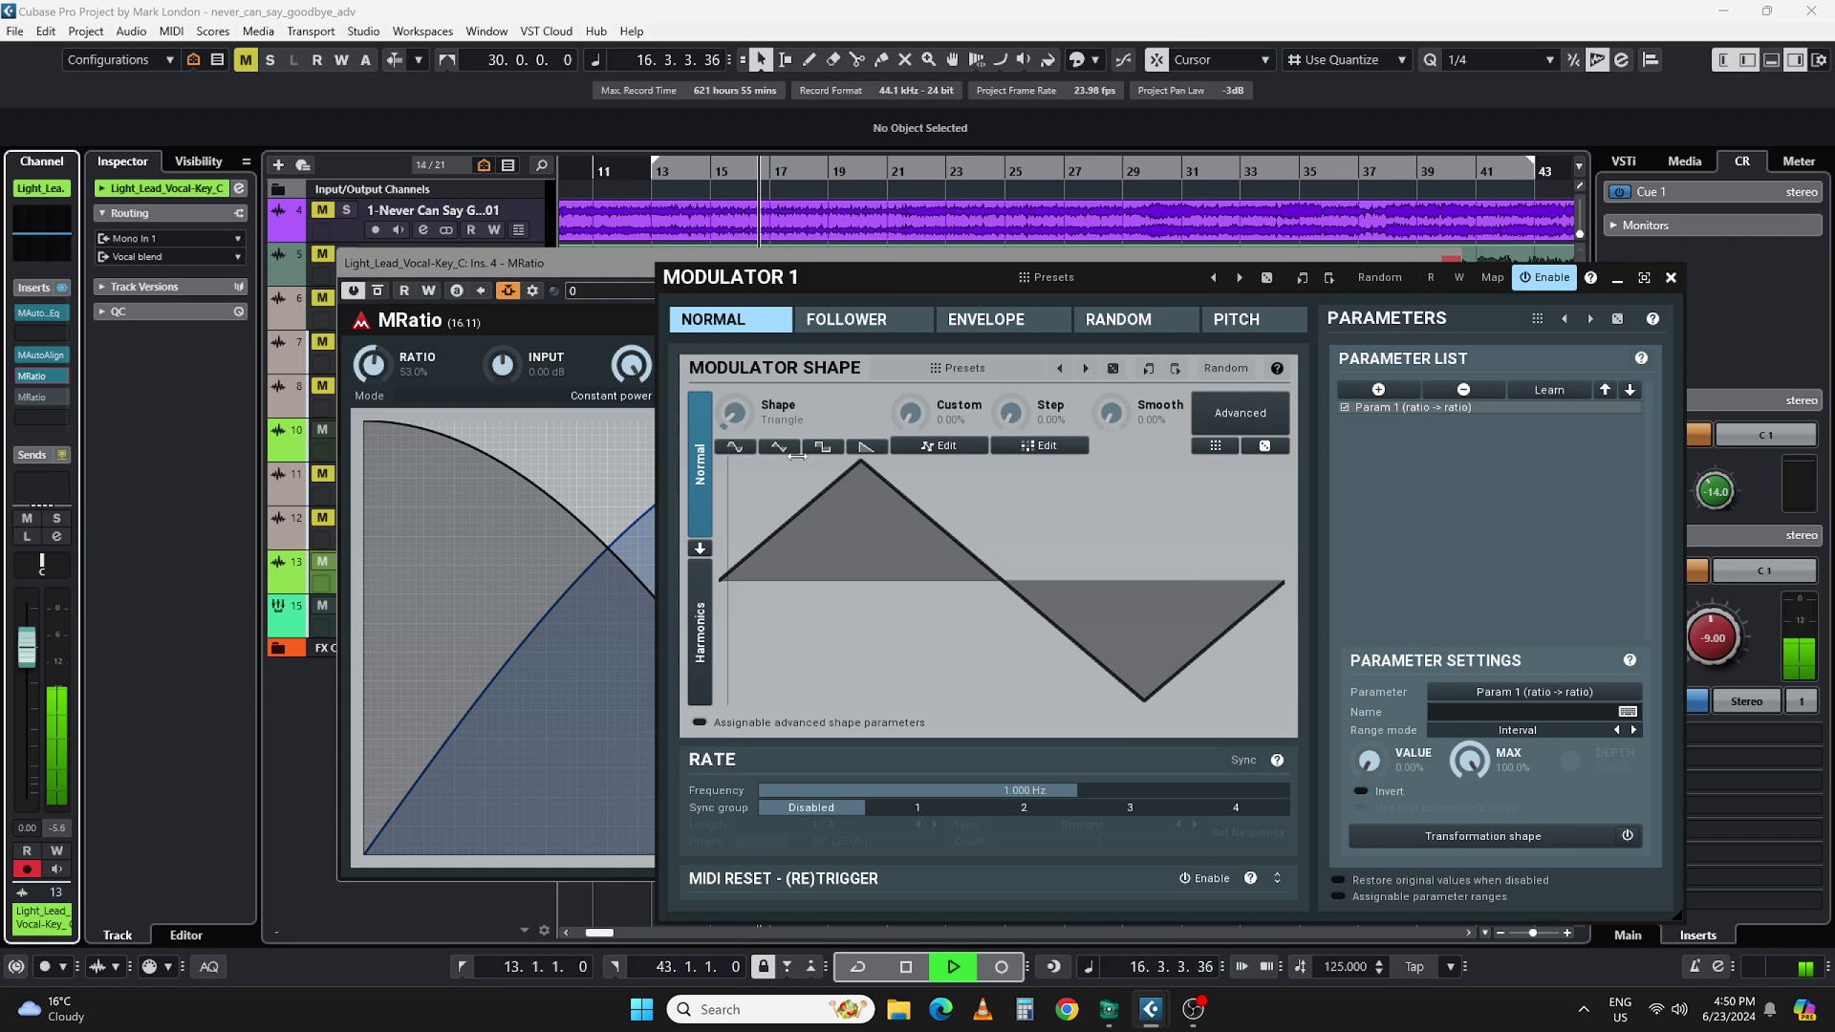
# Step: Try the Rectangle shape in Modulator 1, return it to Sine, and switch the modulator to Pitch mode
pyautogui.click(810, 447)
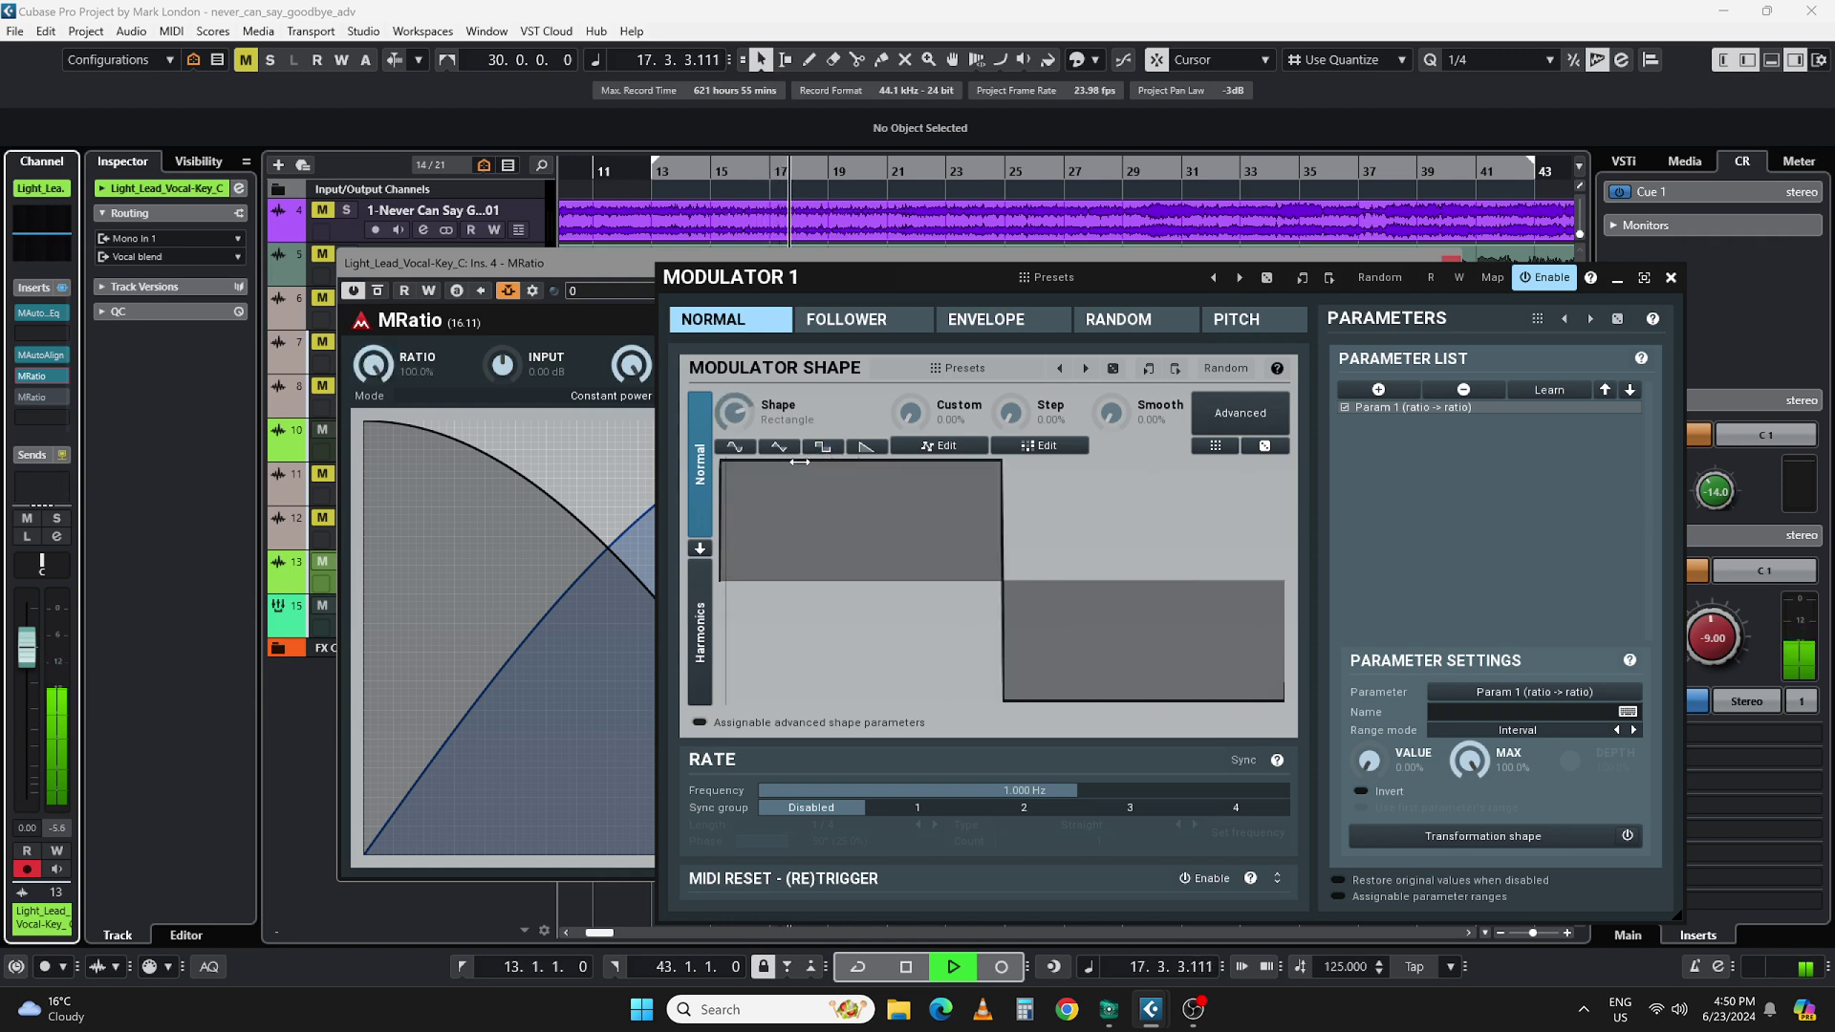
pyautogui.click(745, 451)
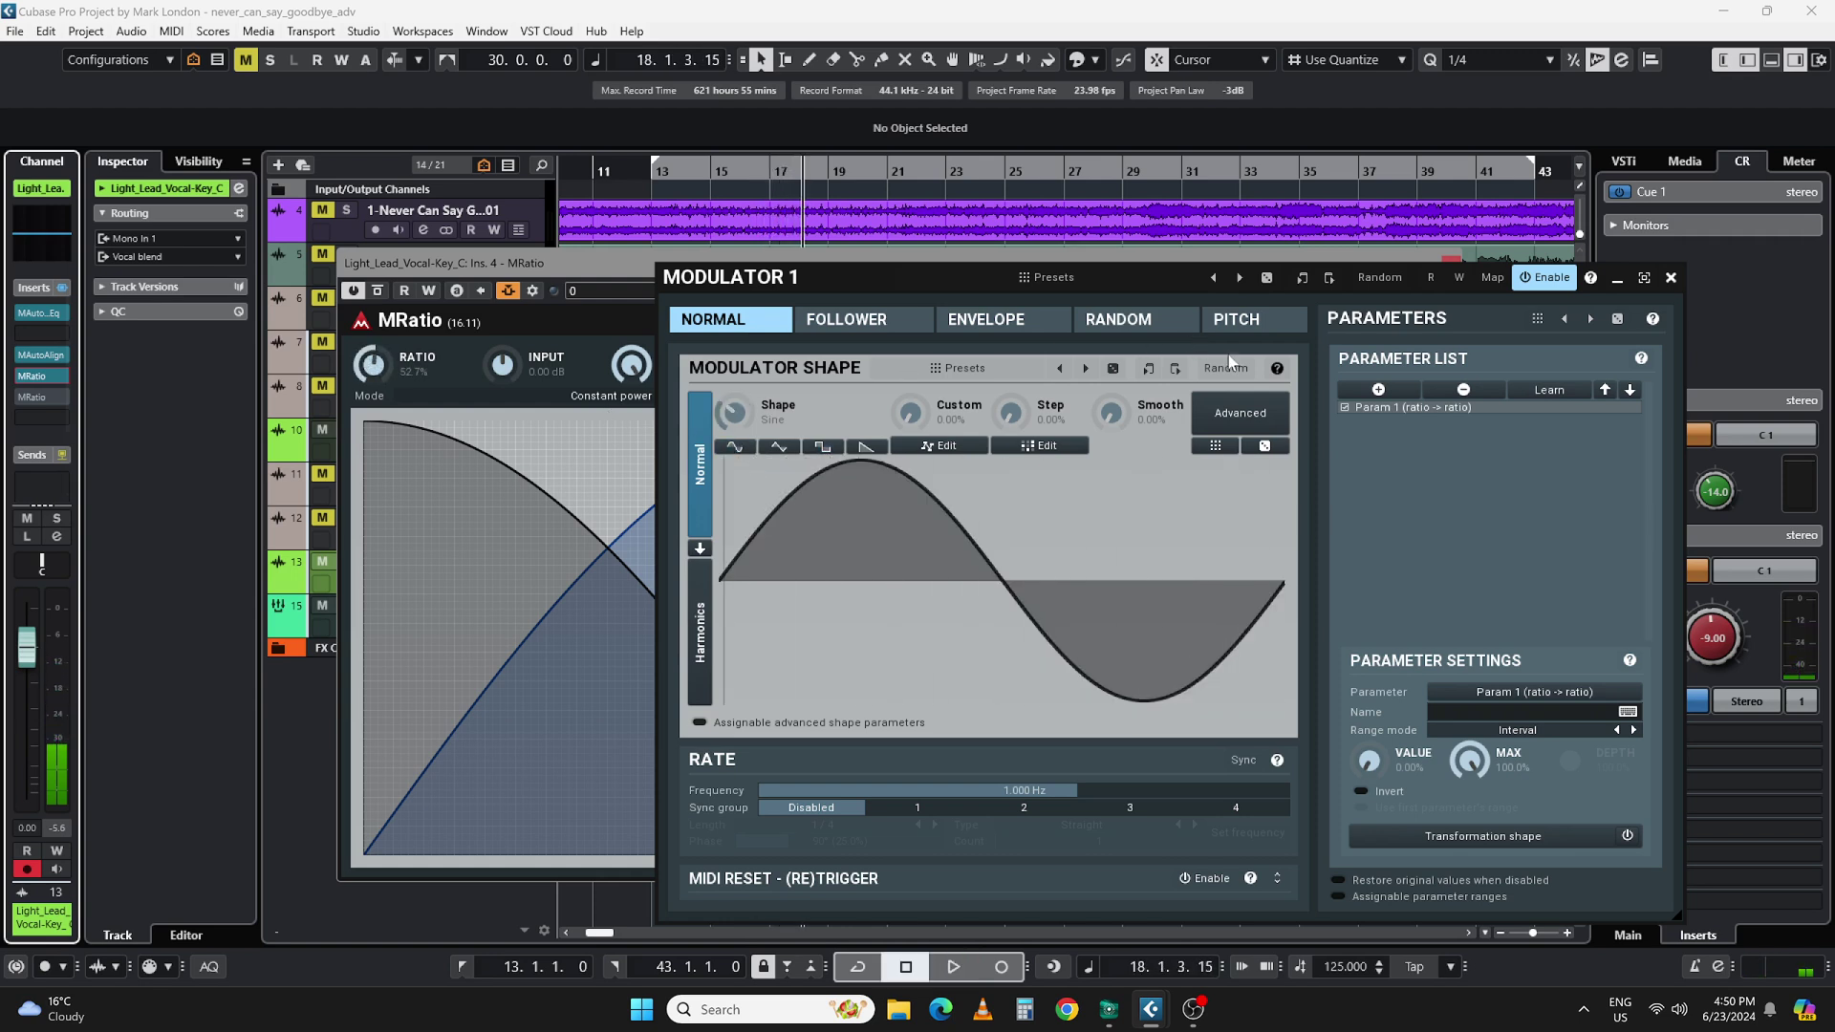
pyautogui.click(1237, 323)
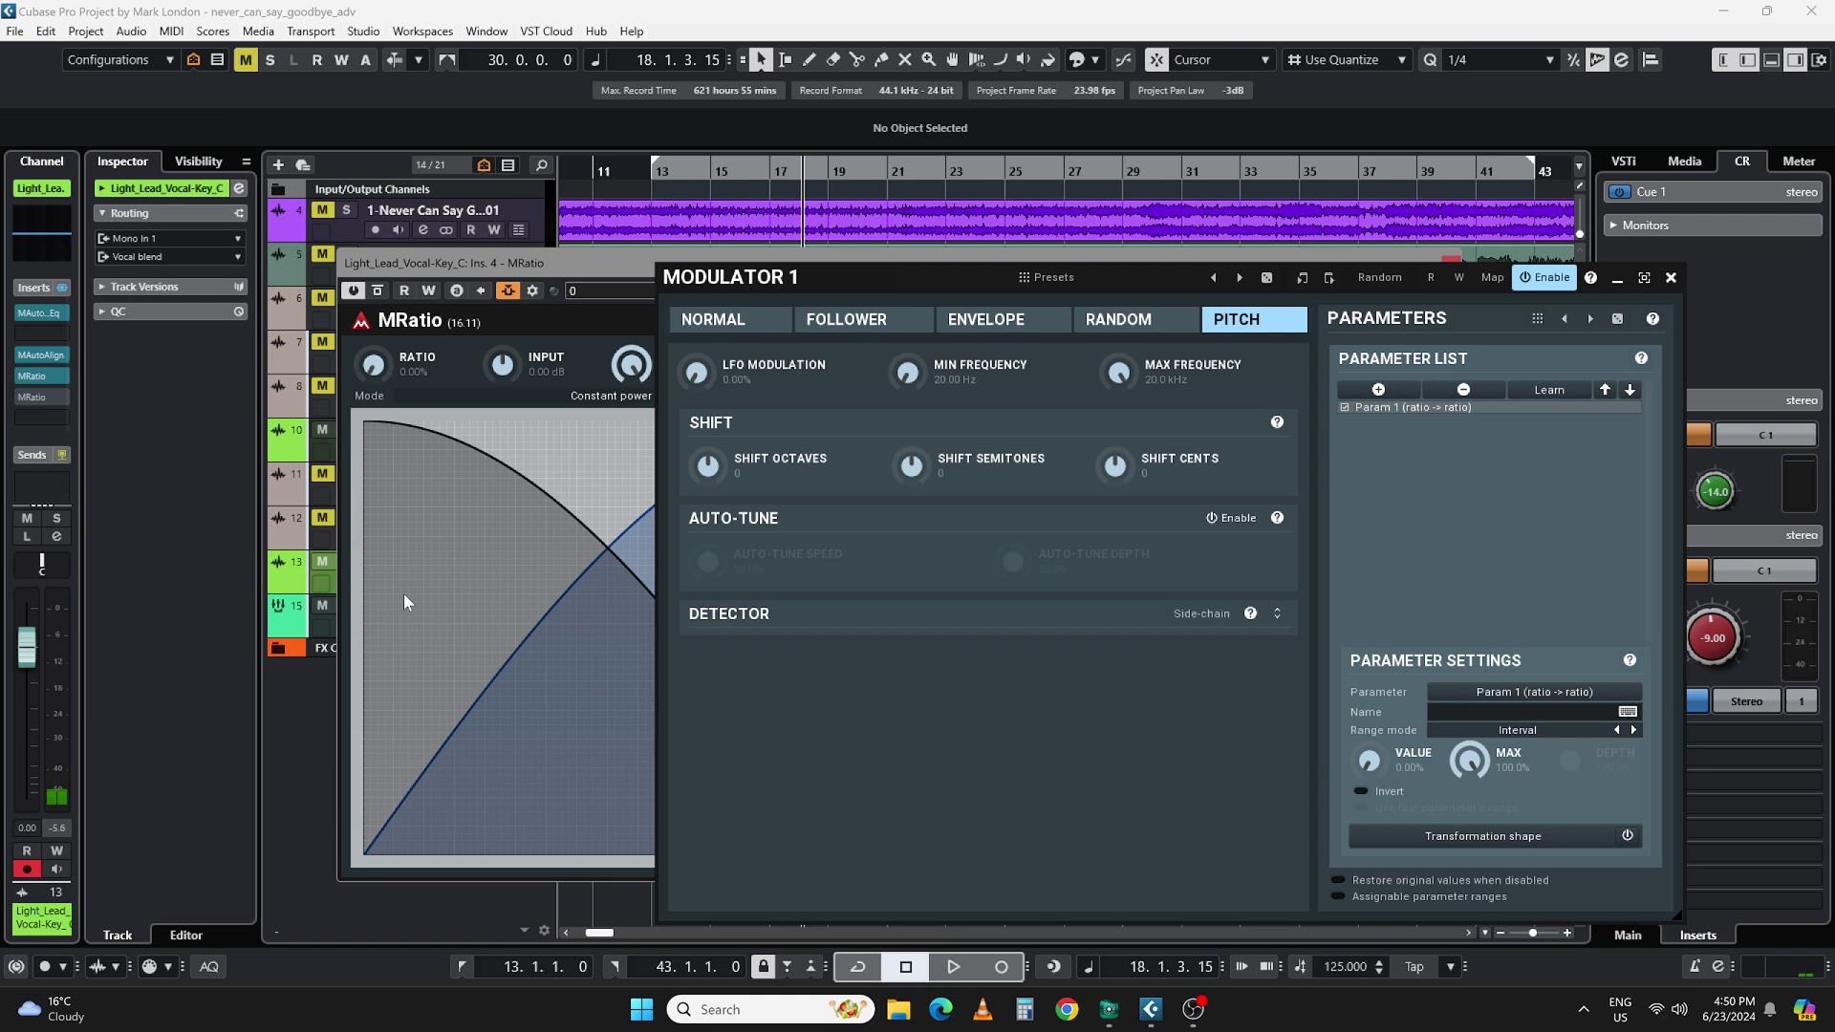
pyautogui.moveTo(702, 287); pyautogui.dragTo(250, 241)
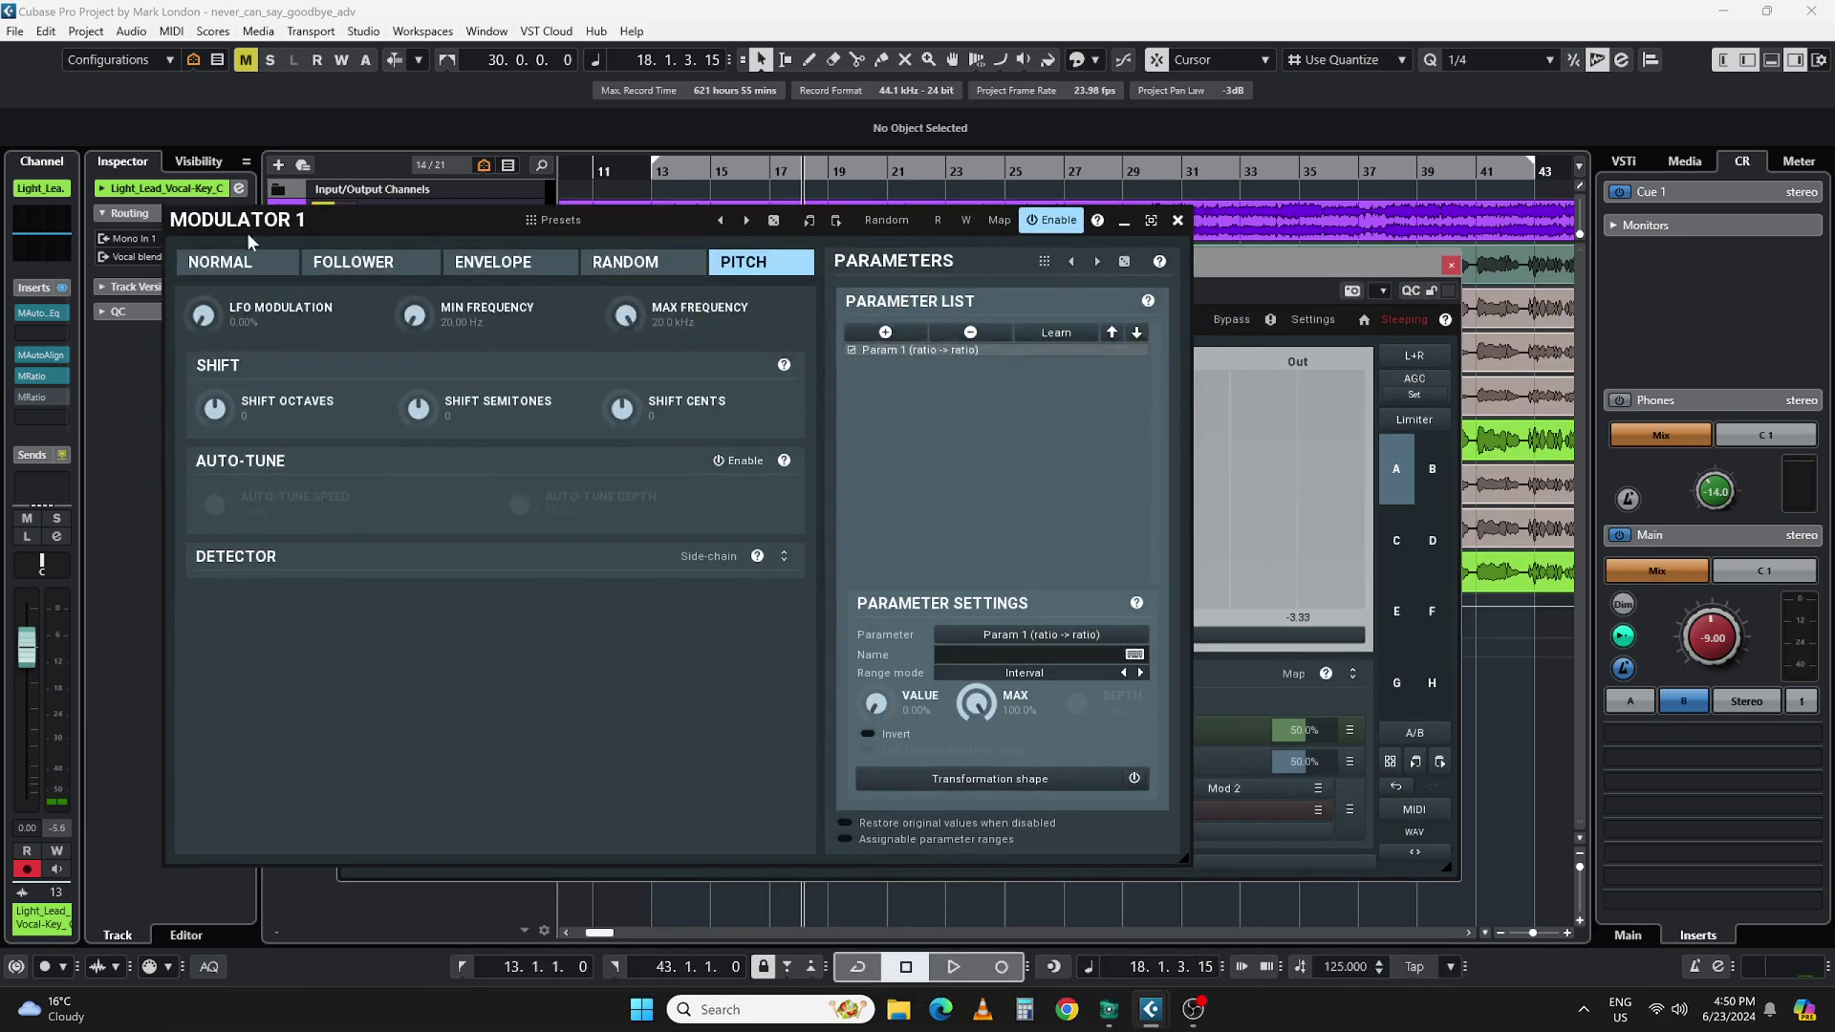
pyautogui.keyDown('ctrl'); pyautogui.click(1287, 731); pyautogui.keyUp('ctrl')
pyautogui.moveTo(311, 234); pyautogui.dragTo(711, 232)
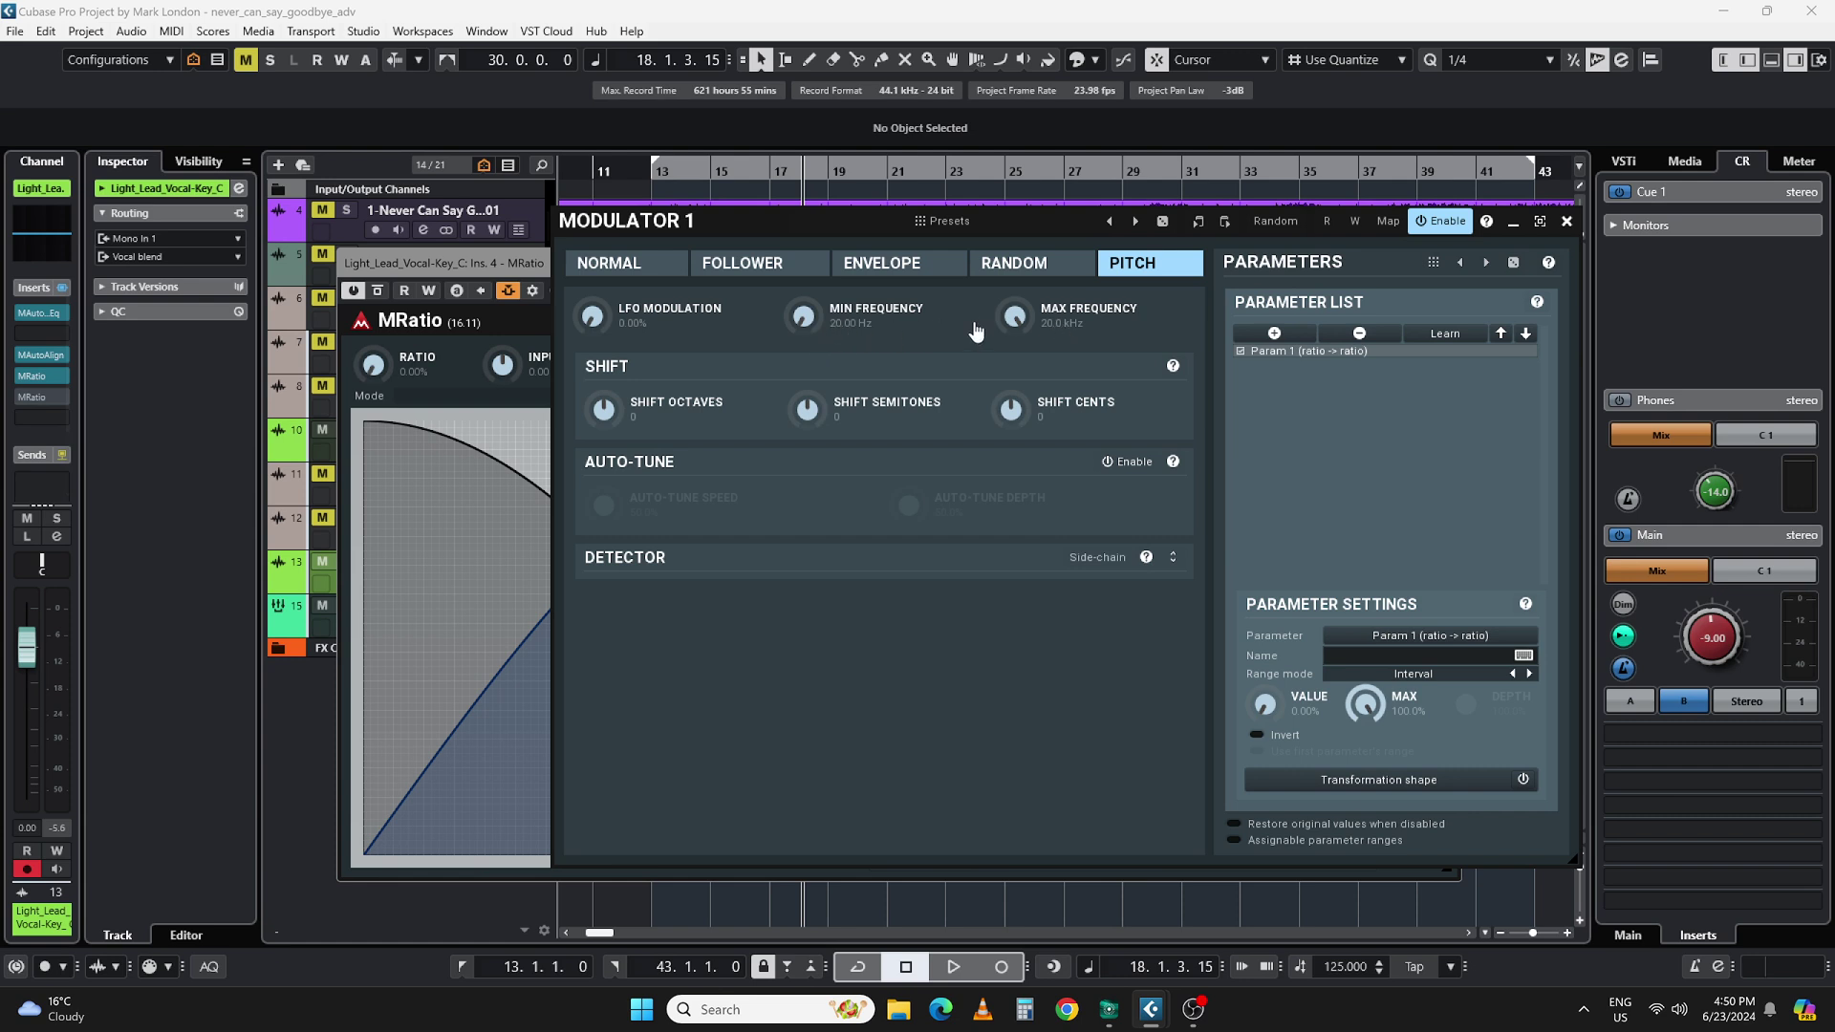
# Step: Set the pitch modulator's minimum frequency to 200 Hz and its maximum frequency to 1000 Hz
pyautogui.doubleClick(803, 316)
pyautogui.write('200')
pyautogui.click(826, 638)
pyautogui.doubleClick(1013, 319)
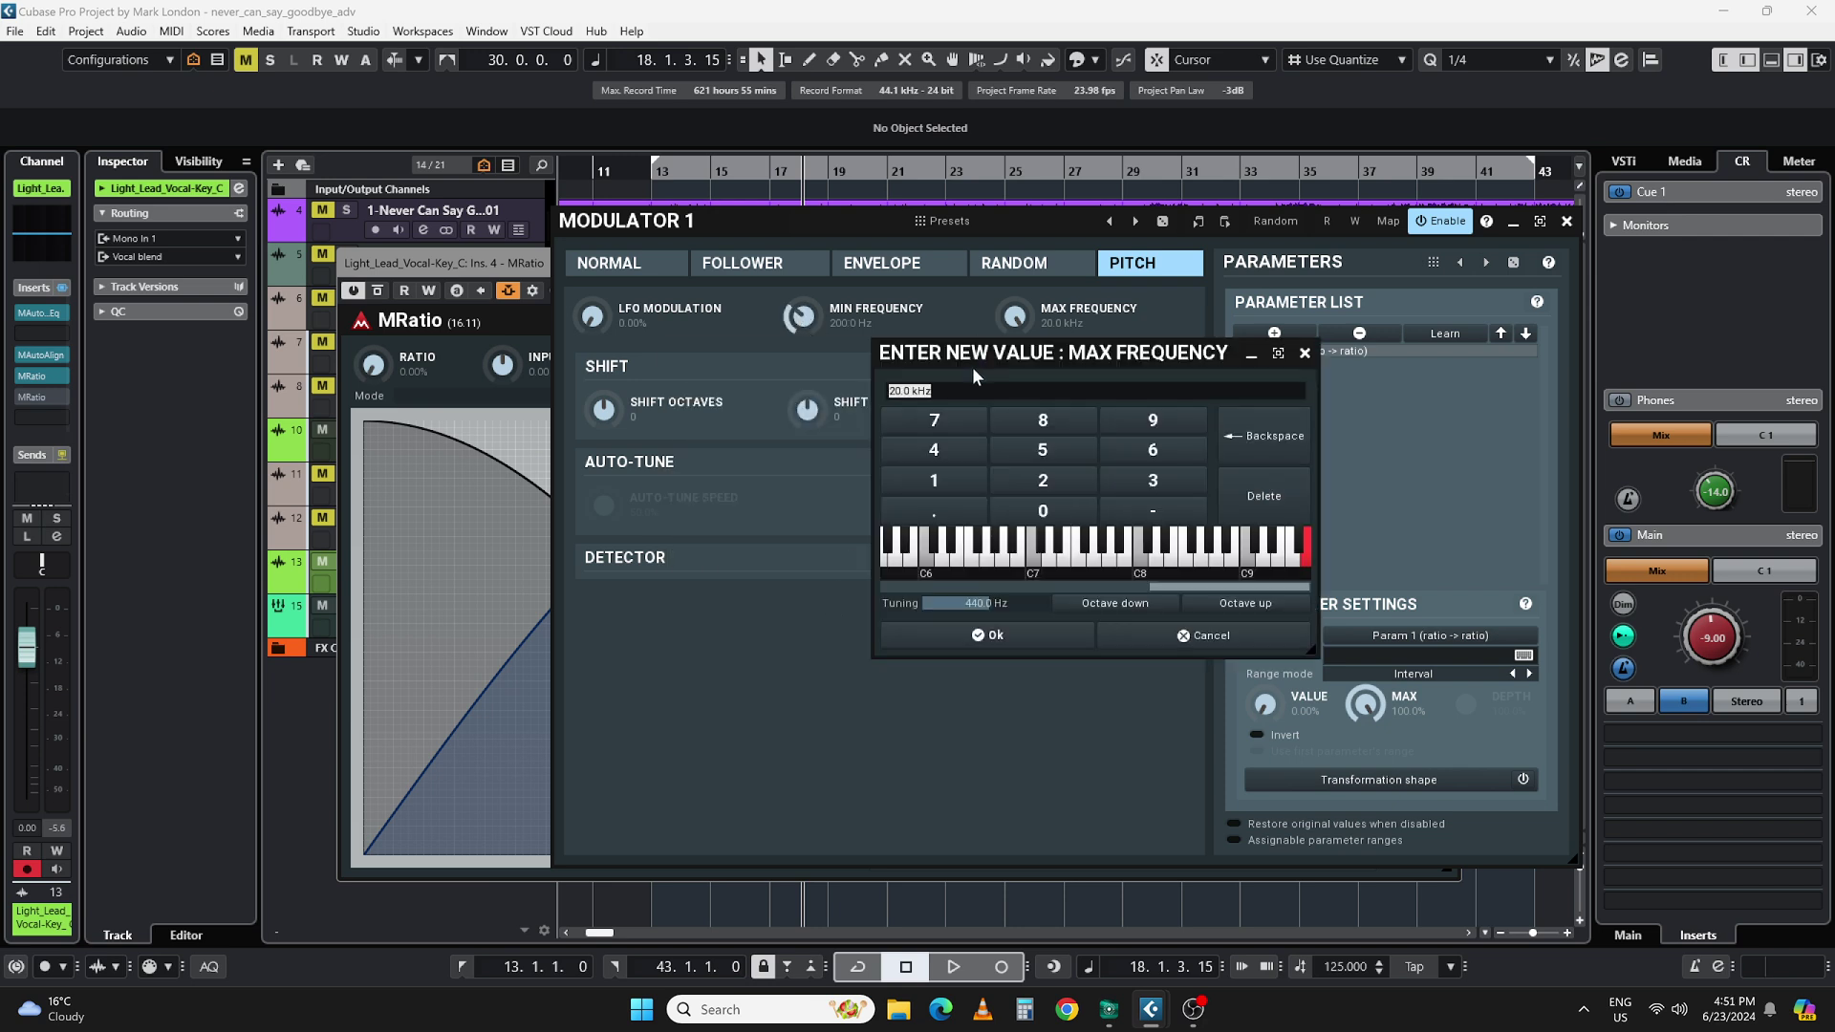
pyautogui.click(937, 489)
pyautogui.doubleClick(1047, 514)
pyautogui.click(1059, 524)
pyautogui.click(1038, 640)
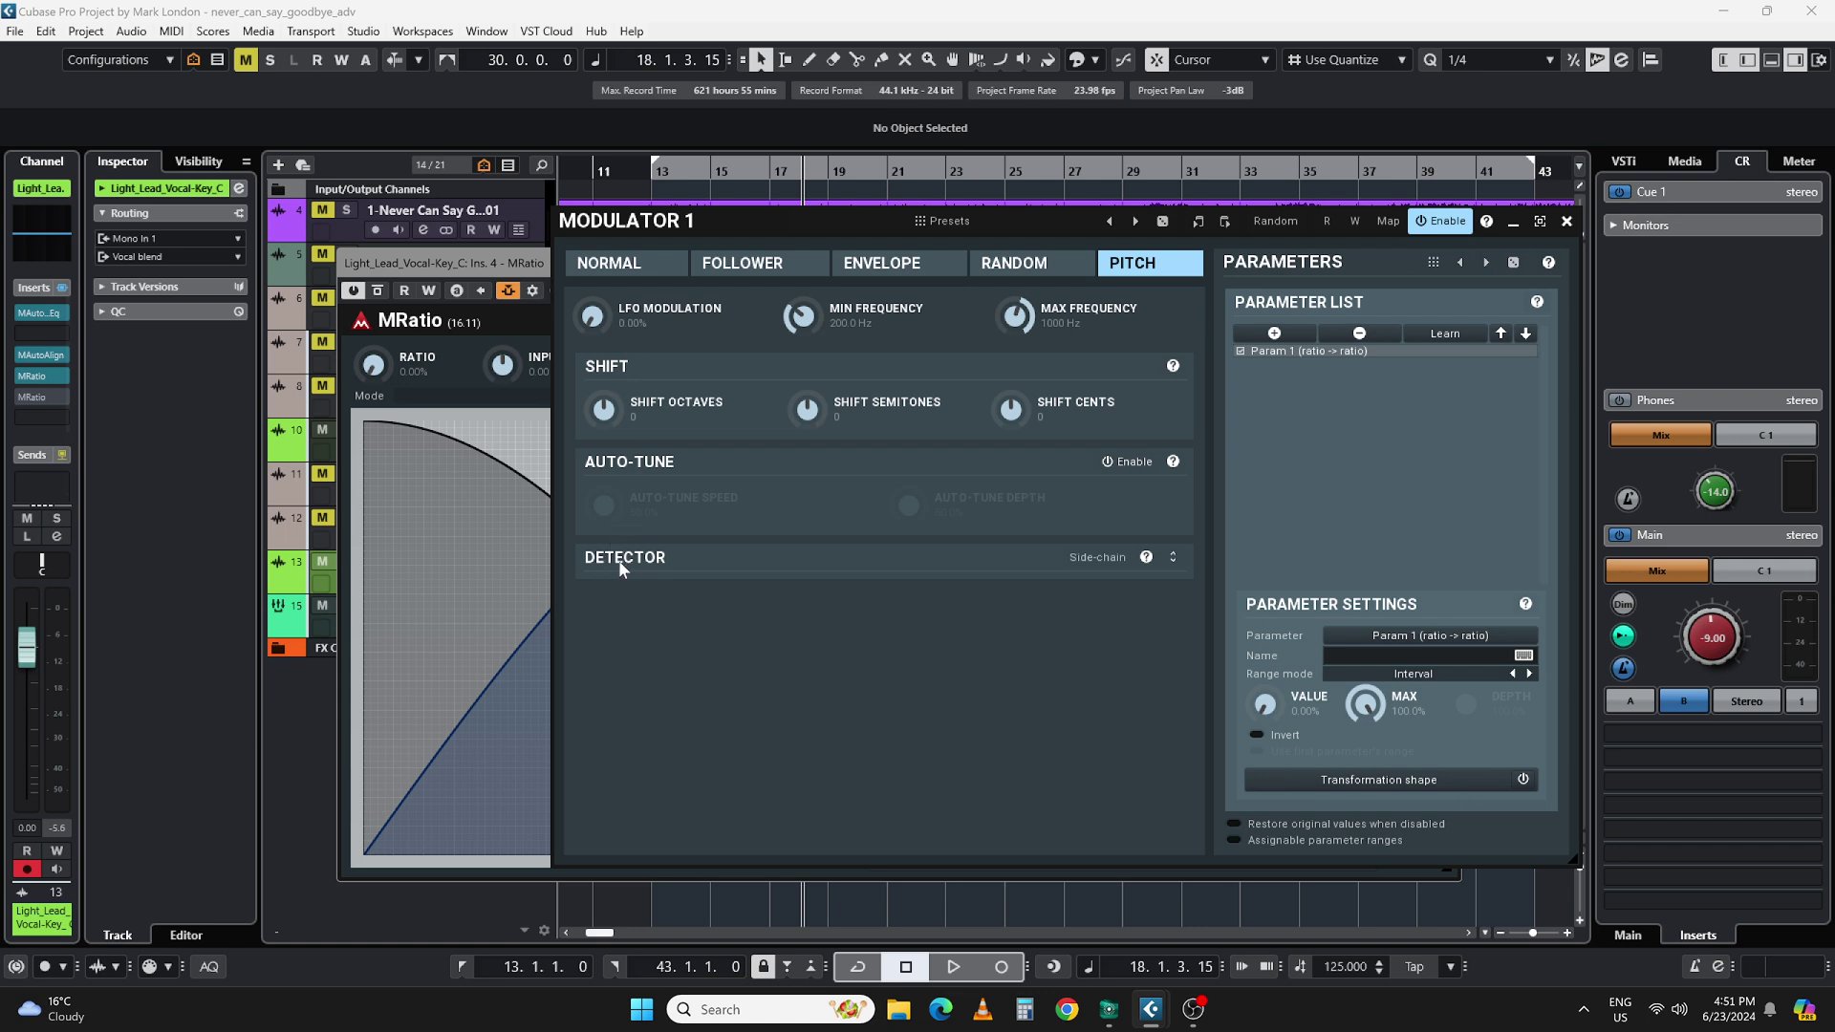
# Step: Expand the pitch Detector settings and set the recognized range to a minimum of 200 Hz and a maximum of 1500 Hz
pyautogui.click(1173, 557)
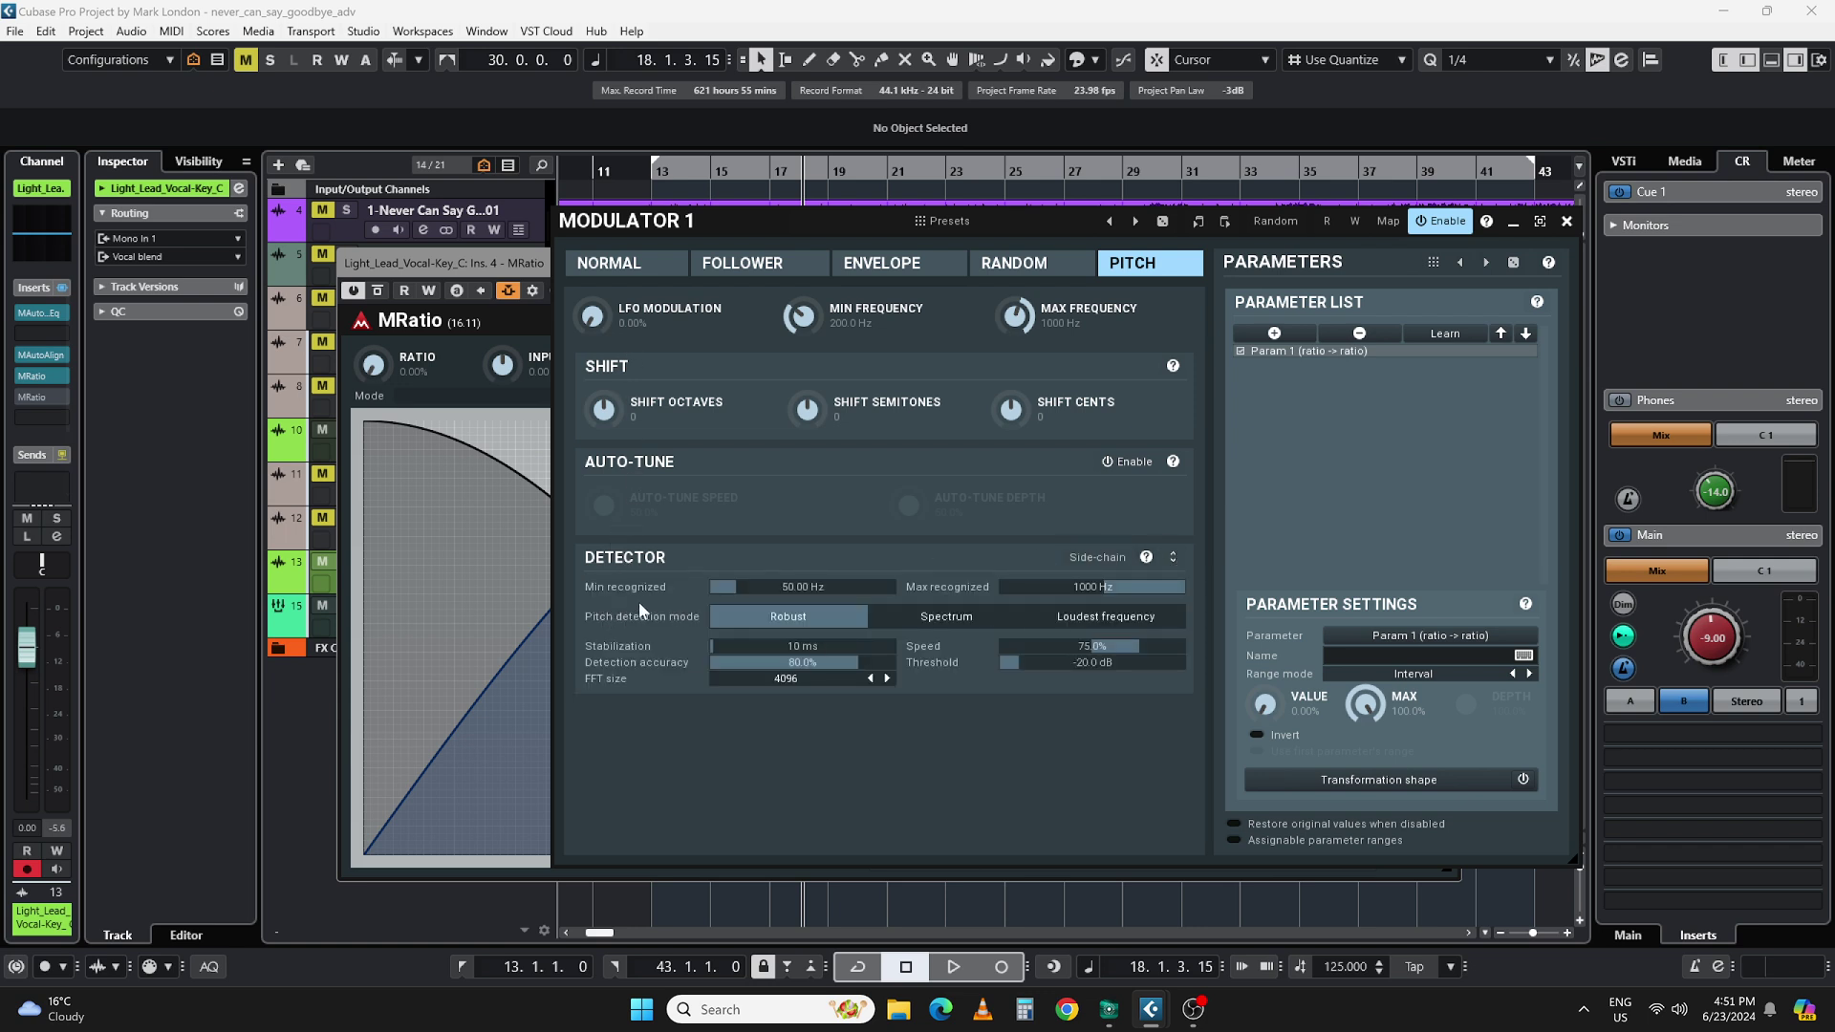
pyautogui.doubleClick(759, 586)
pyautogui.click(770, 733)
pyautogui.click(766, 772)
pyautogui.click(767, 772)
pyautogui.click(753, 908)
pyautogui.doubleClick(1085, 586)
pyautogui.click(928, 736)
pyautogui.click(1041, 707)
pyautogui.click(1029, 774)
pyautogui.click(1029, 774)
pyautogui.click(1017, 896)
# Step: Set the detector's stabilization to 100 ms and its detection accuracy to 50%
pyautogui.doubleClick(807, 647)
pyautogui.click(737, 725)
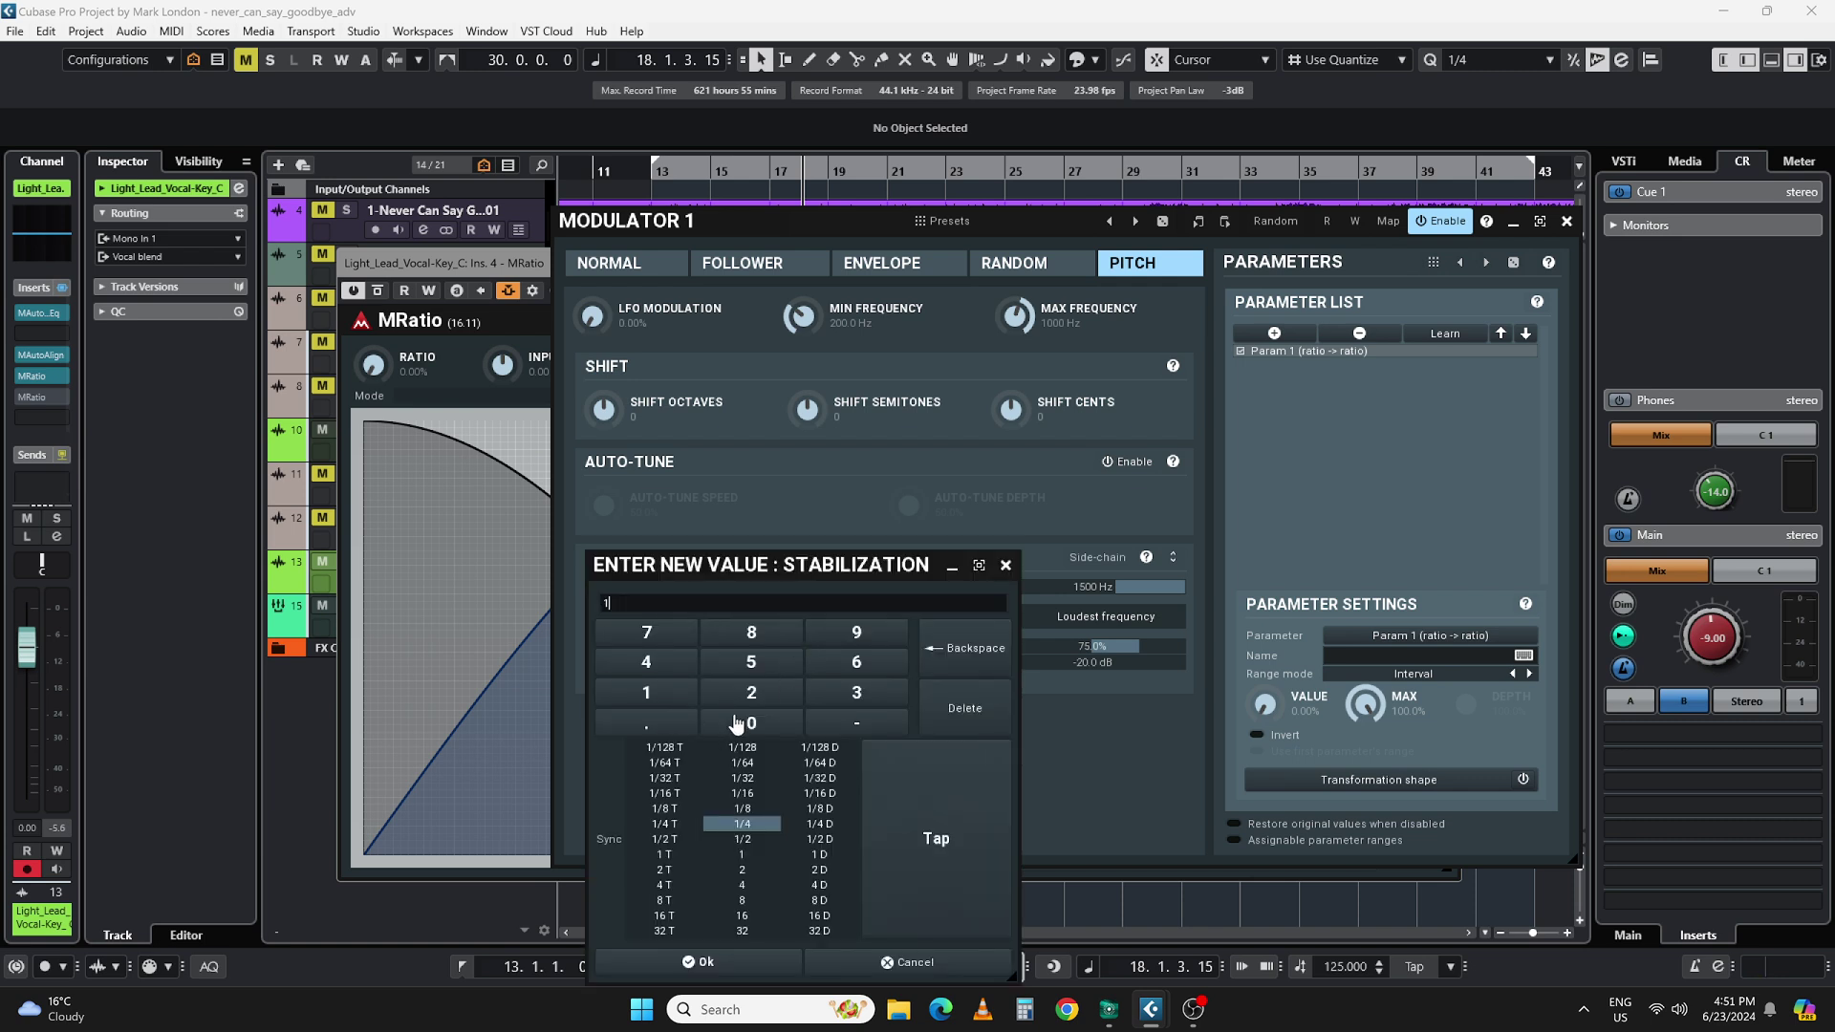
pyautogui.click(735, 963)
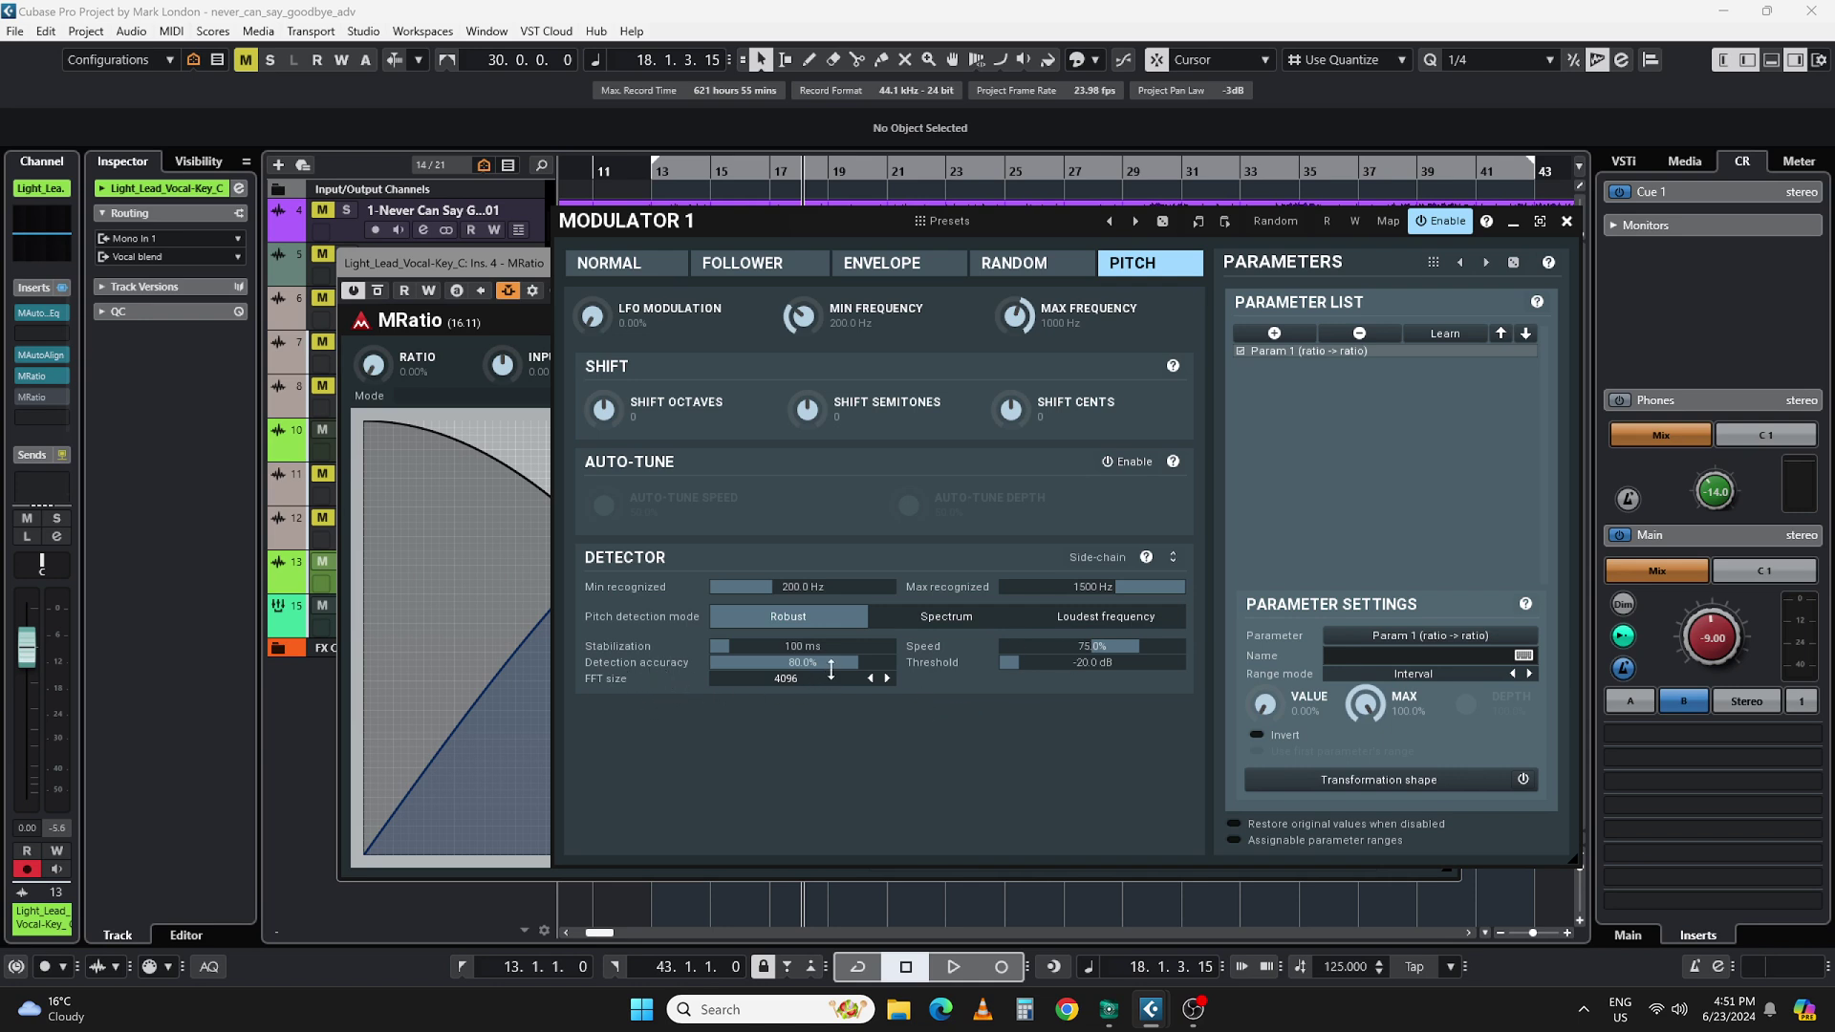
pyautogui.moveTo(845, 662); pyautogui.dragTo(837, 718)
pyautogui.doubleClick(820, 666)
pyautogui.click(774, 784)
pyautogui.click(772, 843)
pyautogui.click(770, 882)
# Step: Arrange the MRatio and Modulator 1 windows side by side and play from bar 13 to watch pitch drive the ratio
pyautogui.press('KP_1')
pyautogui.moveTo(477, 274); pyautogui.dragTo(222, 279)
pyautogui.moveTo(797, 208); pyautogui.dragTo(918, 274)
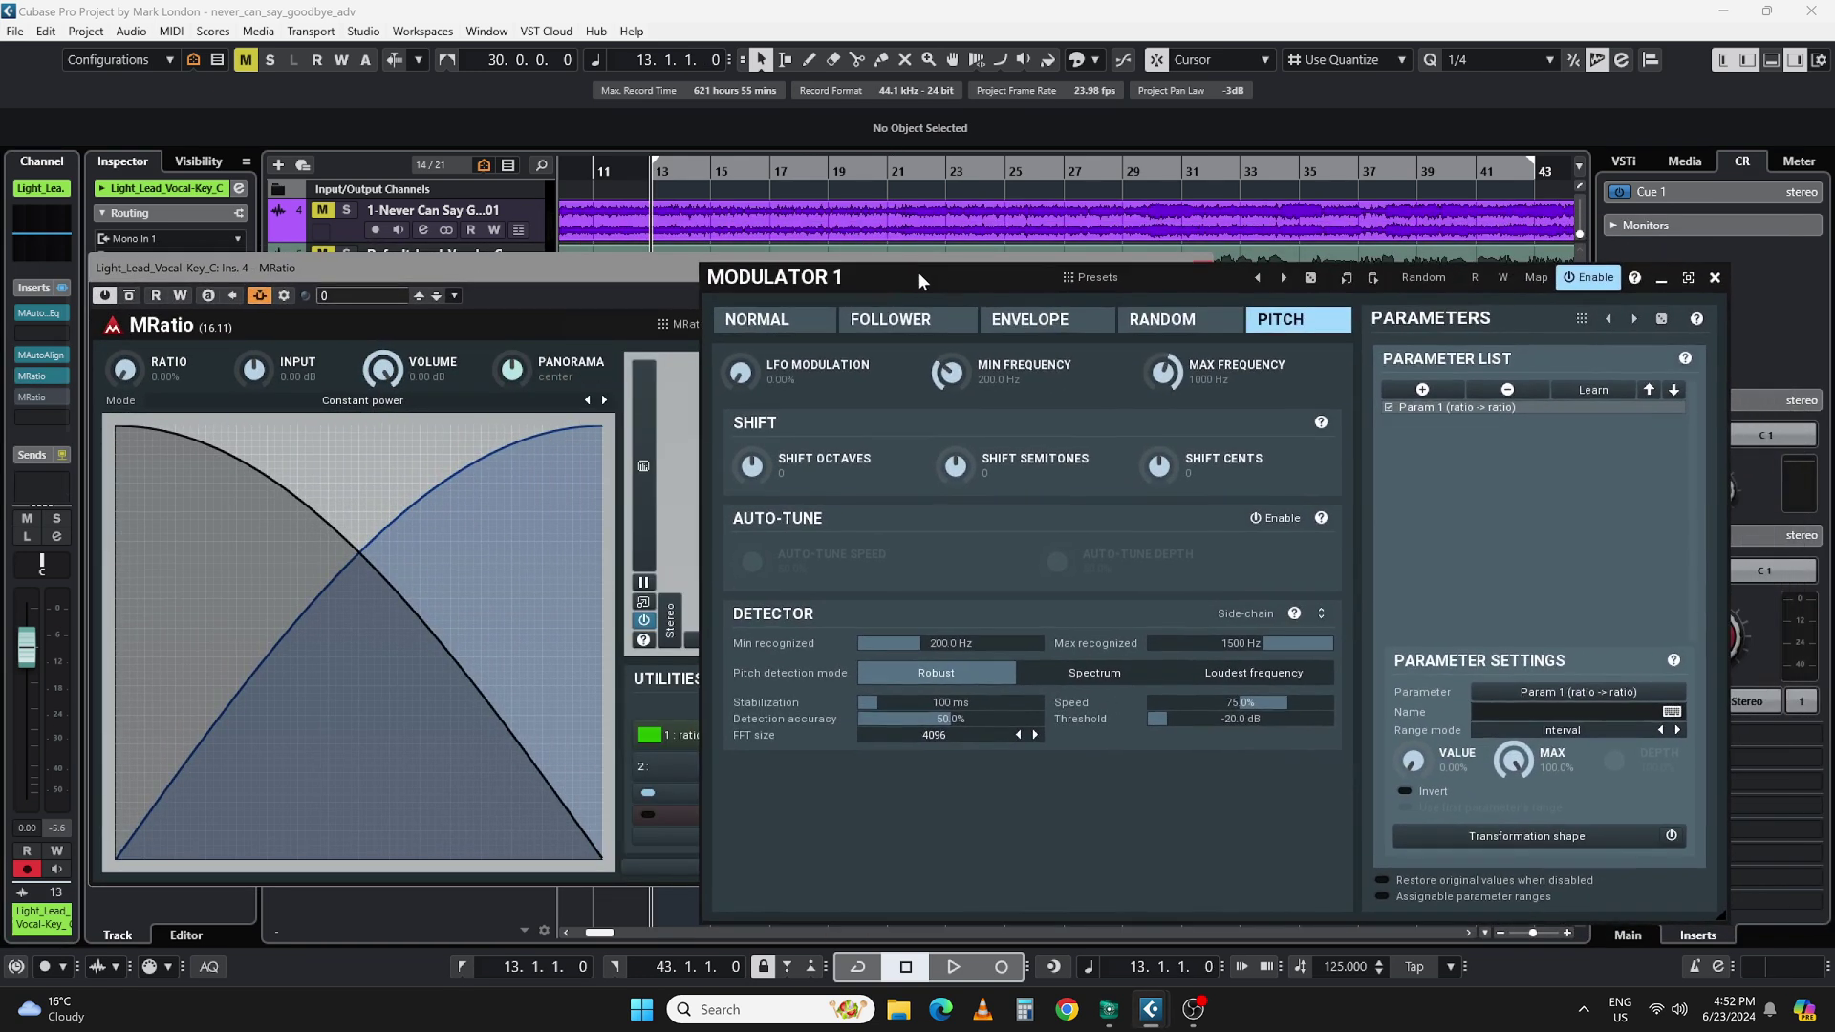
pyautogui.press('space')
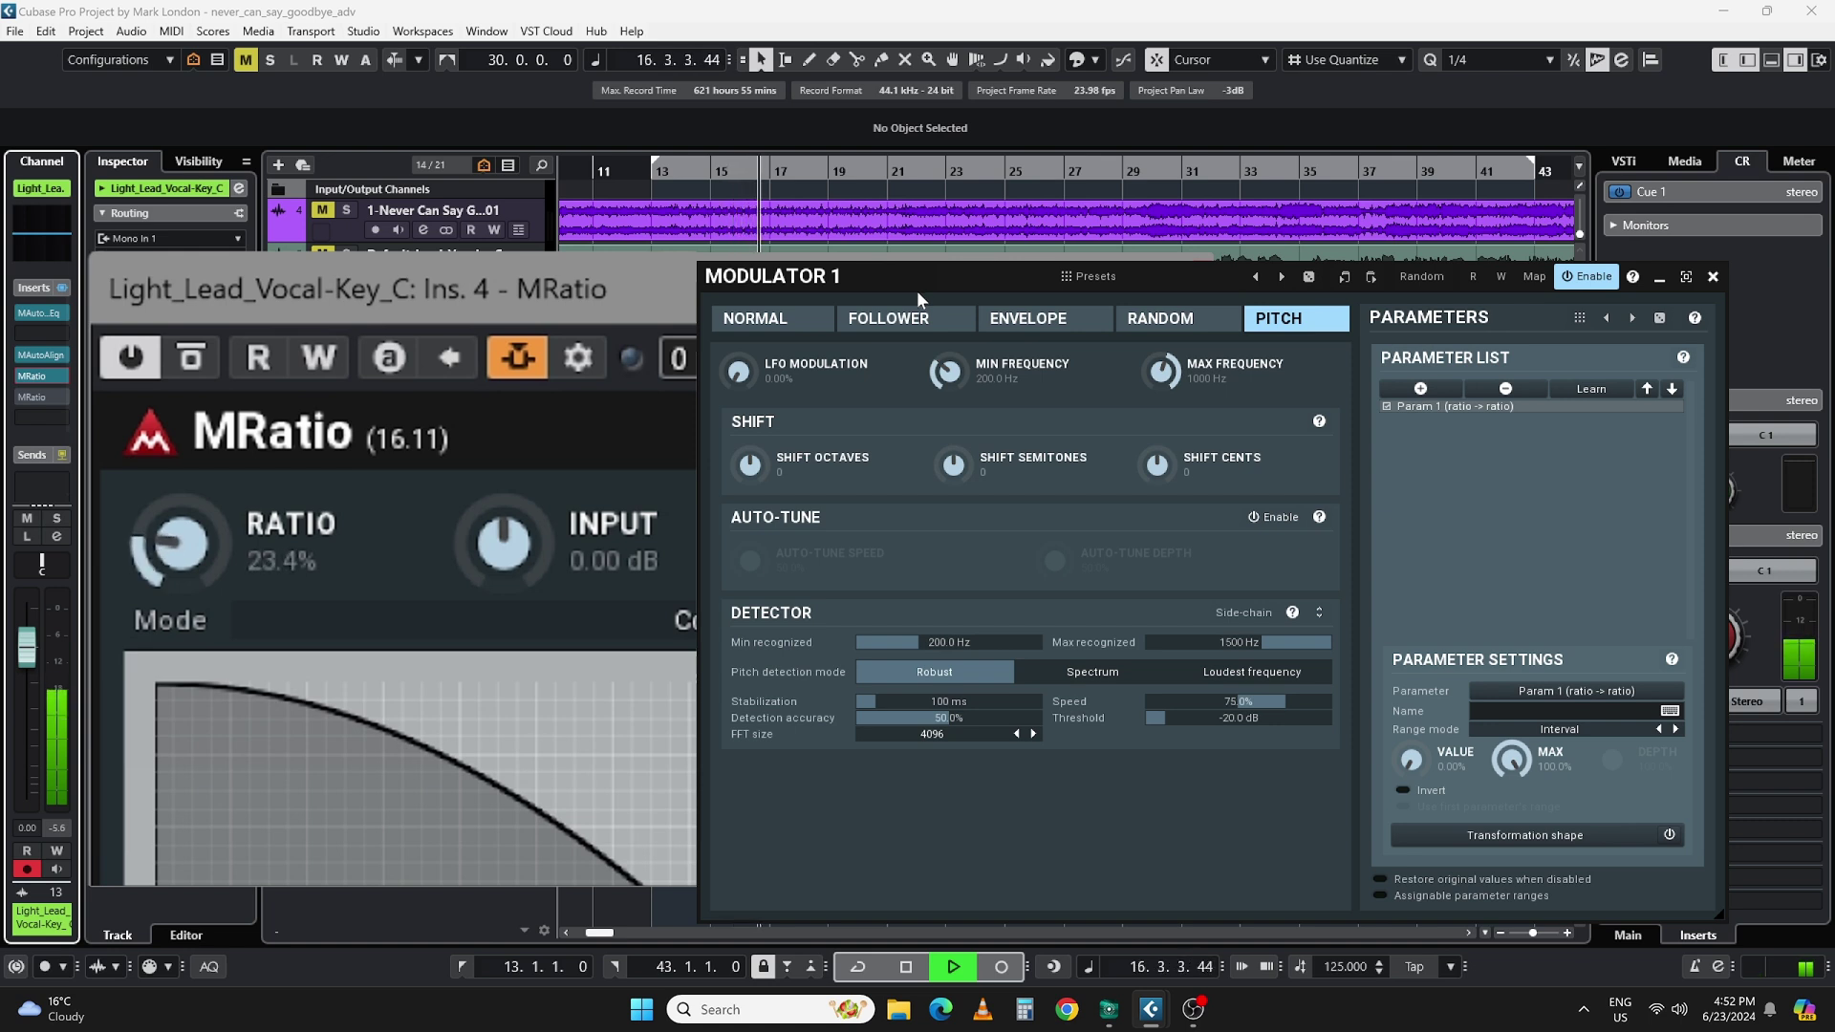
pyautogui.press('space')
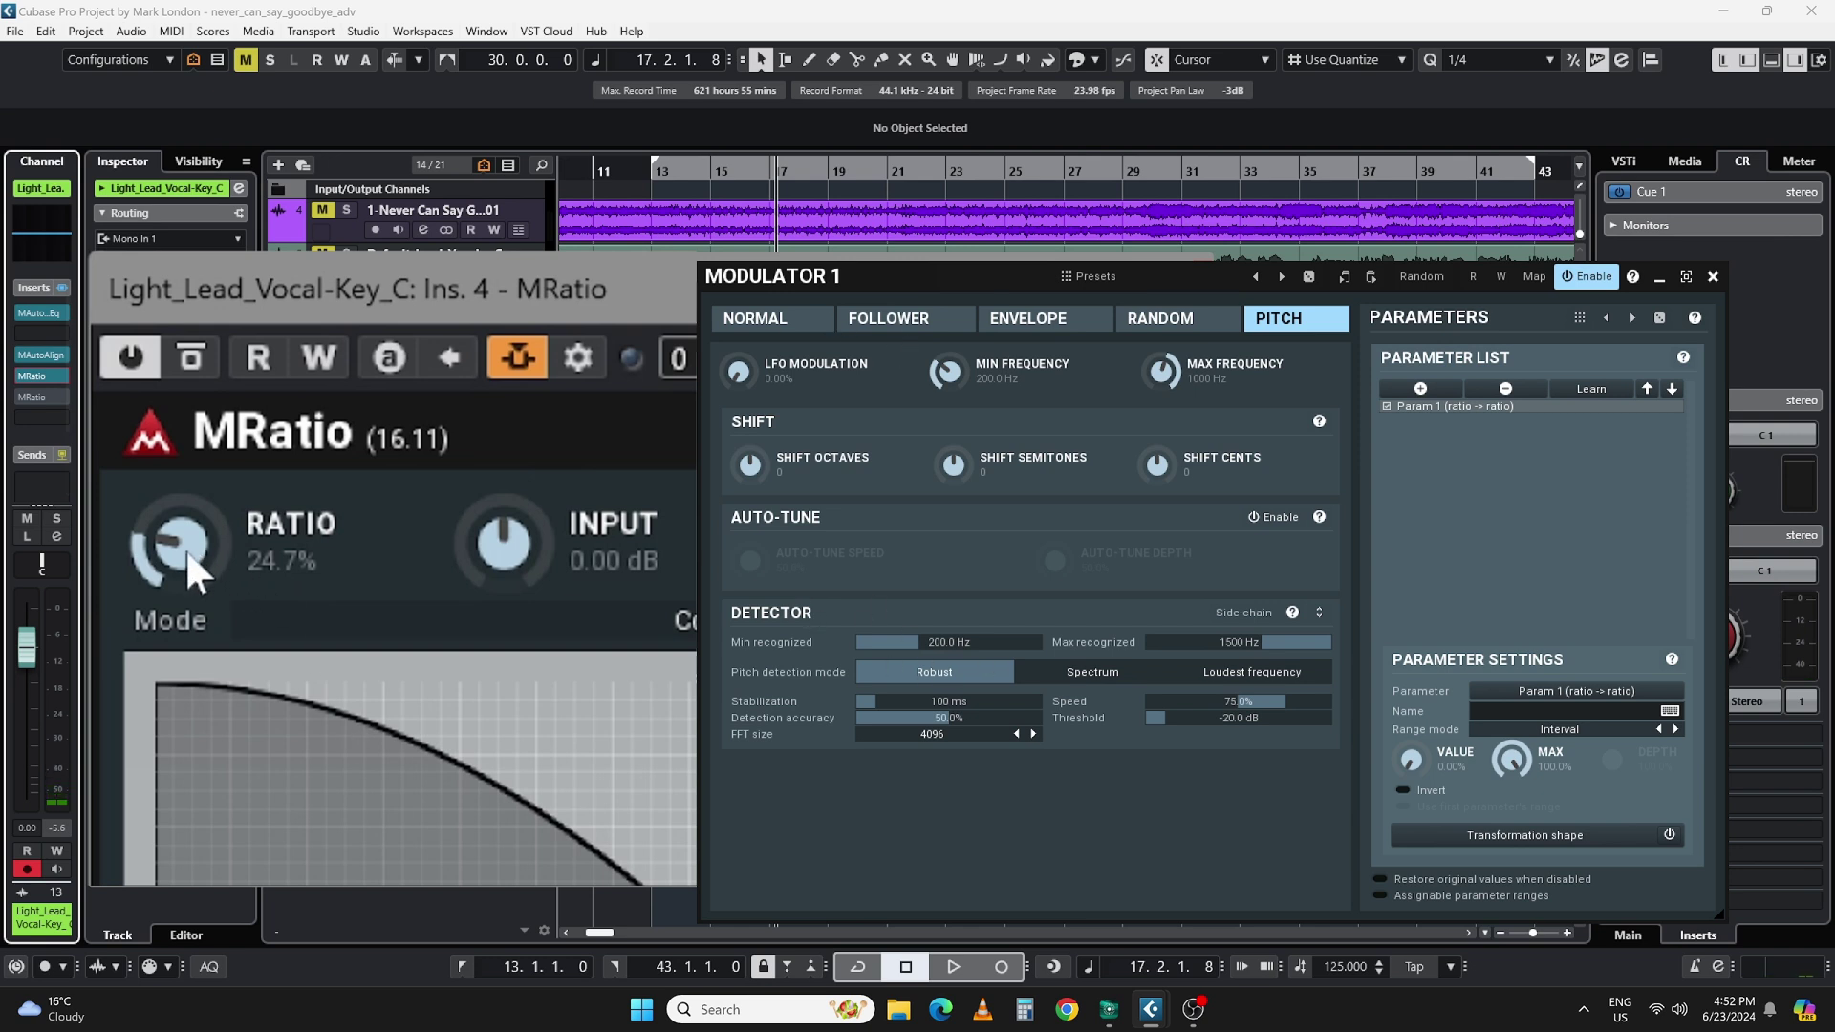
# Step: Replay the vocals from bar 13 and raise Modulator 1's minimum frequency to 340 Hz
pyautogui.press('KP_1')
pyautogui.press('space')
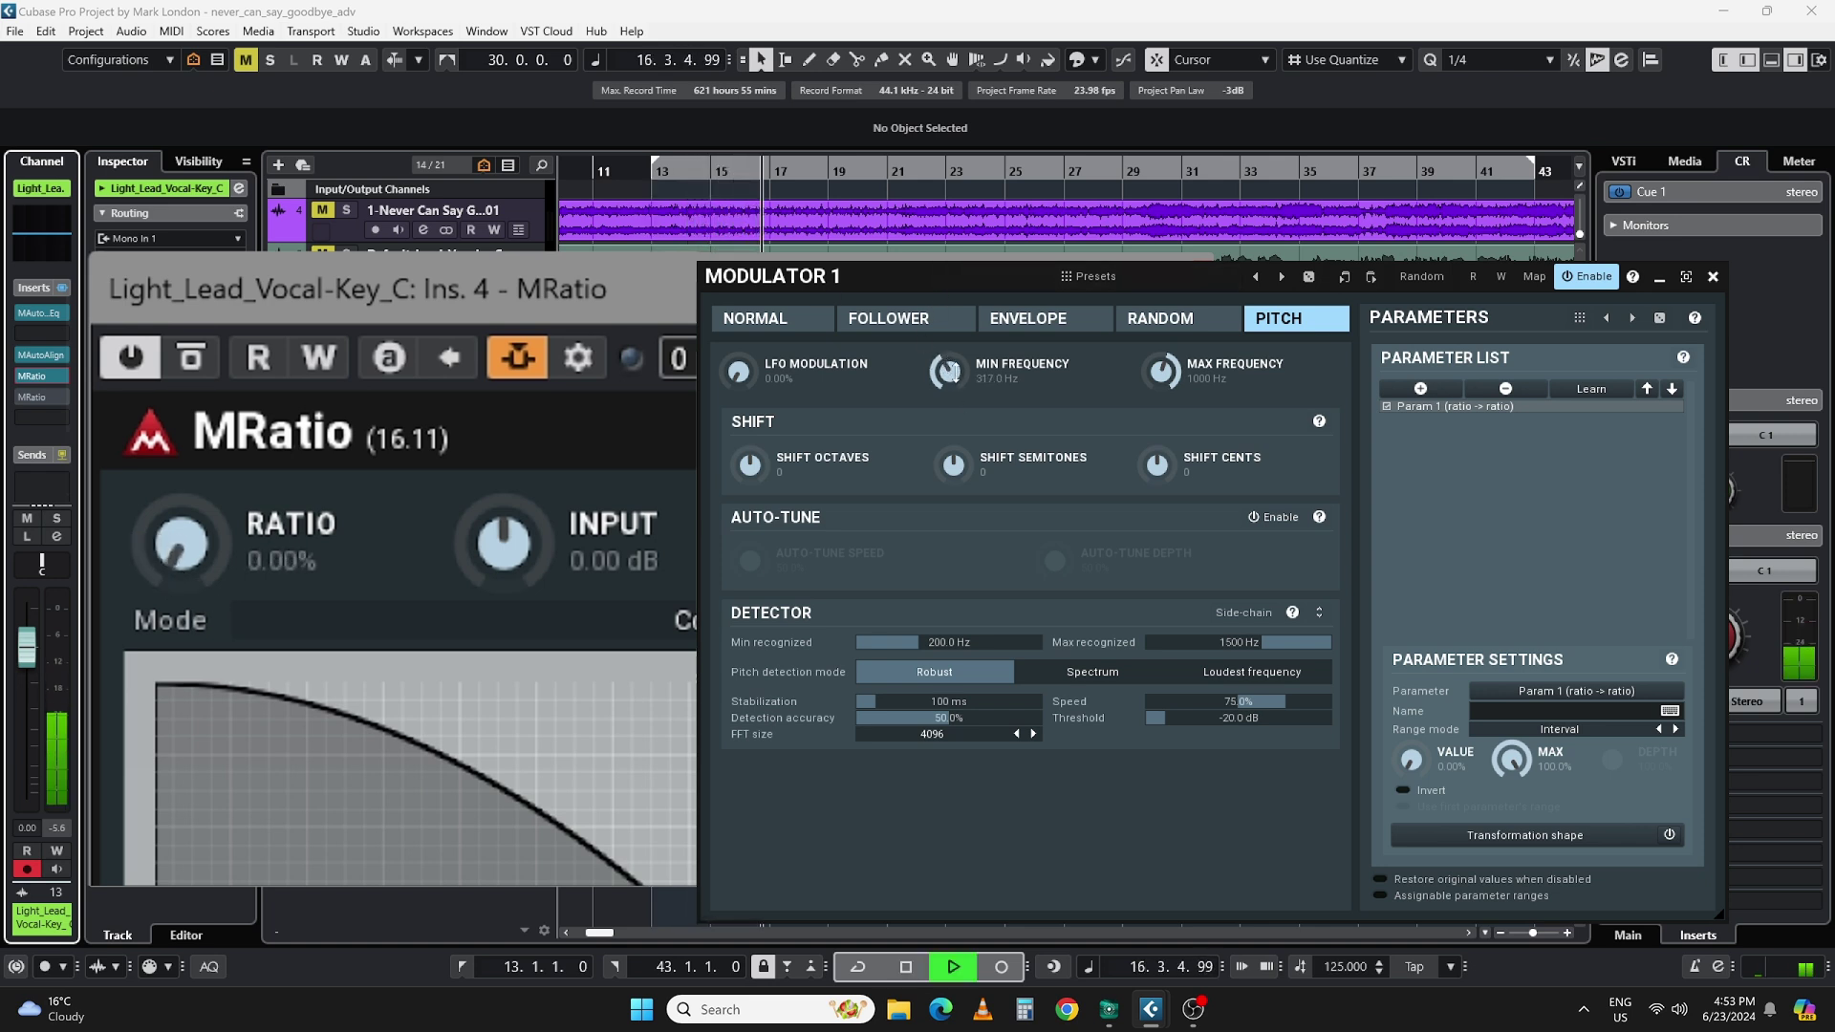
pyautogui.doubleClick(946, 370)
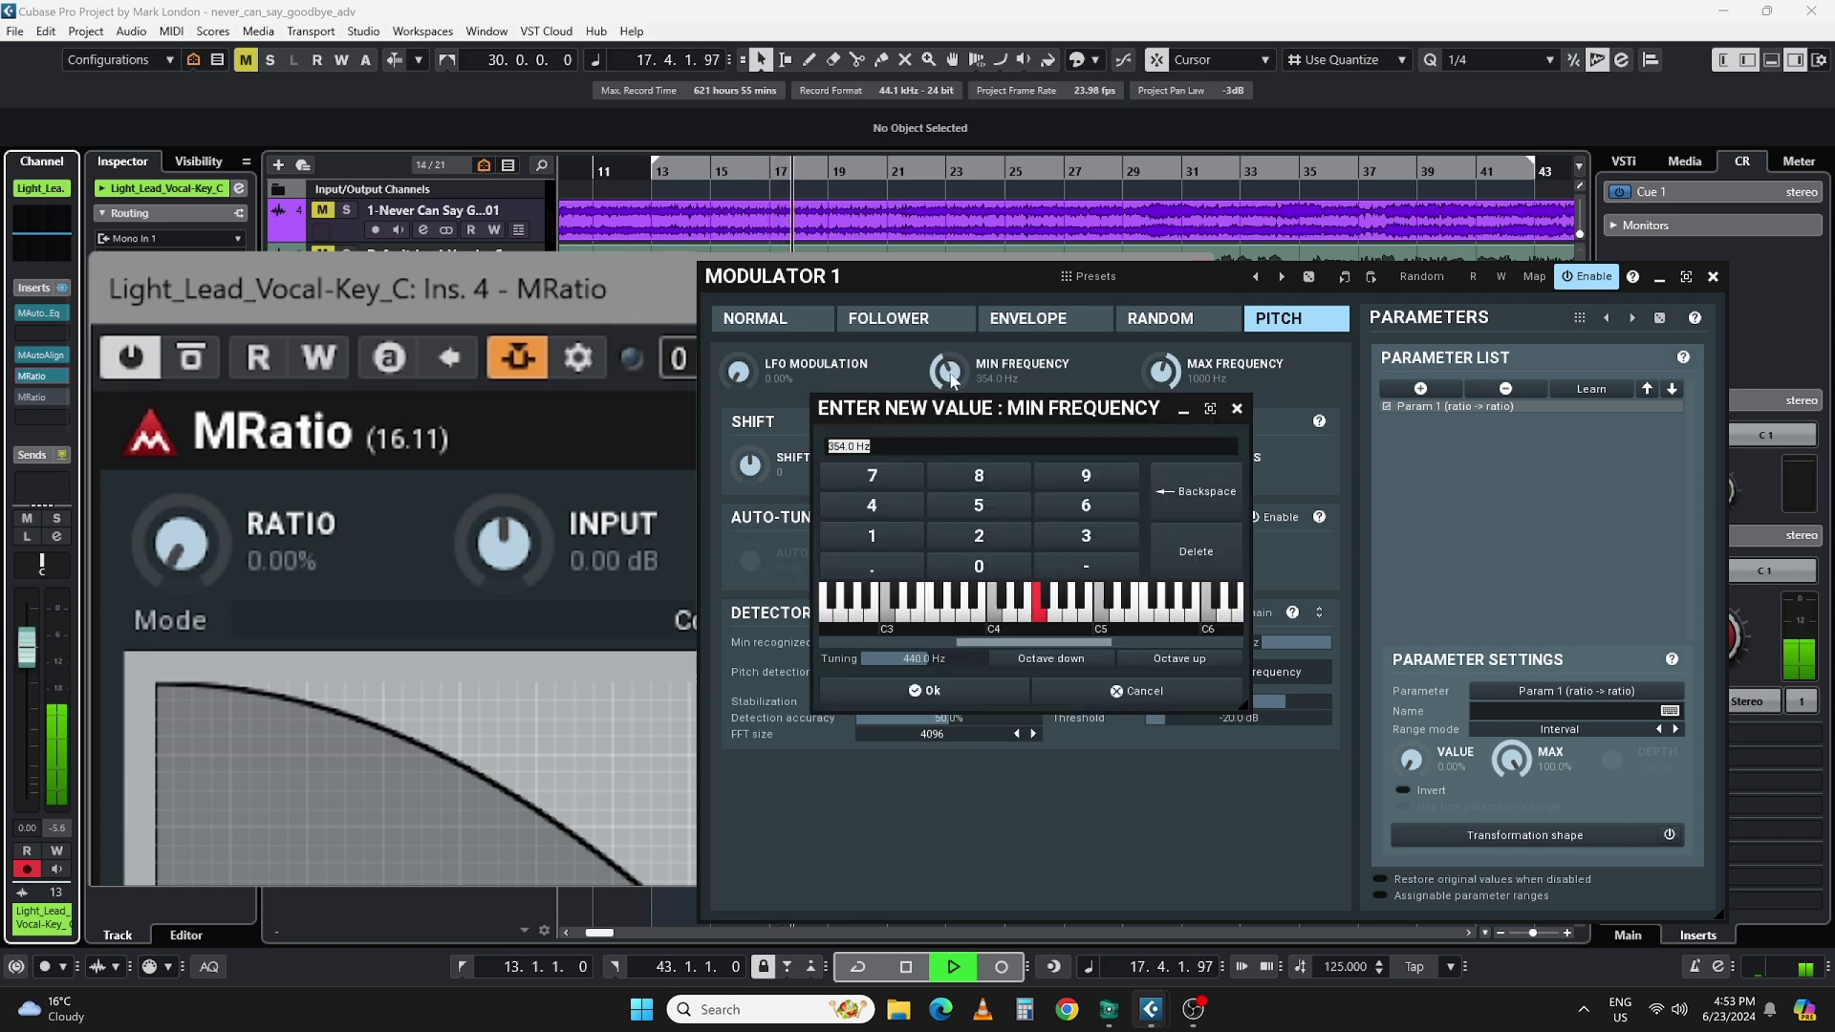
pyautogui.write('340')
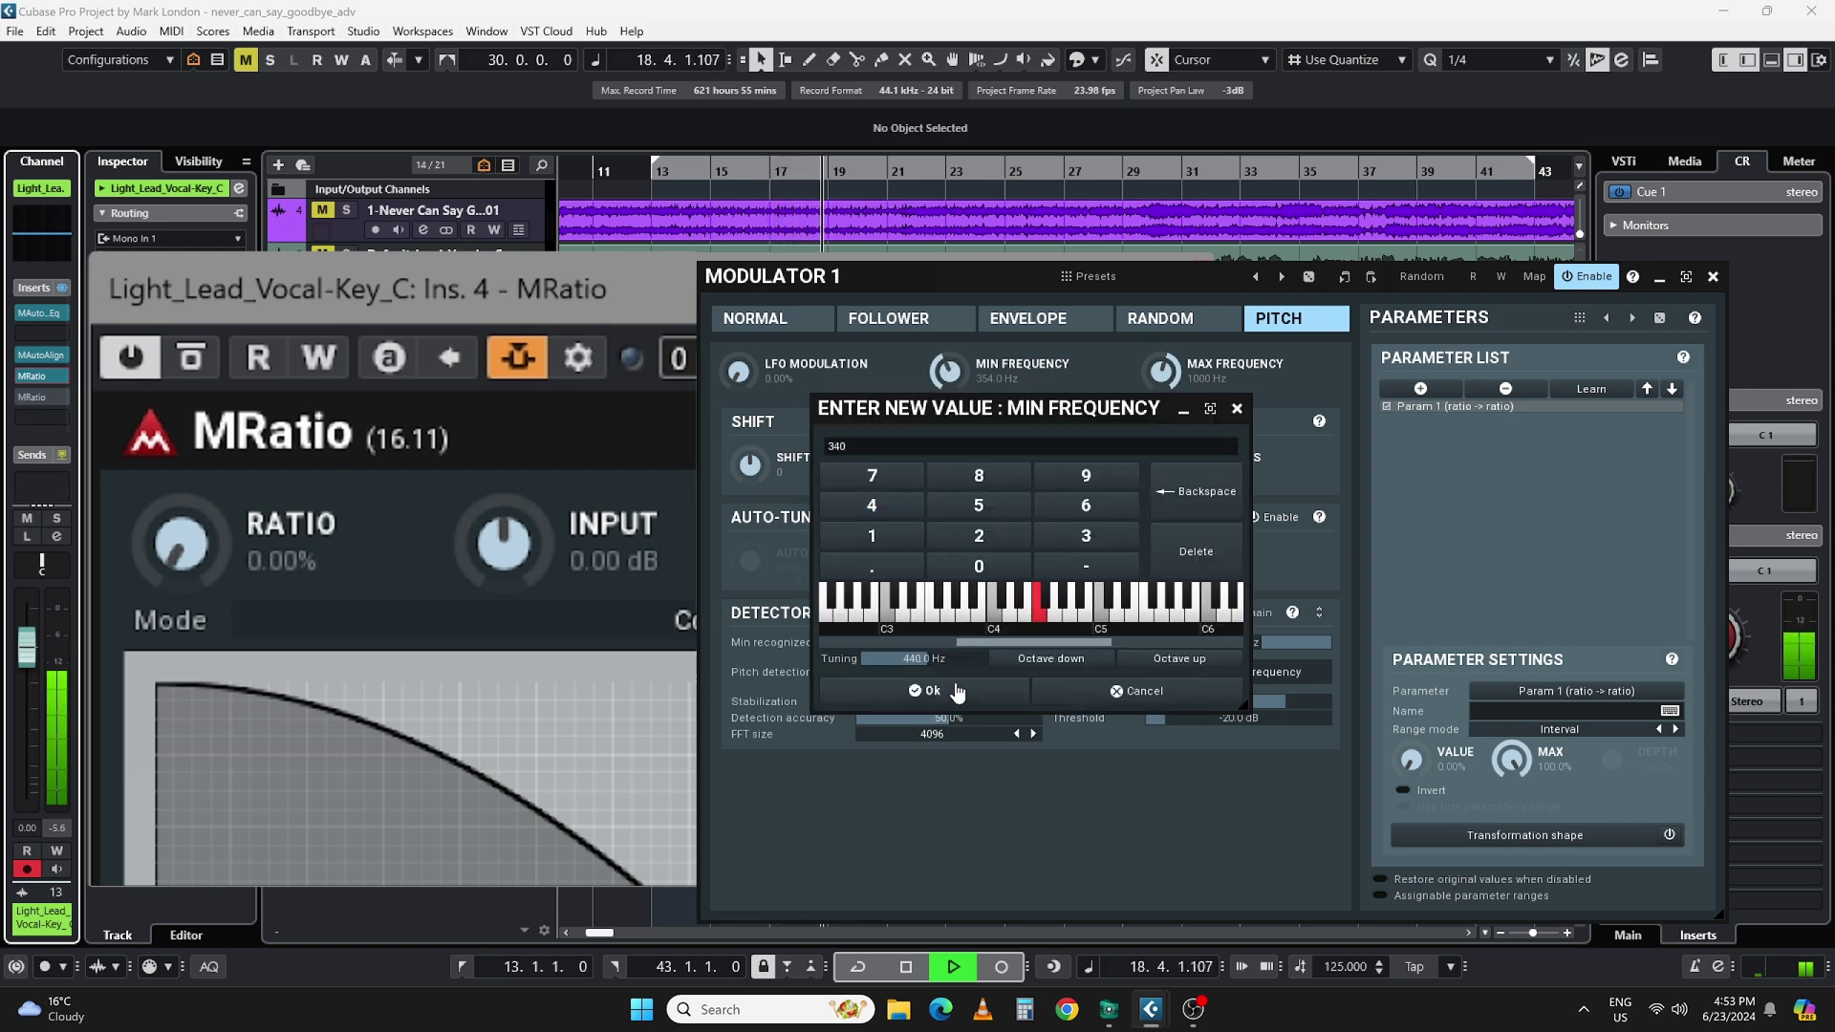
pyautogui.click(925, 690)
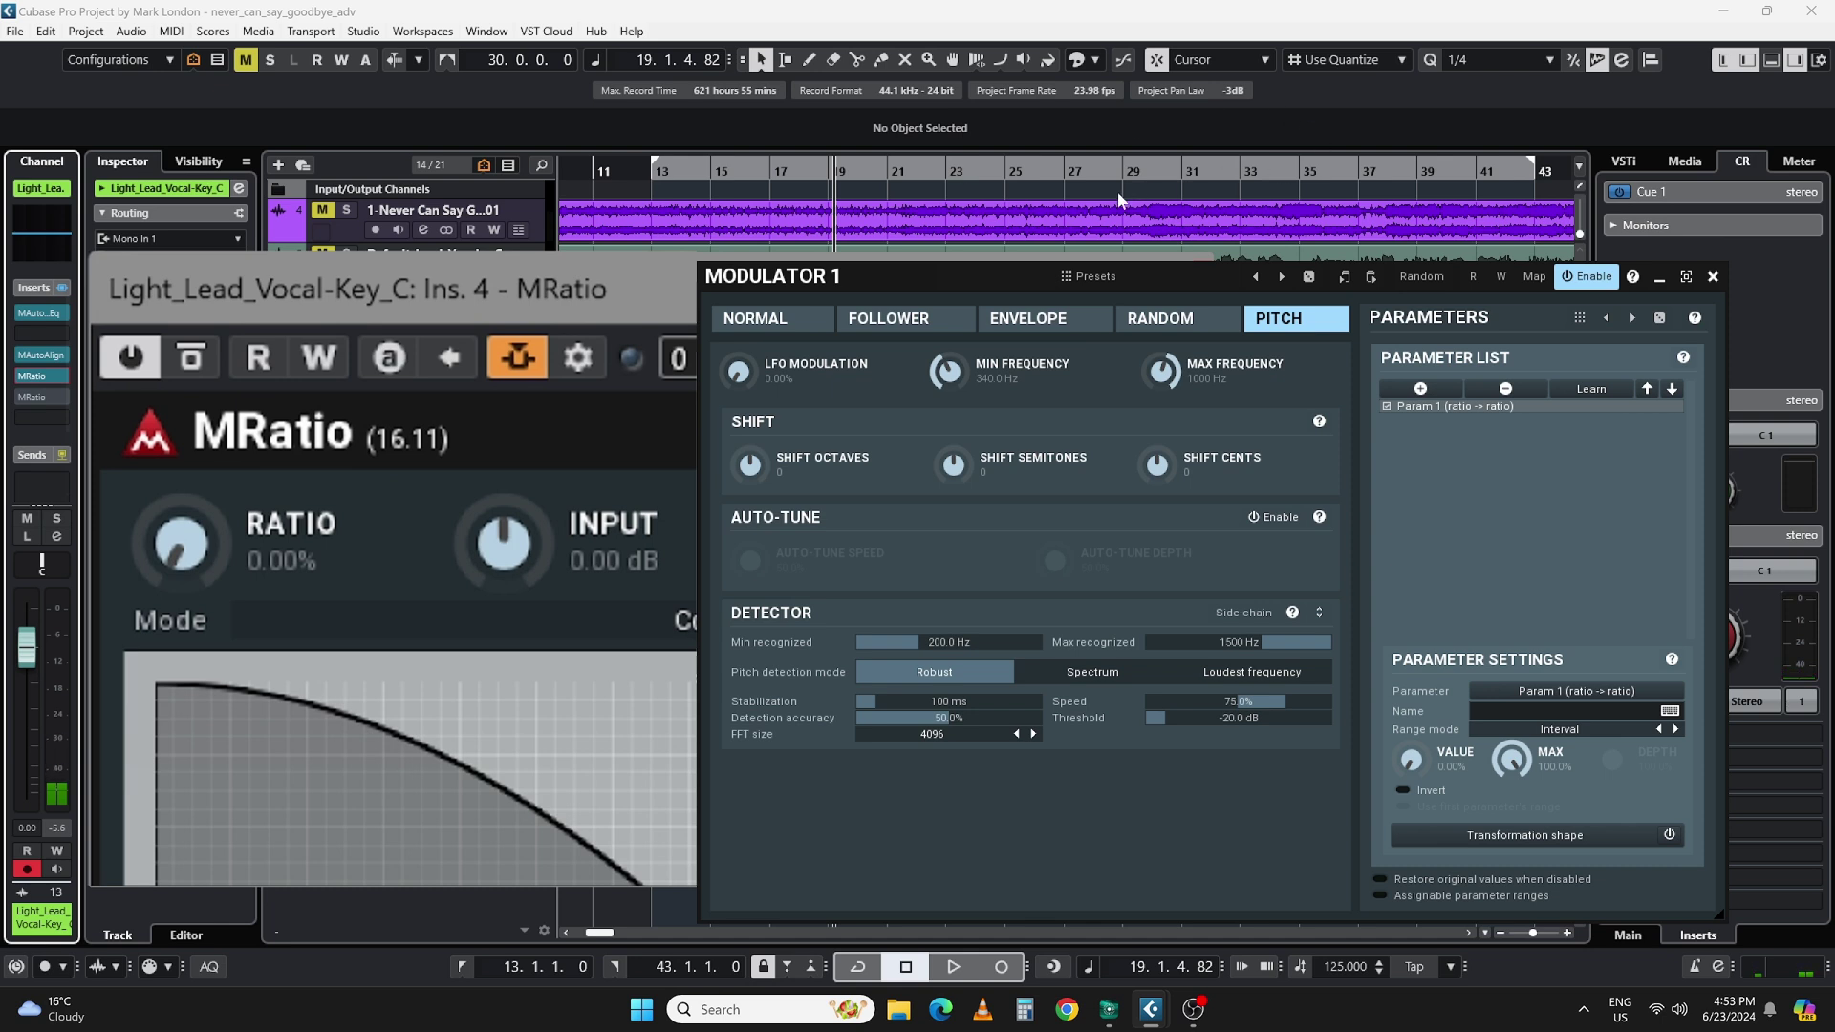
# Step: Play the vocals from about bar 31 and lower Modulator 1's maximum frequency to 660 Hz
pyautogui.click(1201, 172)
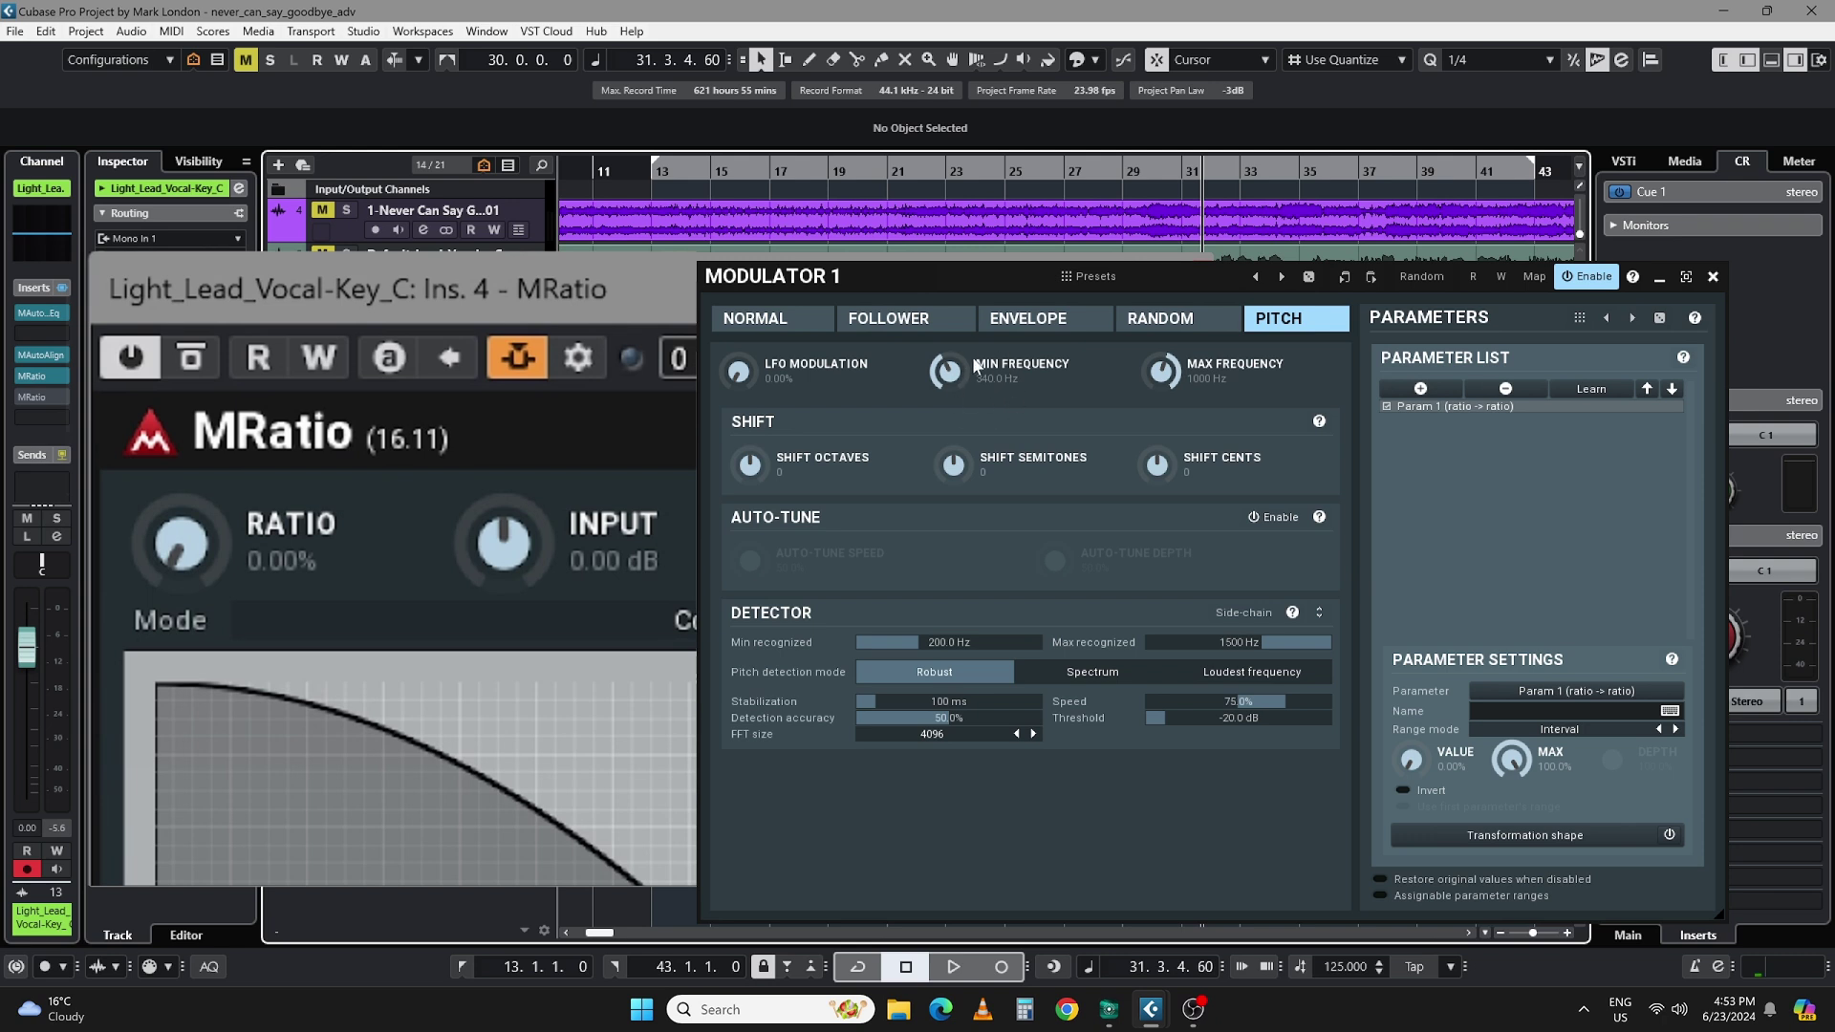
pyautogui.press('space')
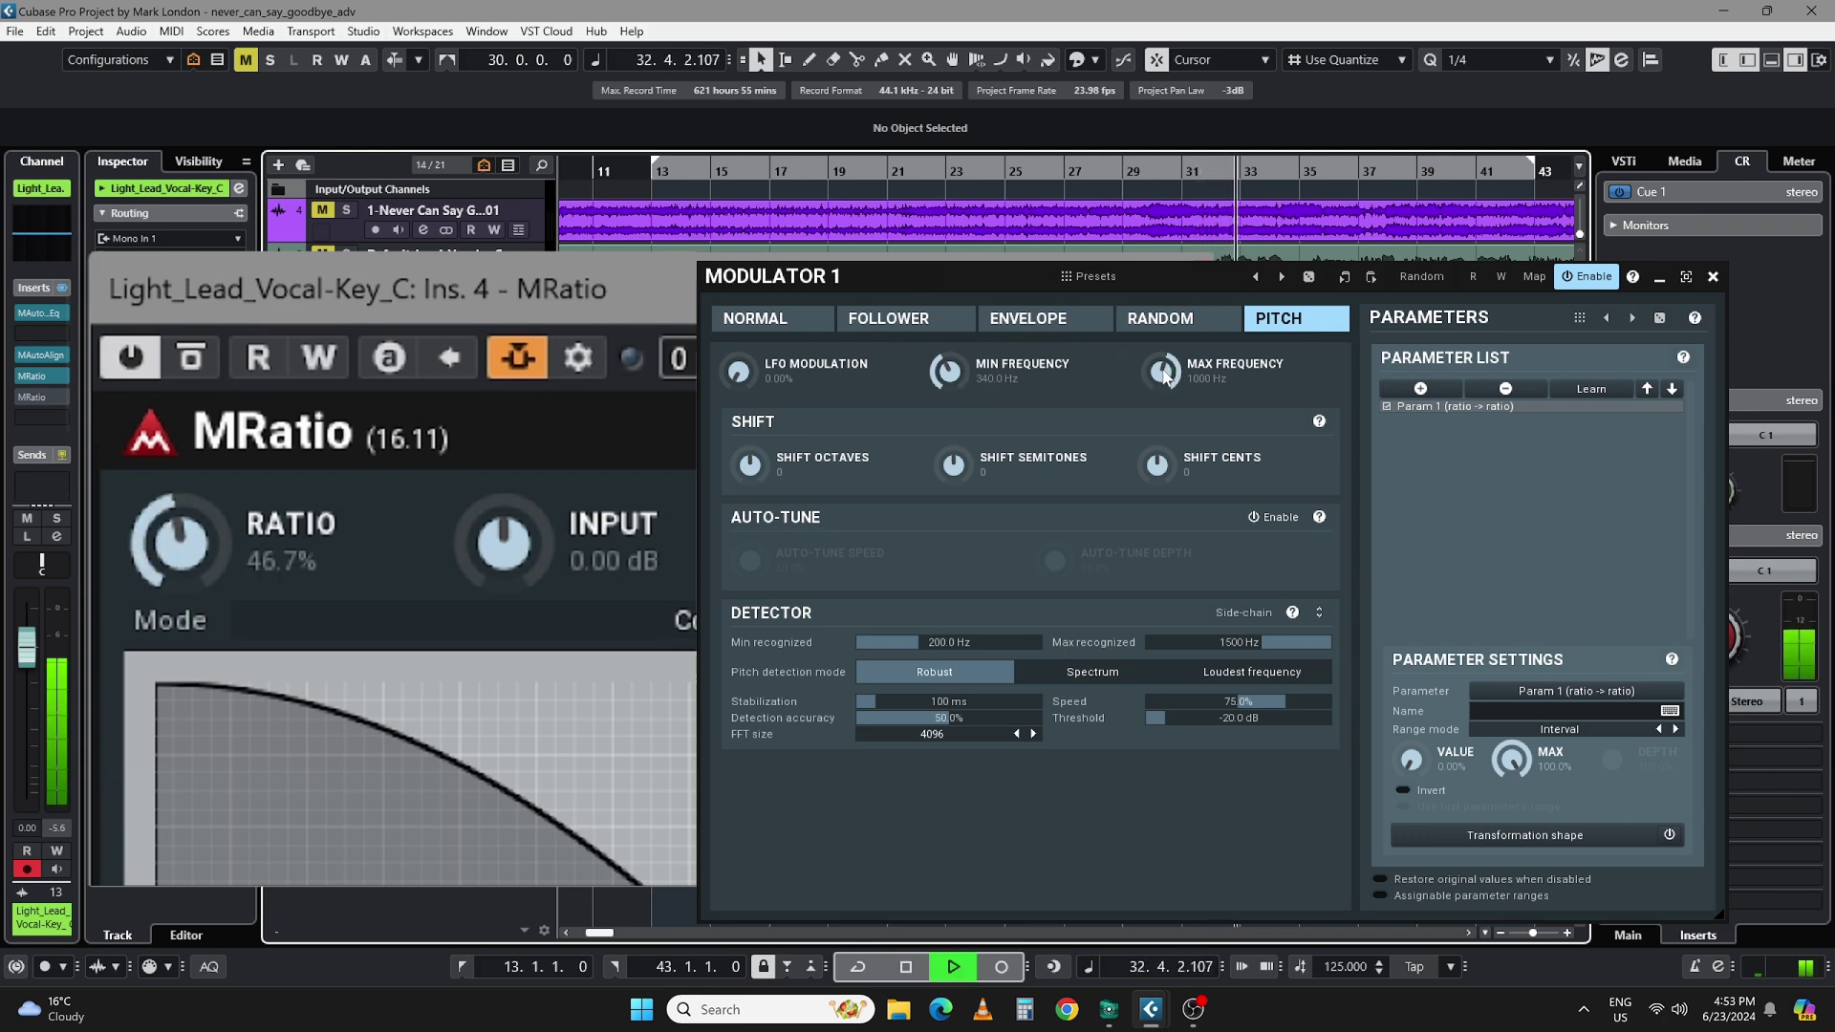
pyautogui.moveTo(1164, 376)
pyautogui.mouseDown()
pyautogui.moveTo(1164, 424)
pyautogui.moveTo(1166, 378)
pyautogui.mouseUp()
pyautogui.press('space')
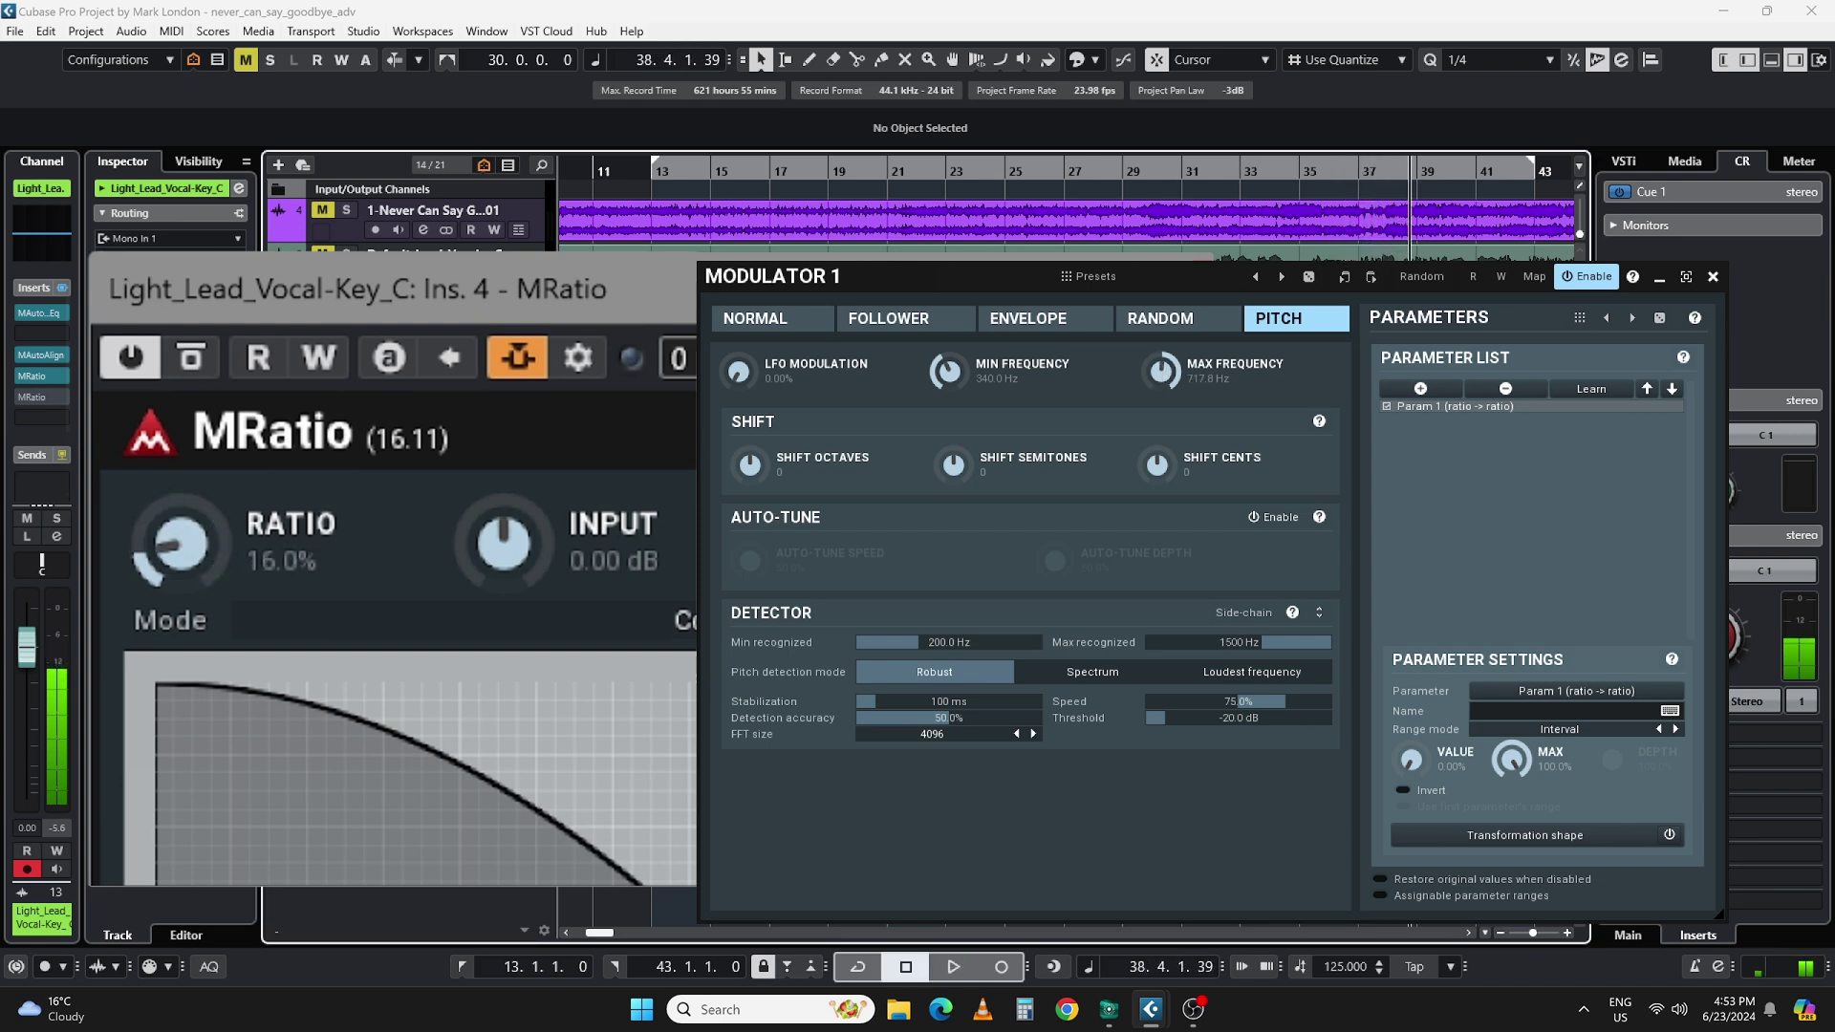
pyautogui.doubleClick(1164, 372)
pyautogui.doubleClick(1279, 507)
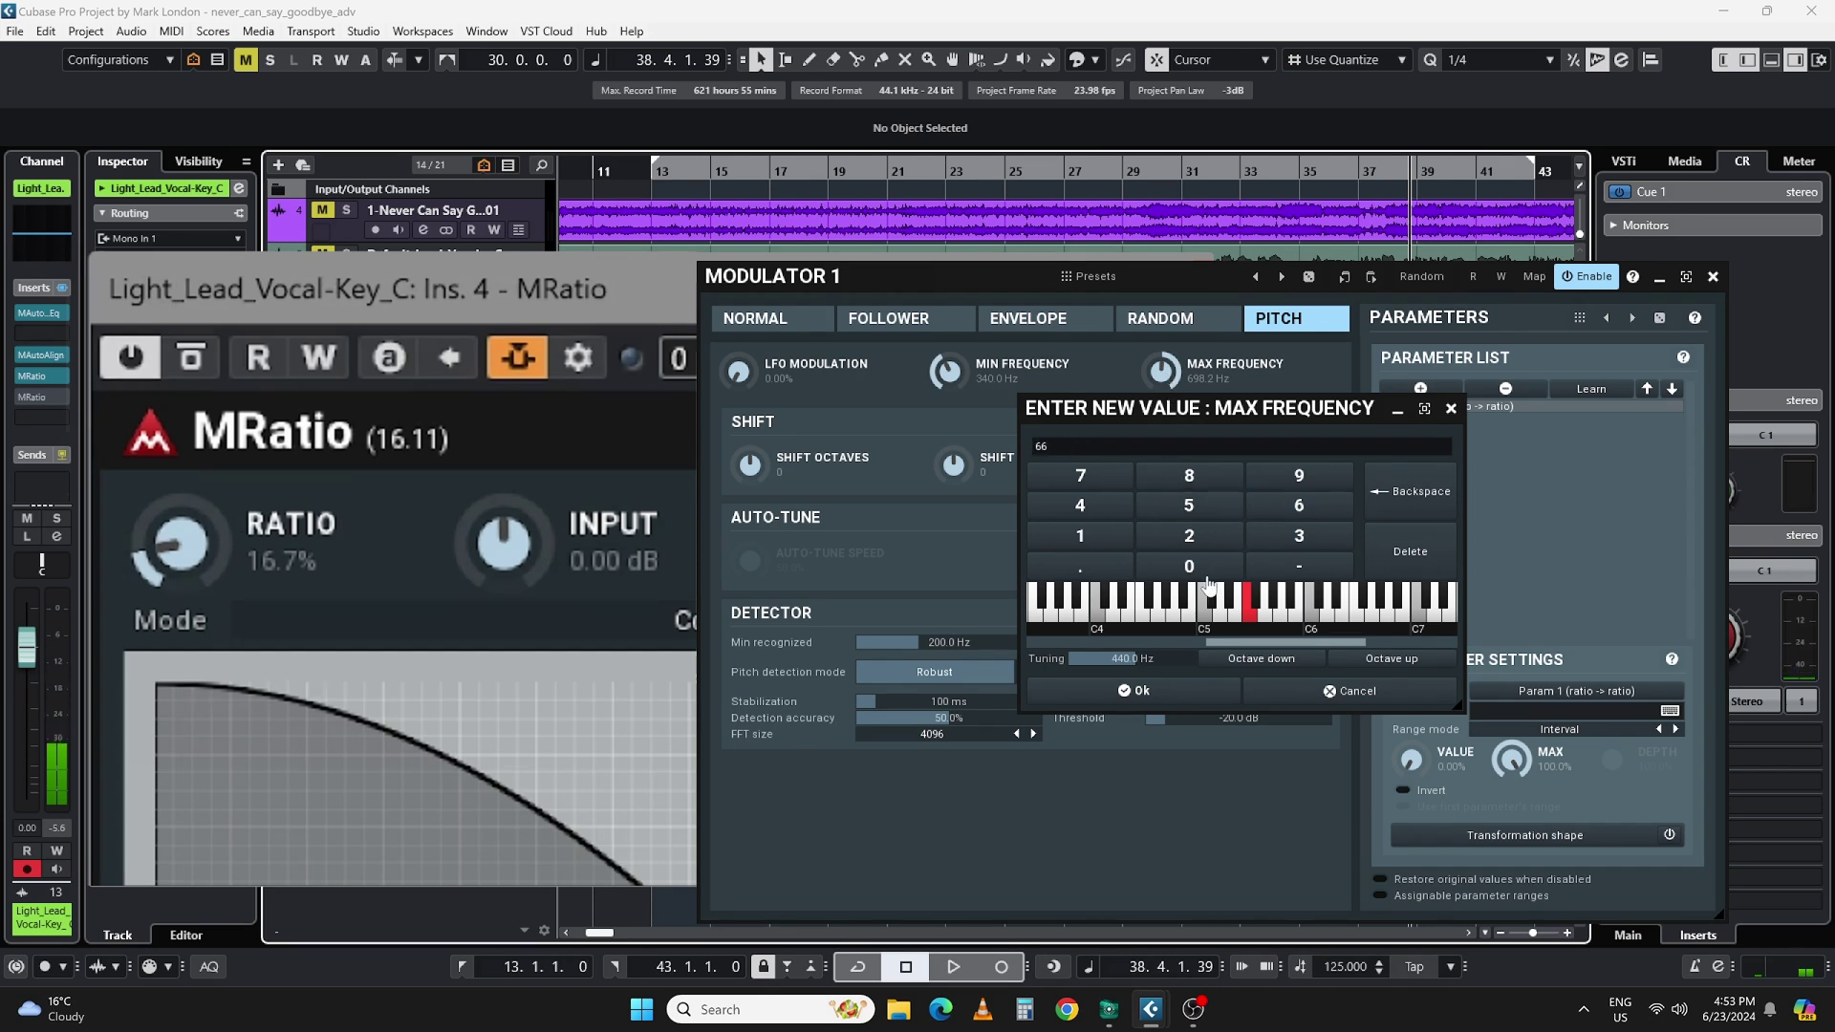
pyautogui.click(1183, 690)
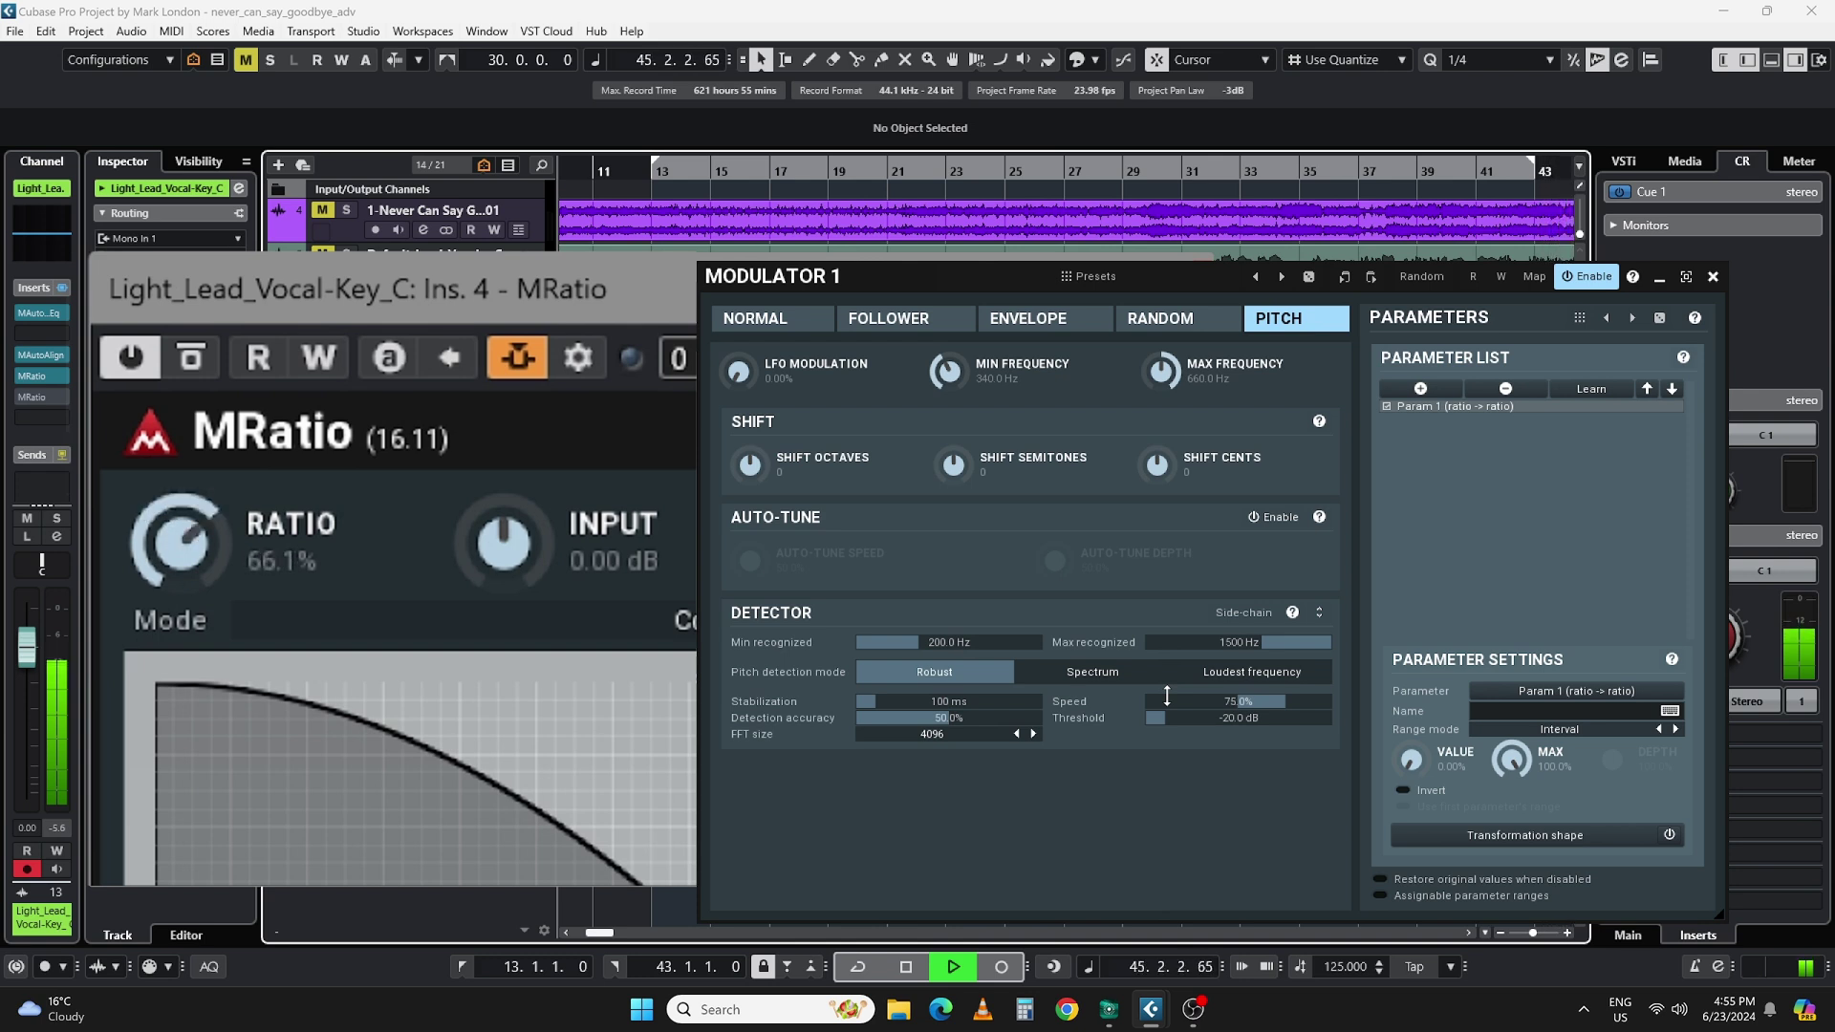
# Step: Stop playback, close Modulator 1, and open the ratio multiparameter's settings beside the MRatio window
pyautogui.press('space')
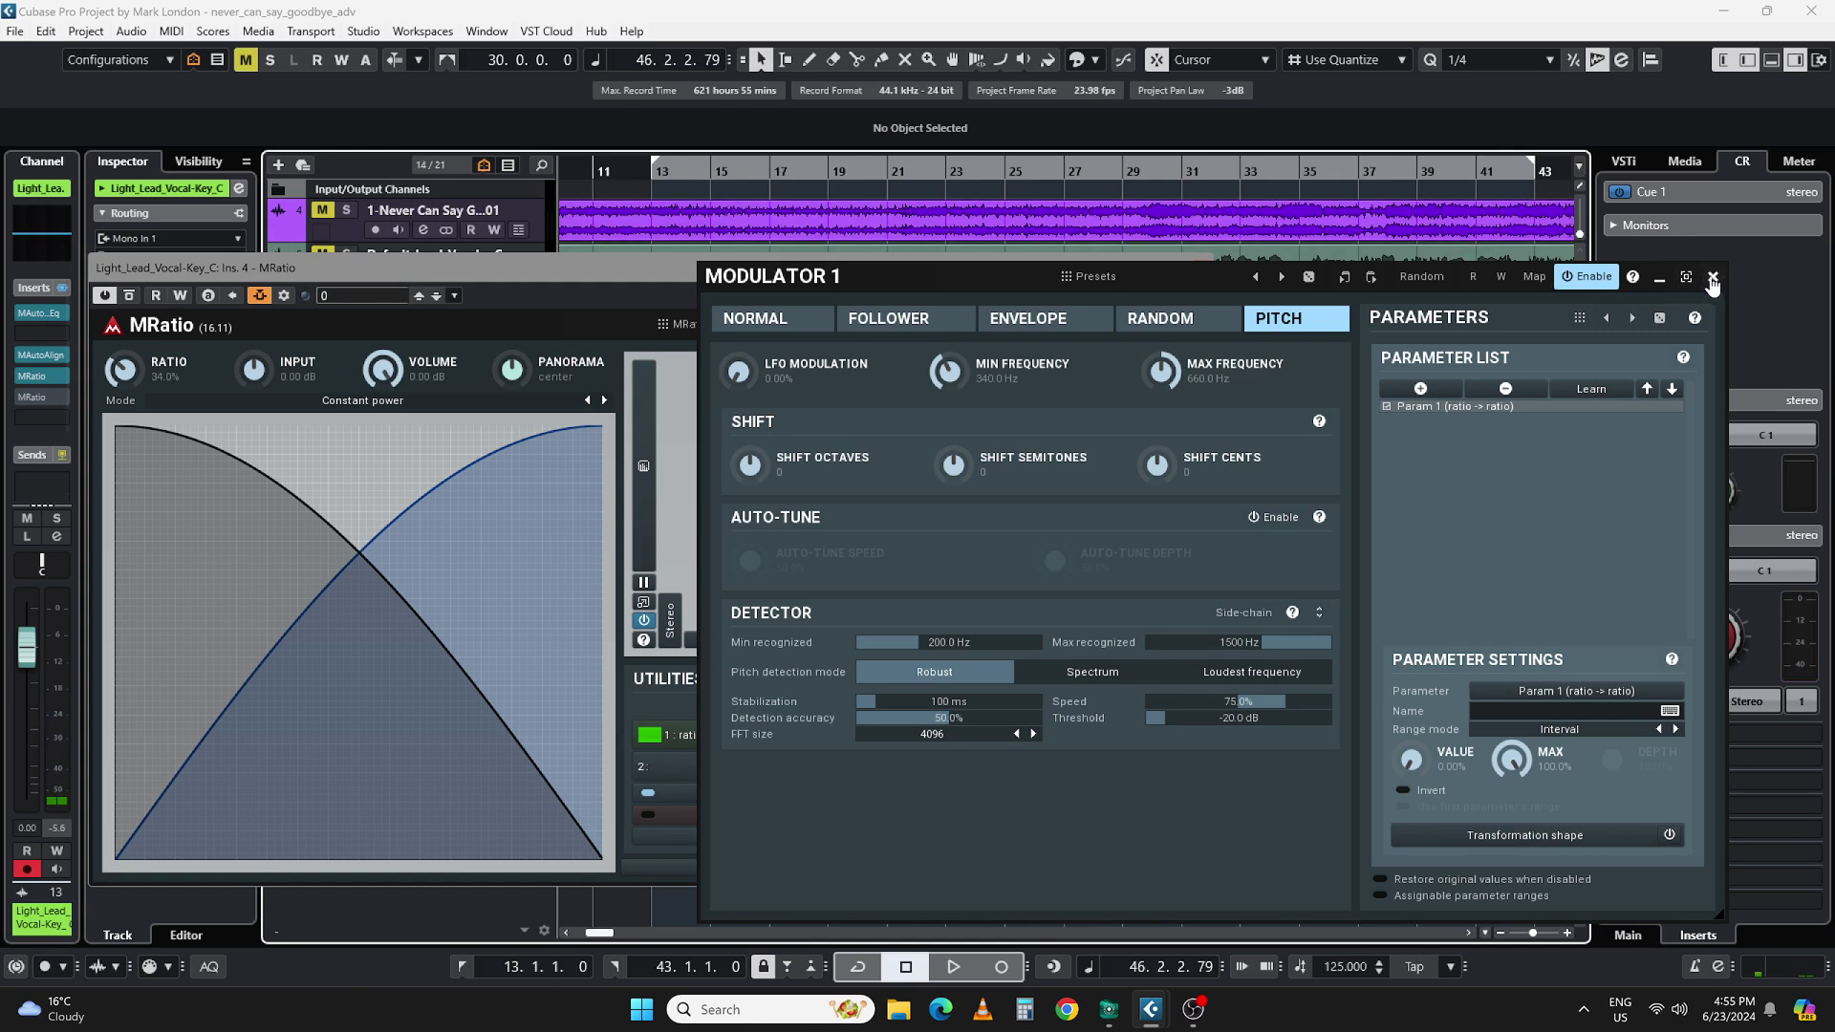
pyautogui.click(1713, 278)
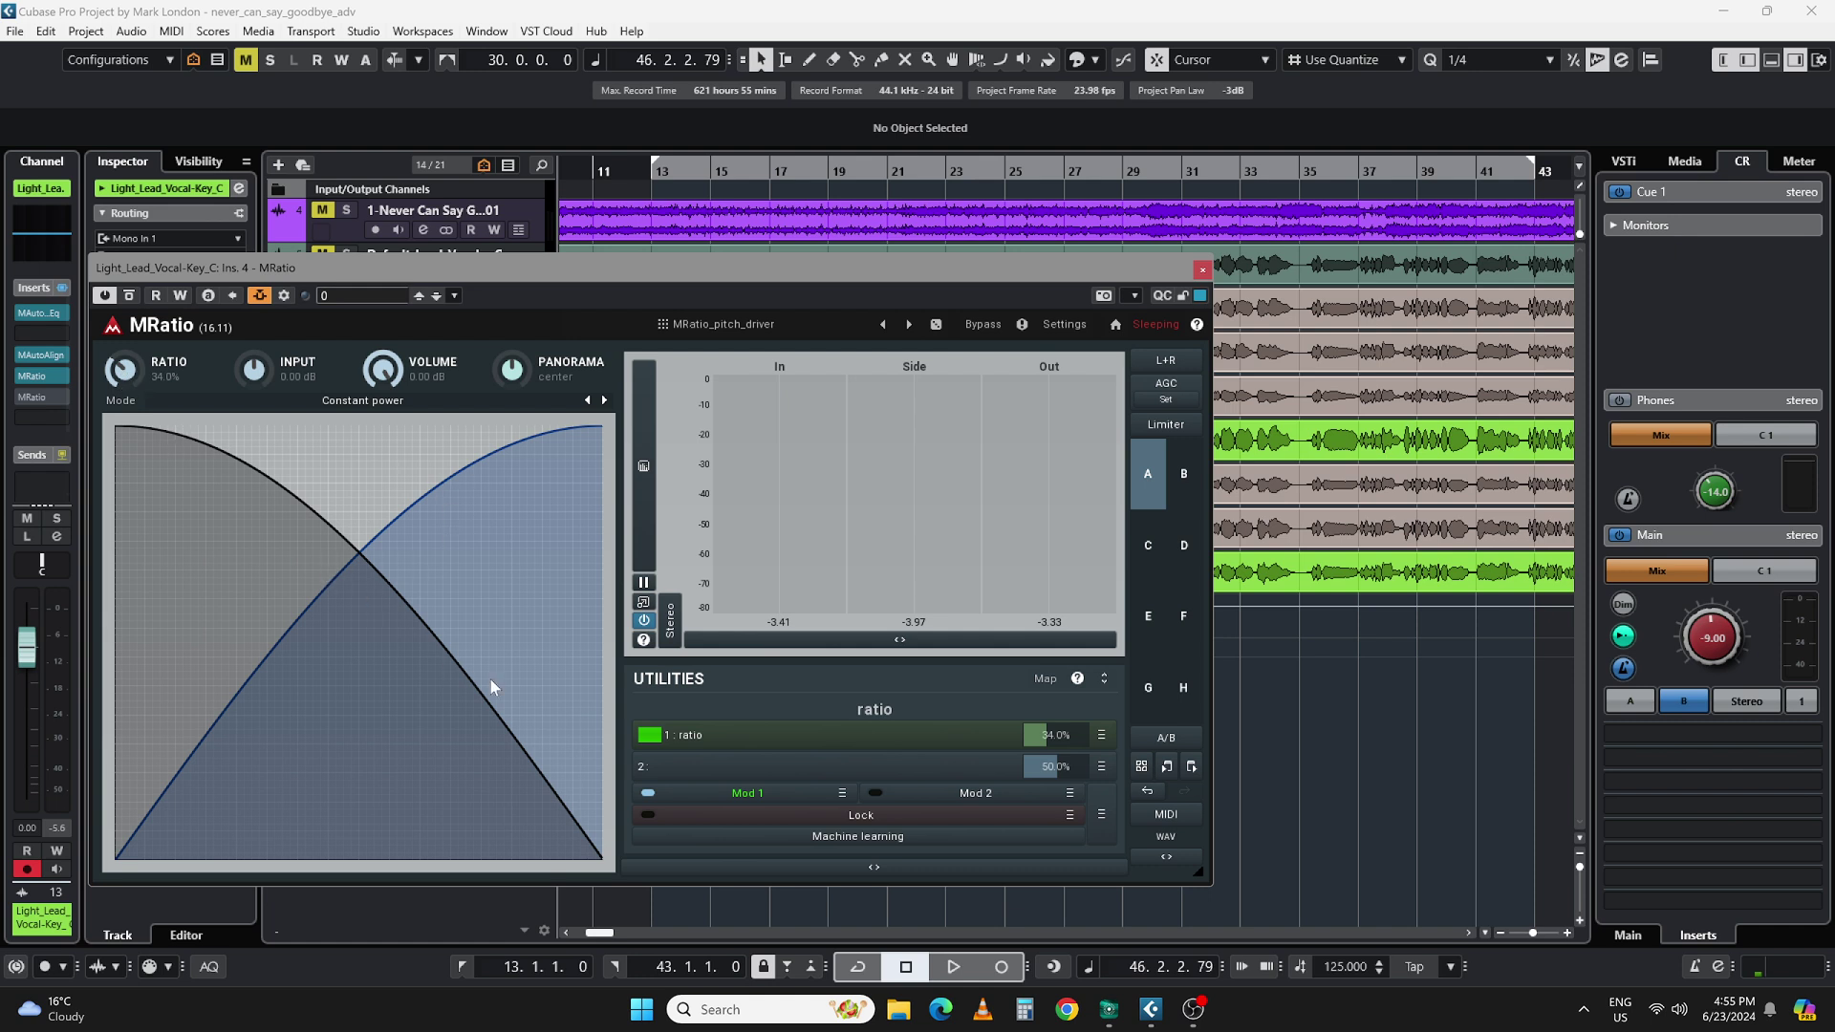
pyautogui.moveTo(1099, 168); pyautogui.dragTo(1099, 191)
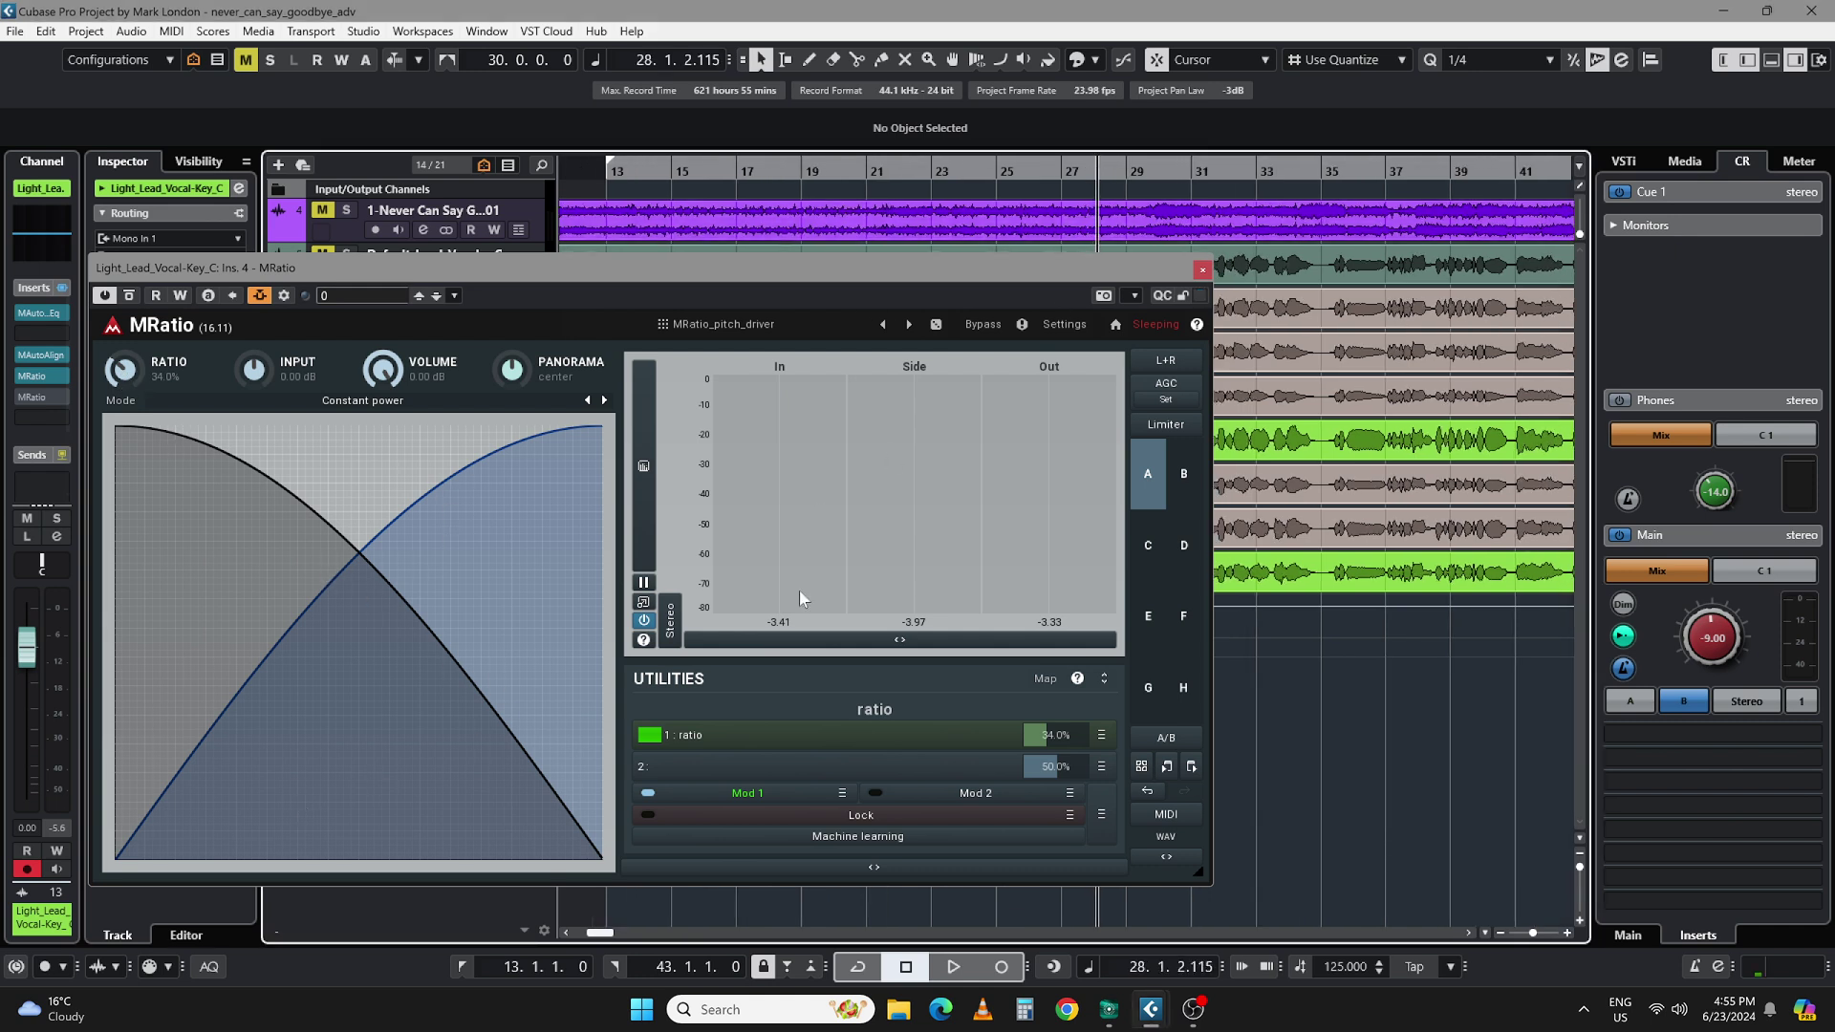
pyautogui.click(856, 732)
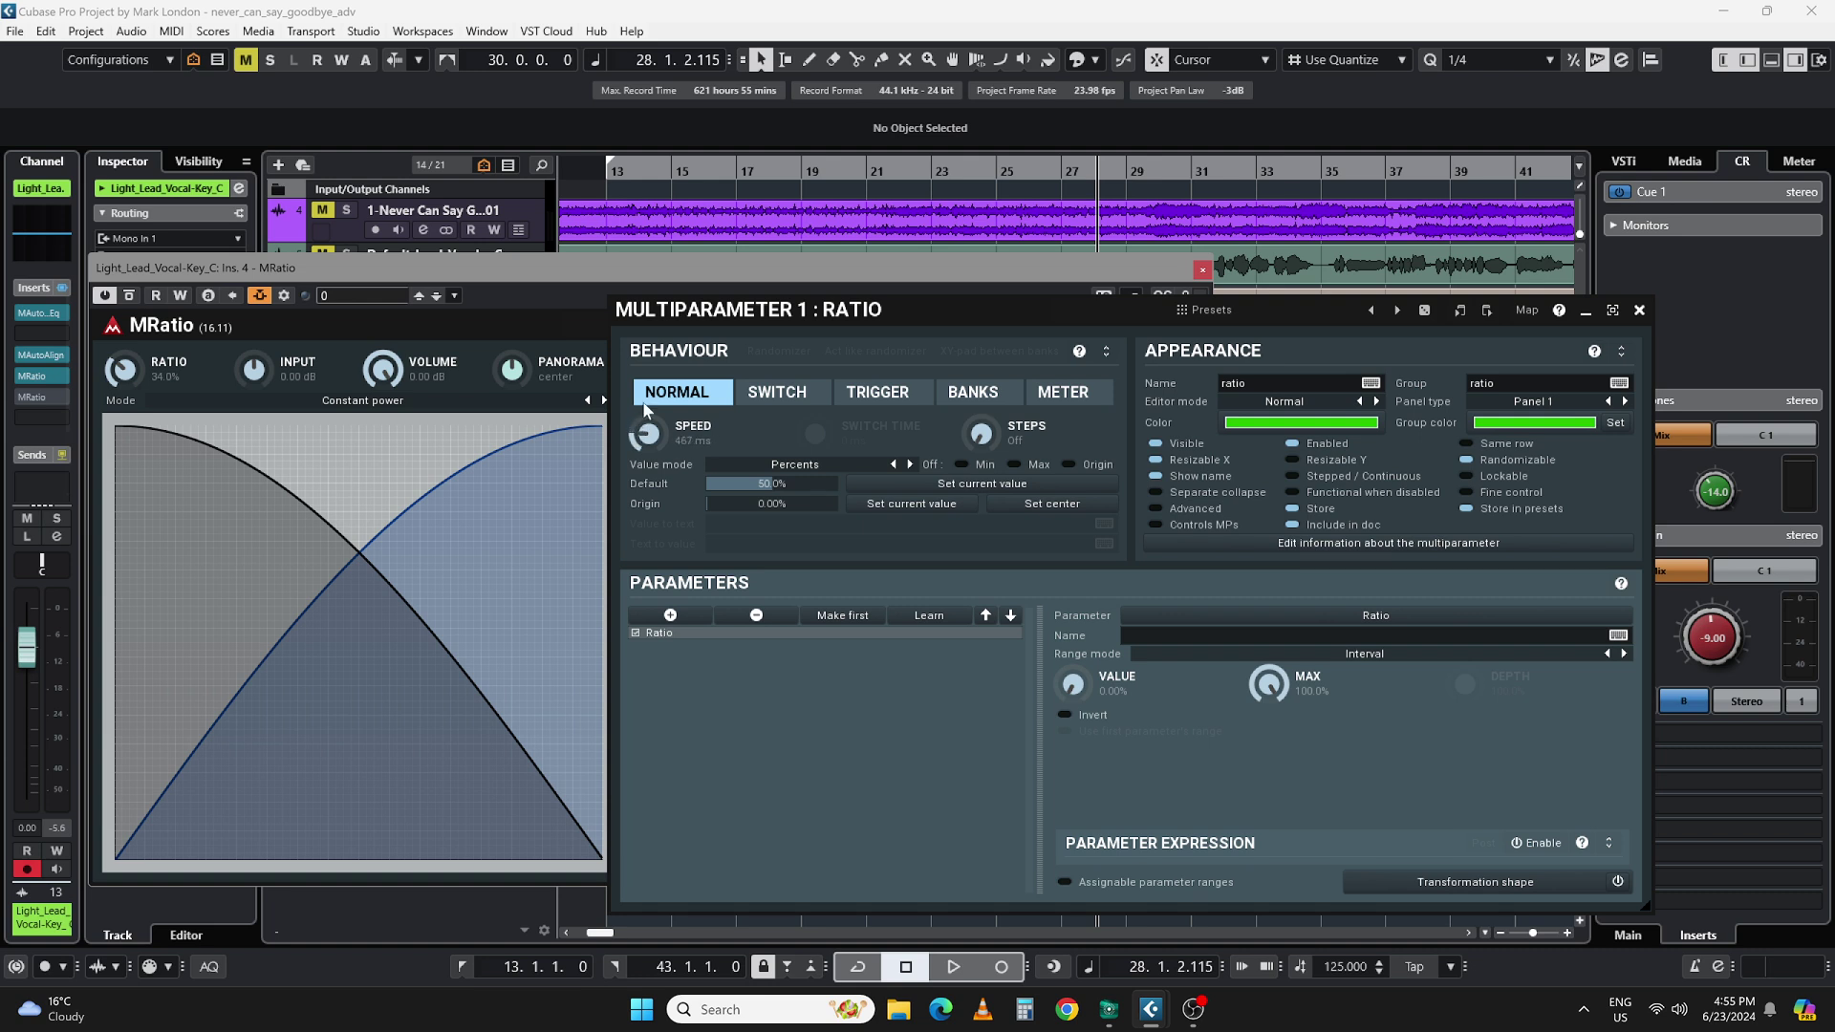
pyautogui.moveTo(664, 318); pyautogui.dragTo(1224, 506)
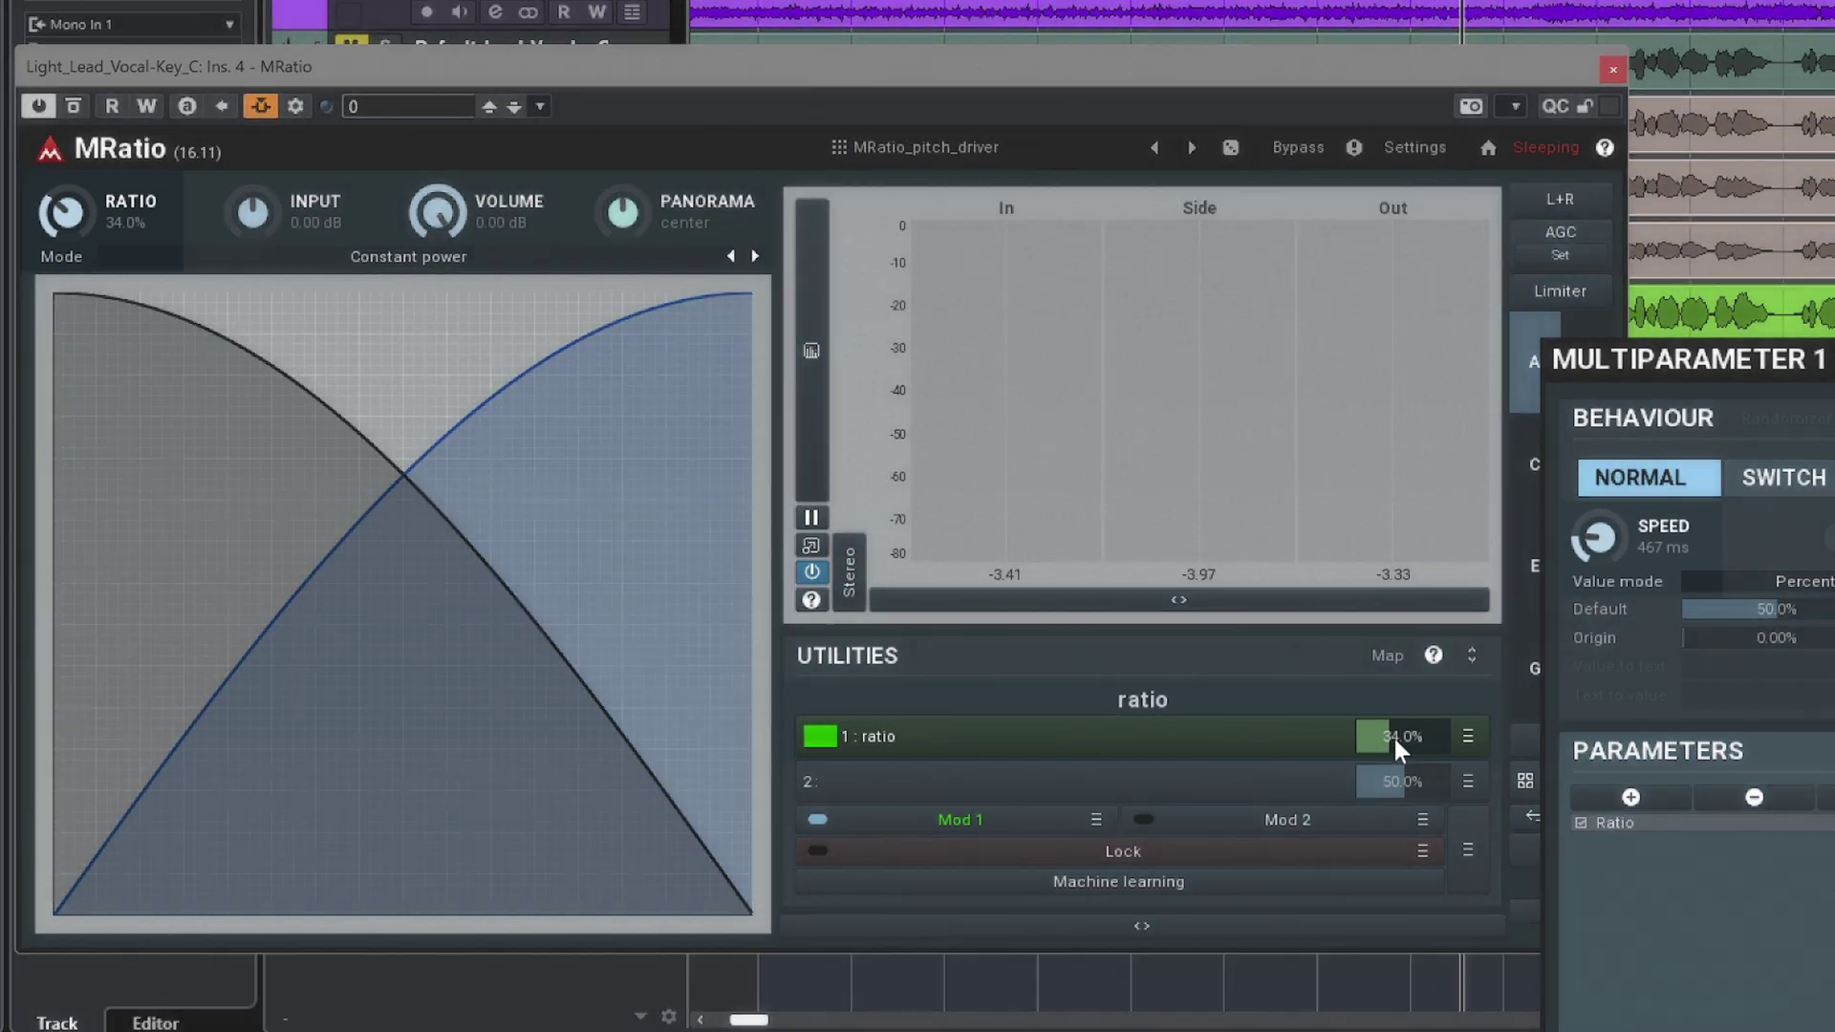
# Step: Raise the ratio multiparameter's Speed to about 3844 ms and sweep the ratio between 0% and 100% to compare the response
pyautogui.moveTo(1395, 738); pyautogui.dragTo(1403, 611)
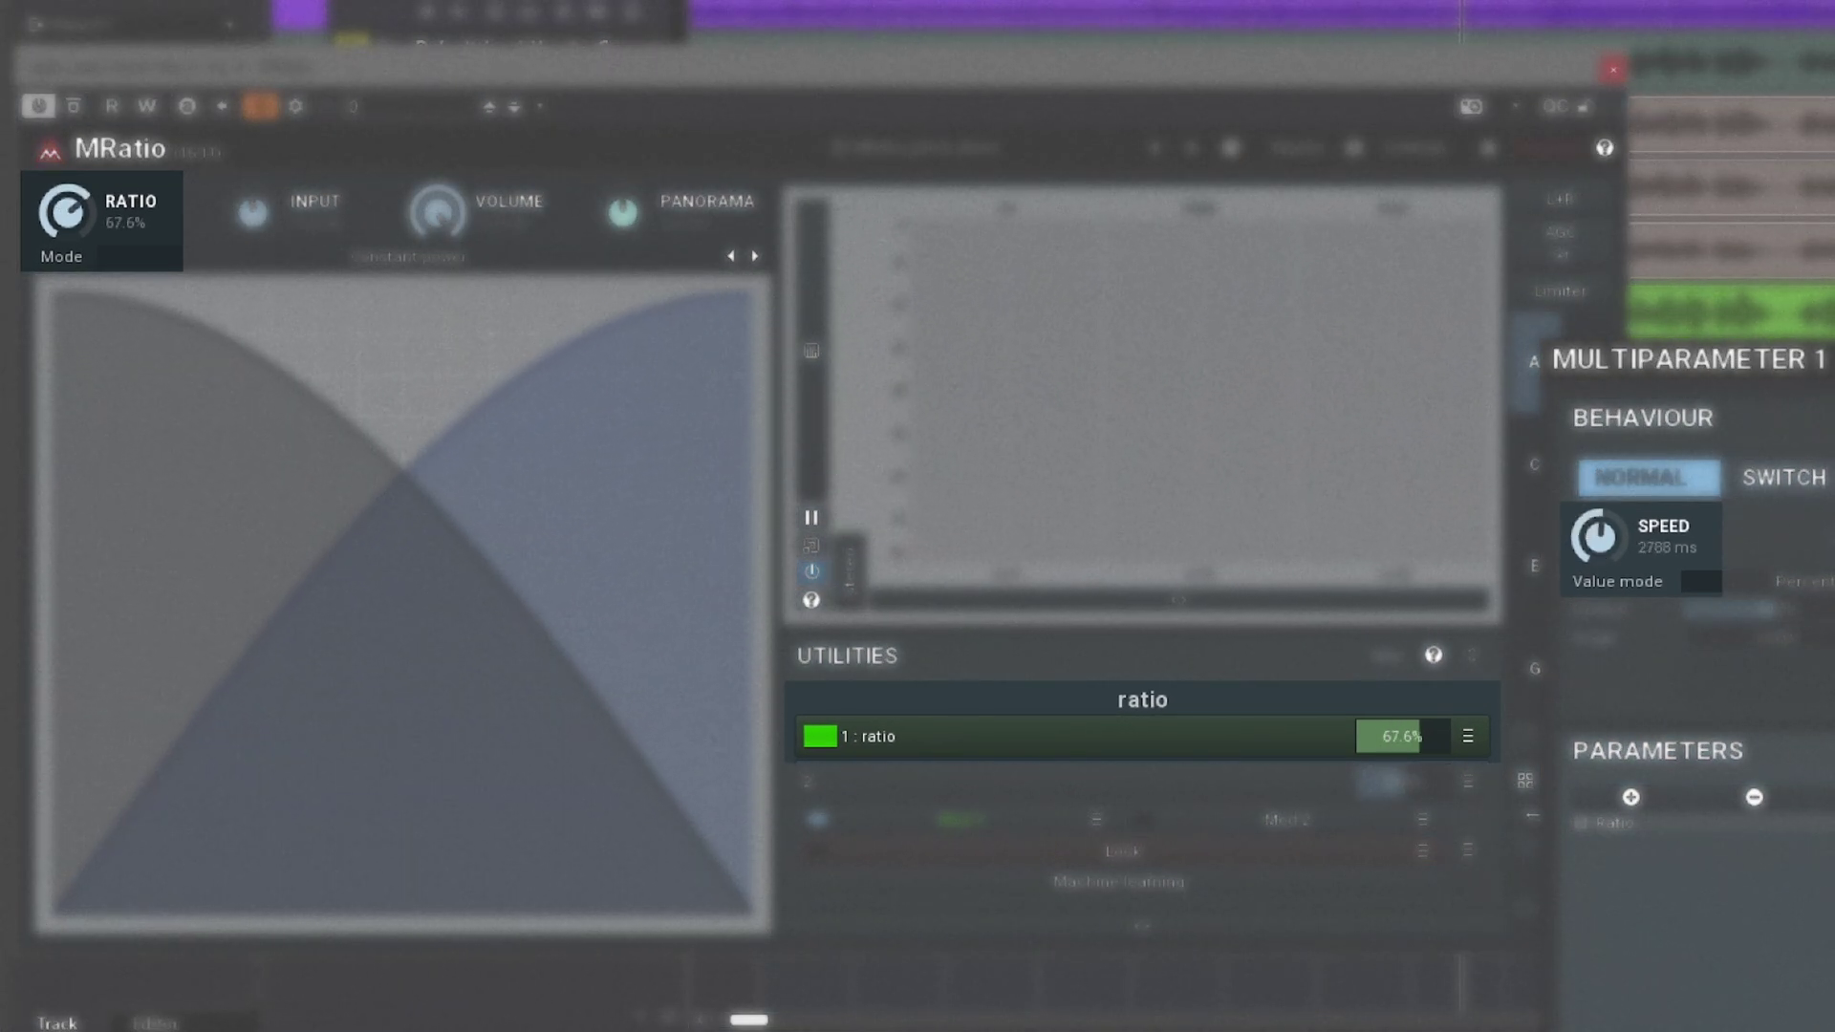
pyautogui.moveTo(1409, 736); pyautogui.dragTo(1409, 846)
pyautogui.moveTo(1409, 735); pyautogui.dragTo(1409, 602)
pyautogui.moveTo(1395, 736); pyautogui.dragTo(1396, 841)
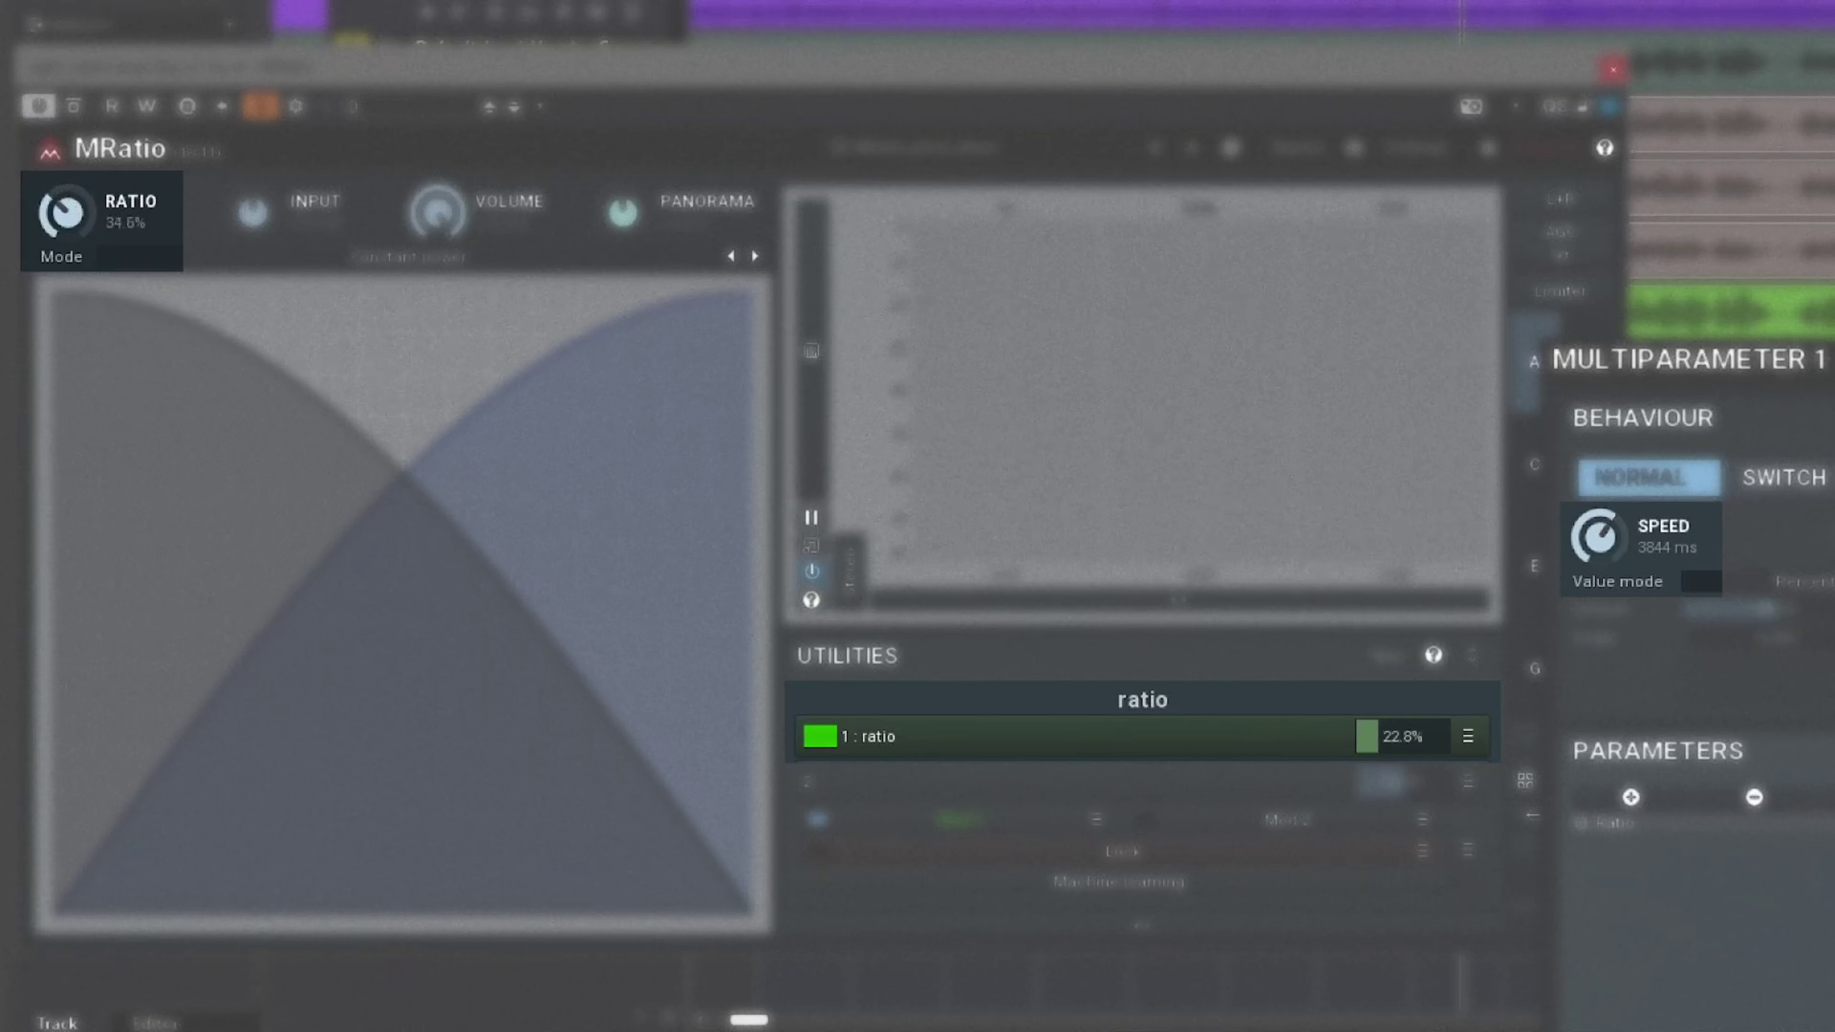
pyautogui.moveTo(1408, 736); pyautogui.dragTo(1412, 342)
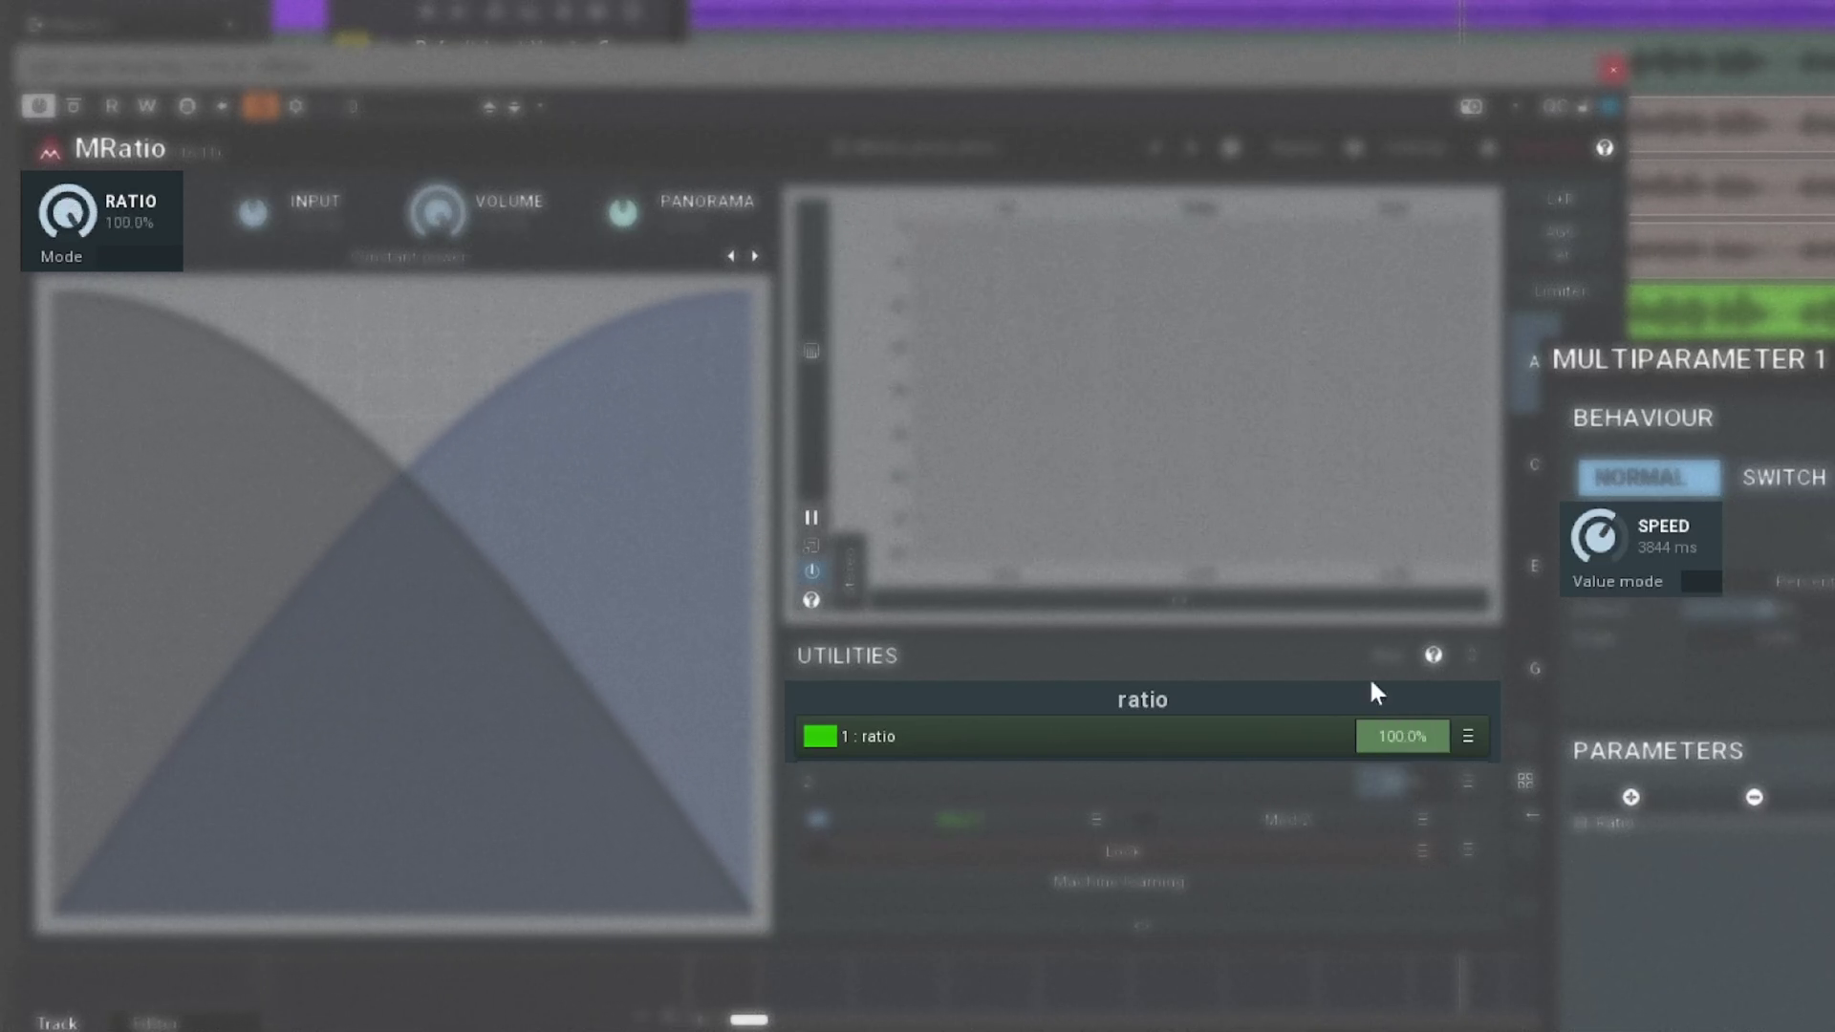
pyautogui.moveTo(1401, 736); pyautogui.dragTo(1401, 860)
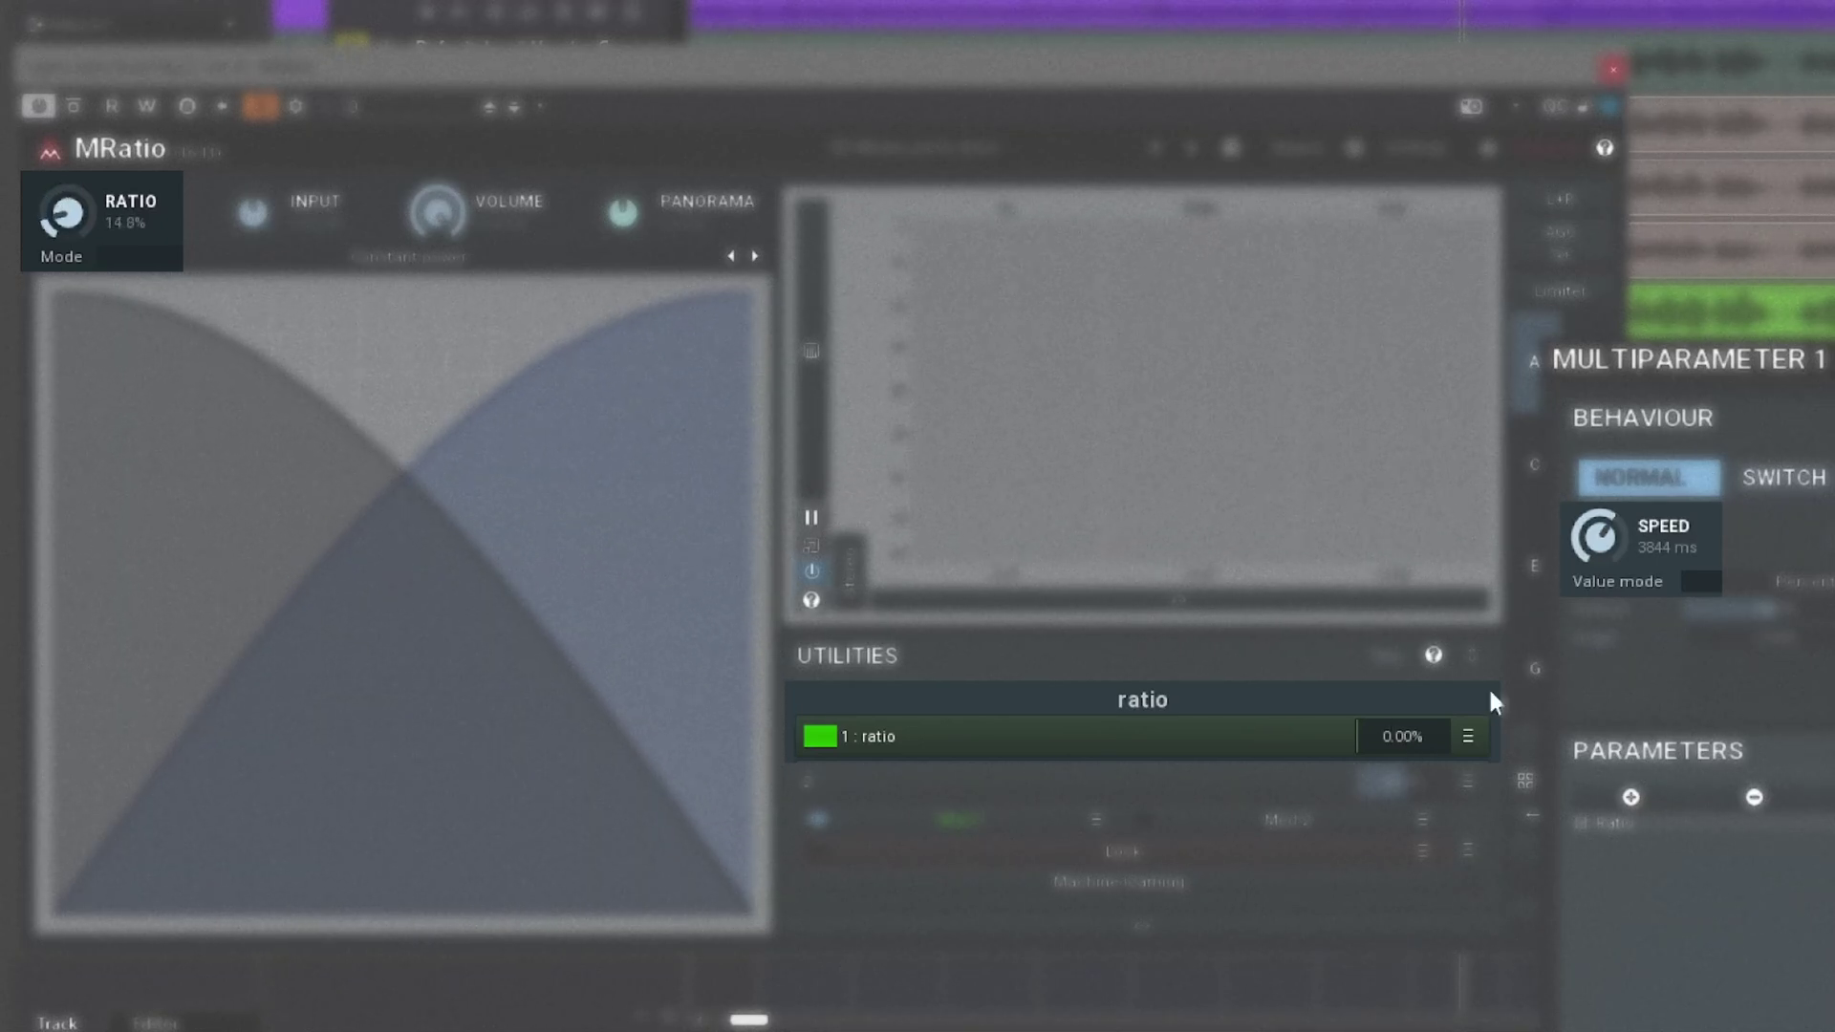
# Step: Set the ratio multiparameter's Speed to 500 ms and move the ratio slider to test the response
pyautogui.doubleClick(1608, 552)
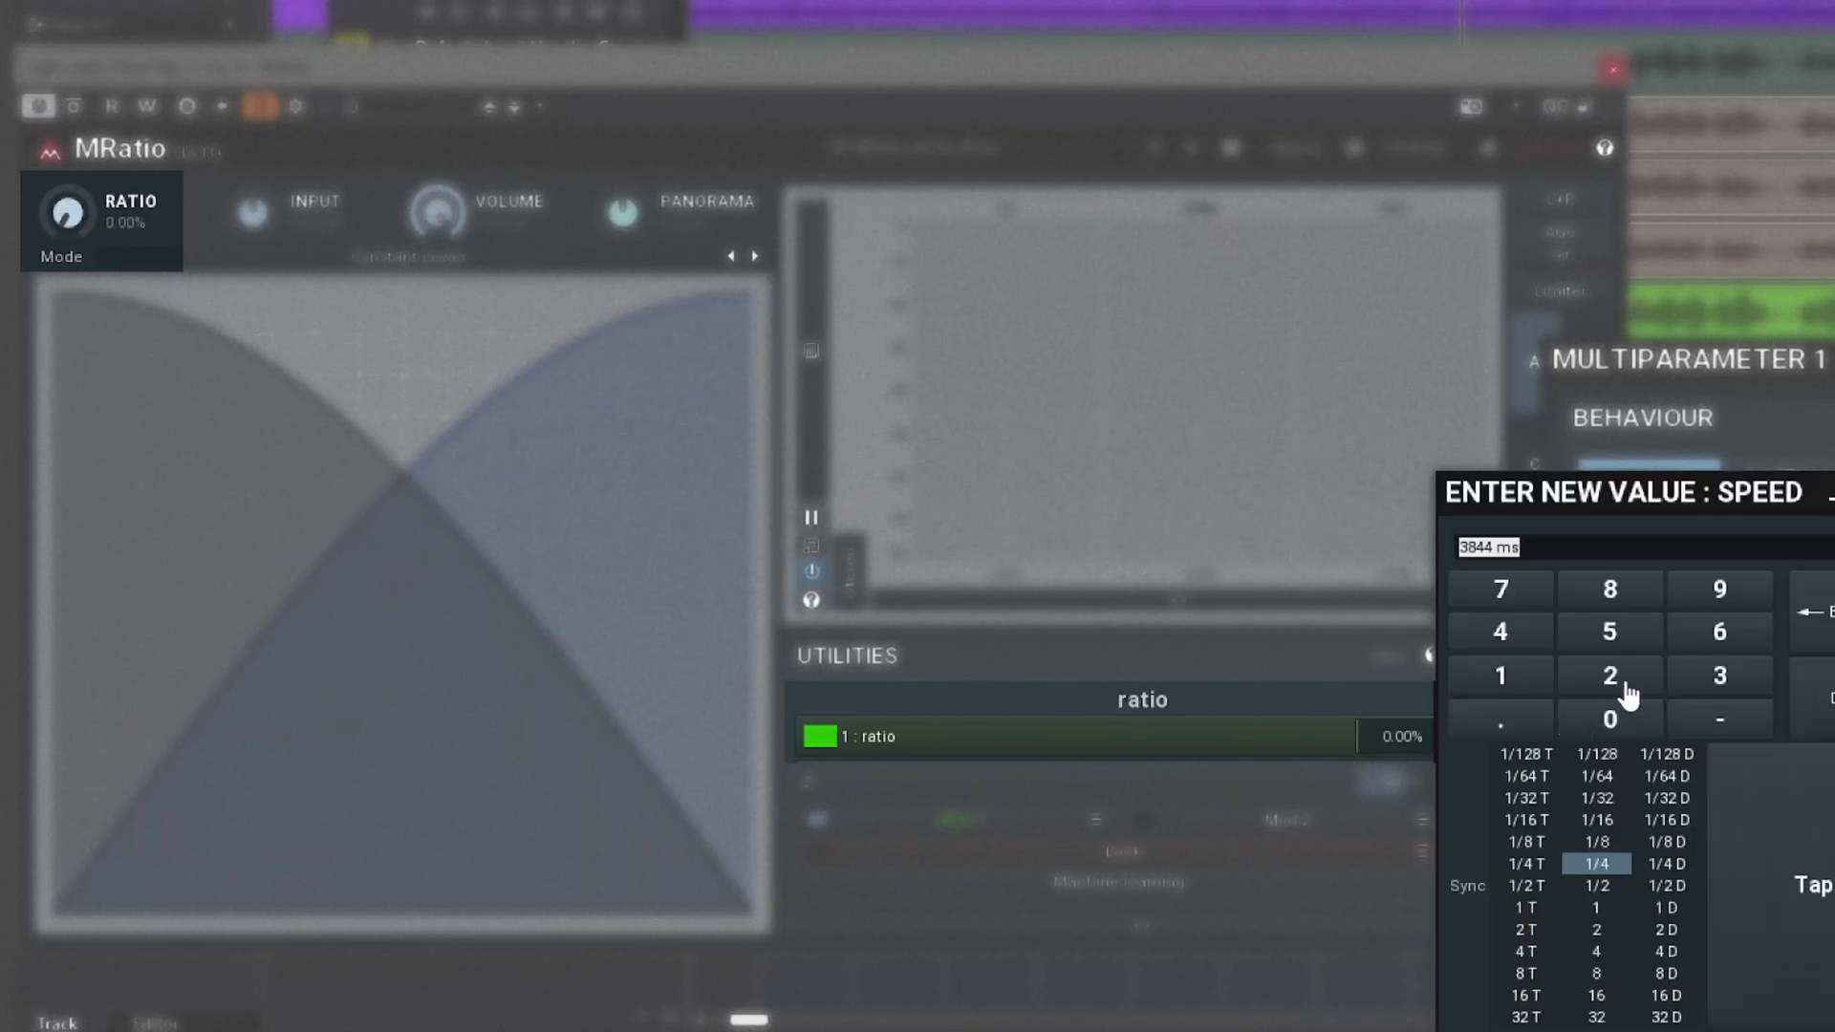
pyautogui.click(1610, 638)
pyautogui.click(1615, 723)
pyautogui.click(1616, 723)
pyautogui.press('Return')
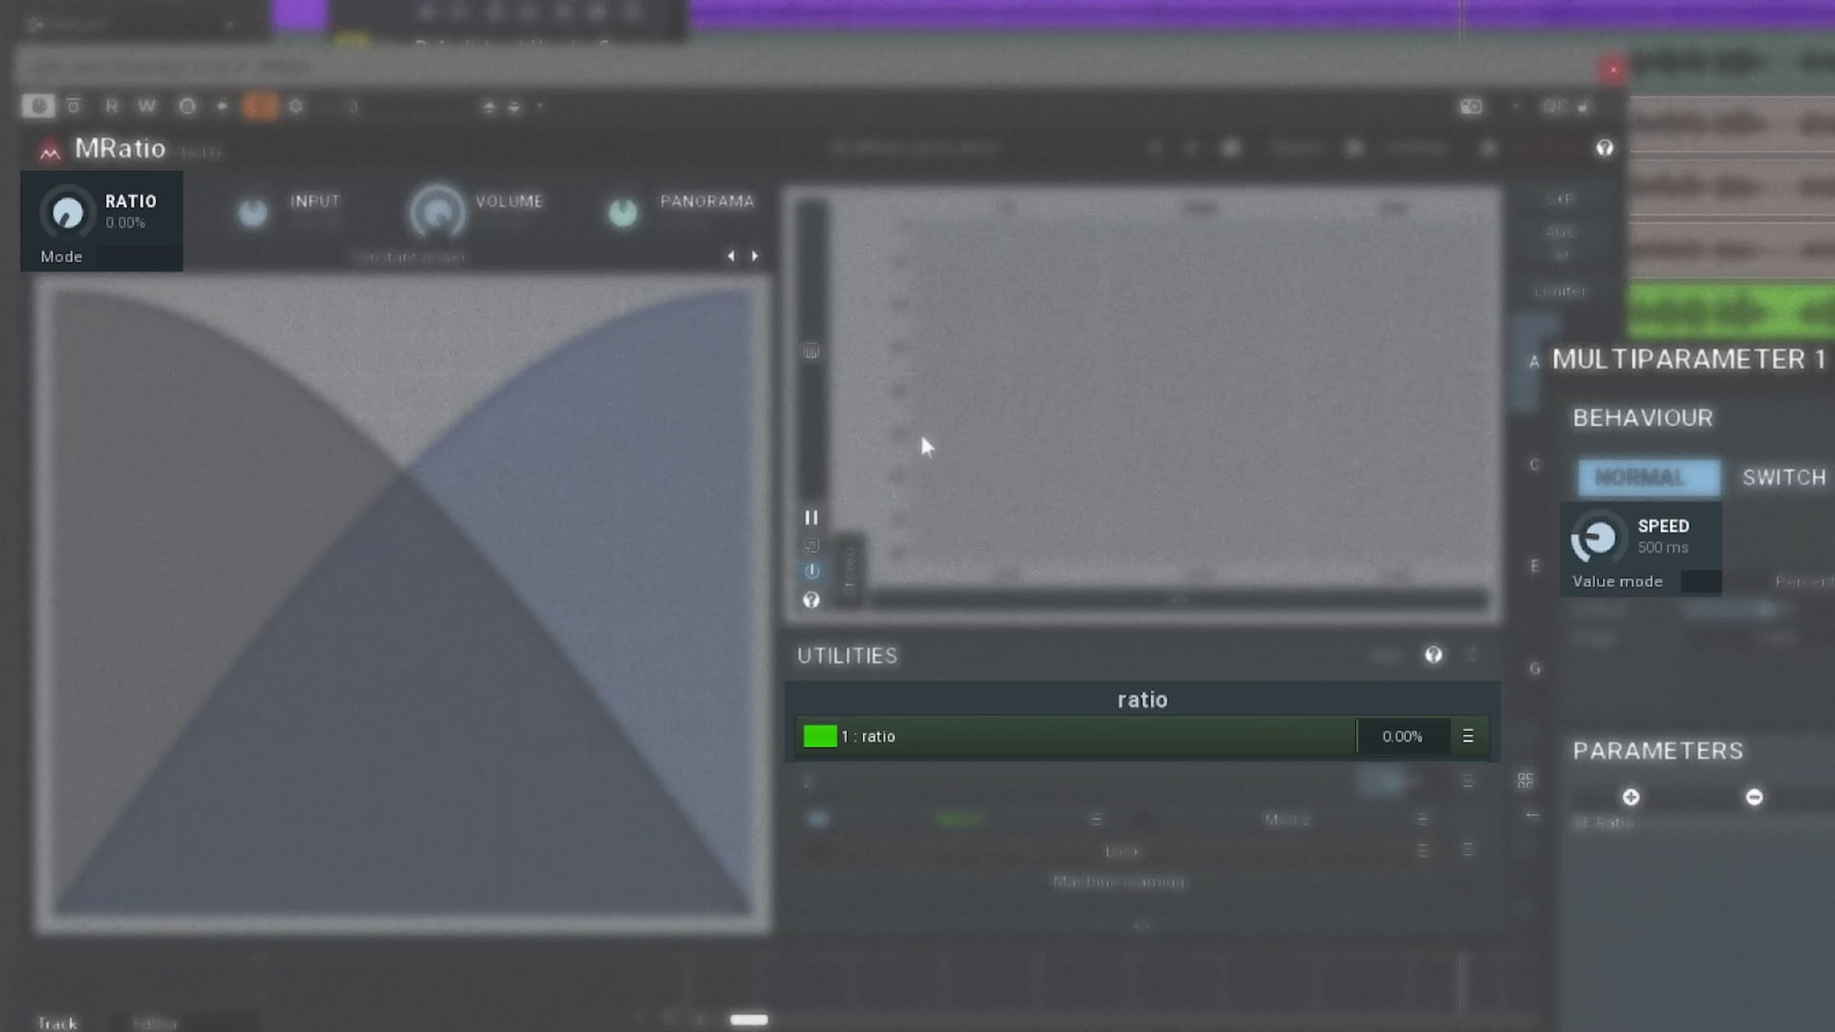
pyautogui.moveTo(1427, 738); pyautogui.dragTo(1427, 676)
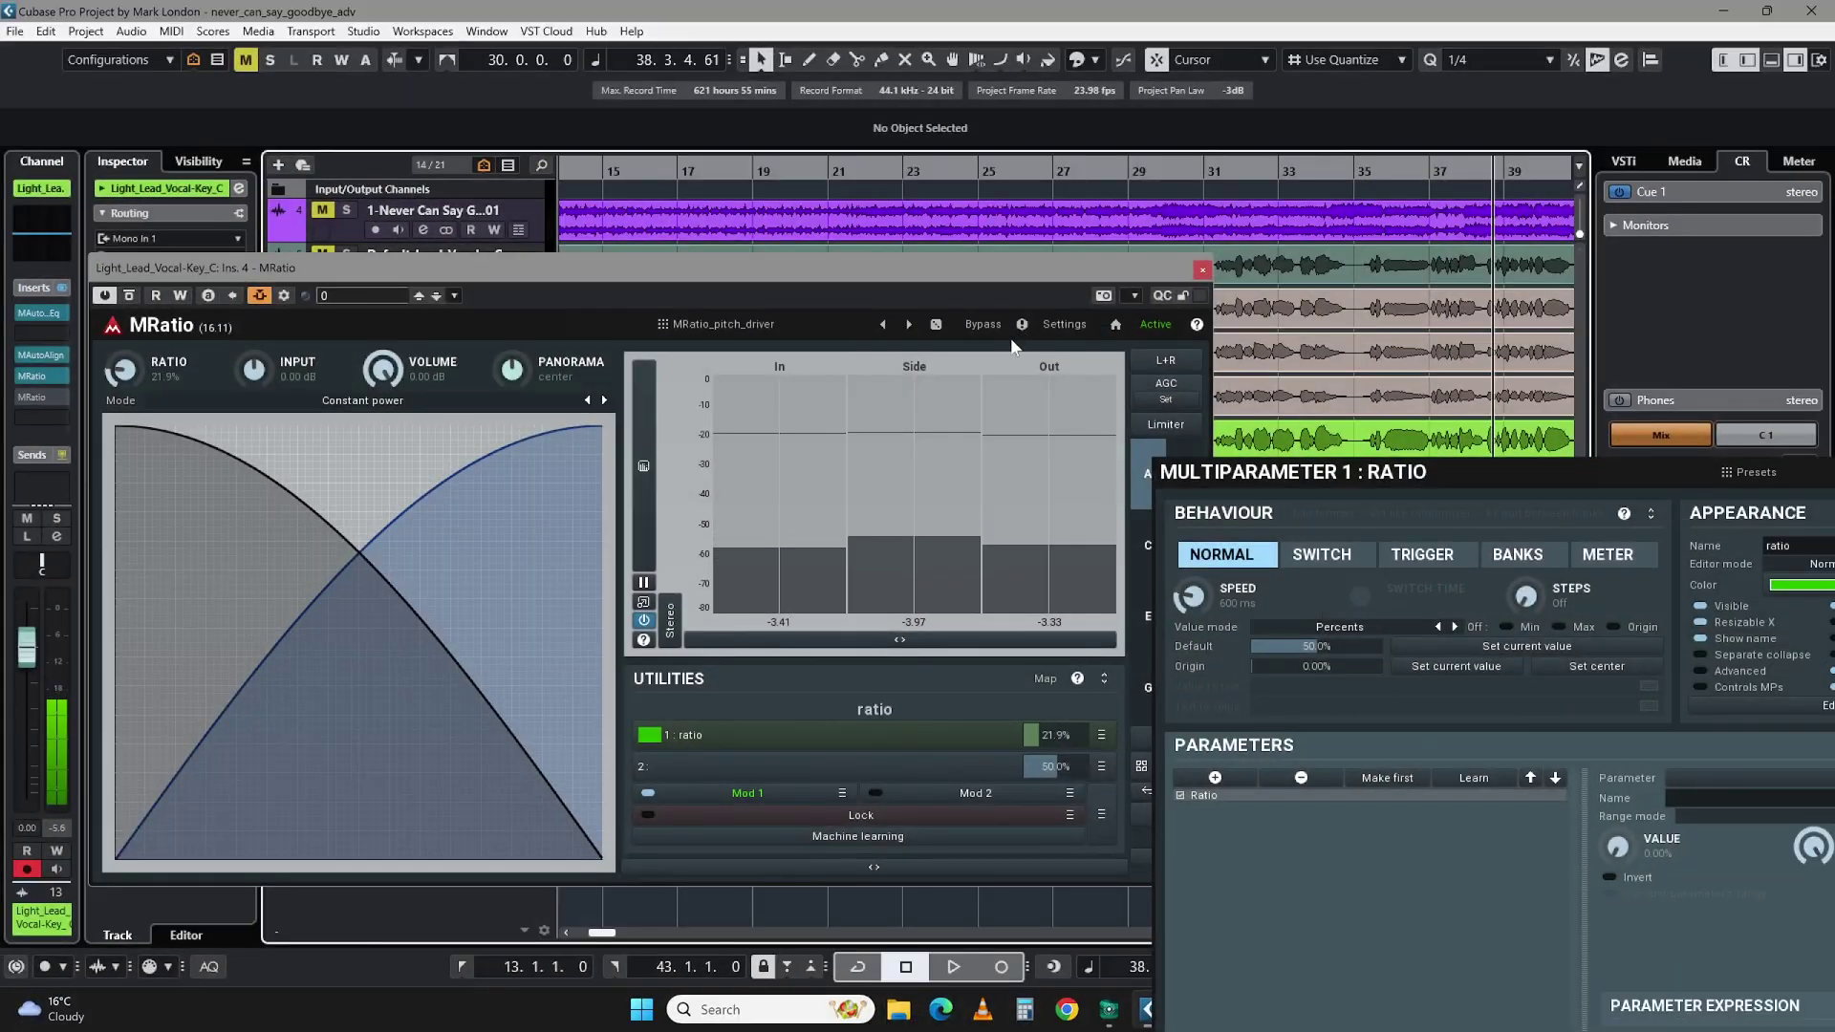
# Step: Close the ratio multiparameter's settings and move the MRatio window clear of the track list
pyautogui.moveTo(1262, 474); pyautogui.dragTo(699, 310)
pyautogui.click(1648, 297)
pyautogui.moveTo(917, 270); pyautogui.dragTo(1187, 283)
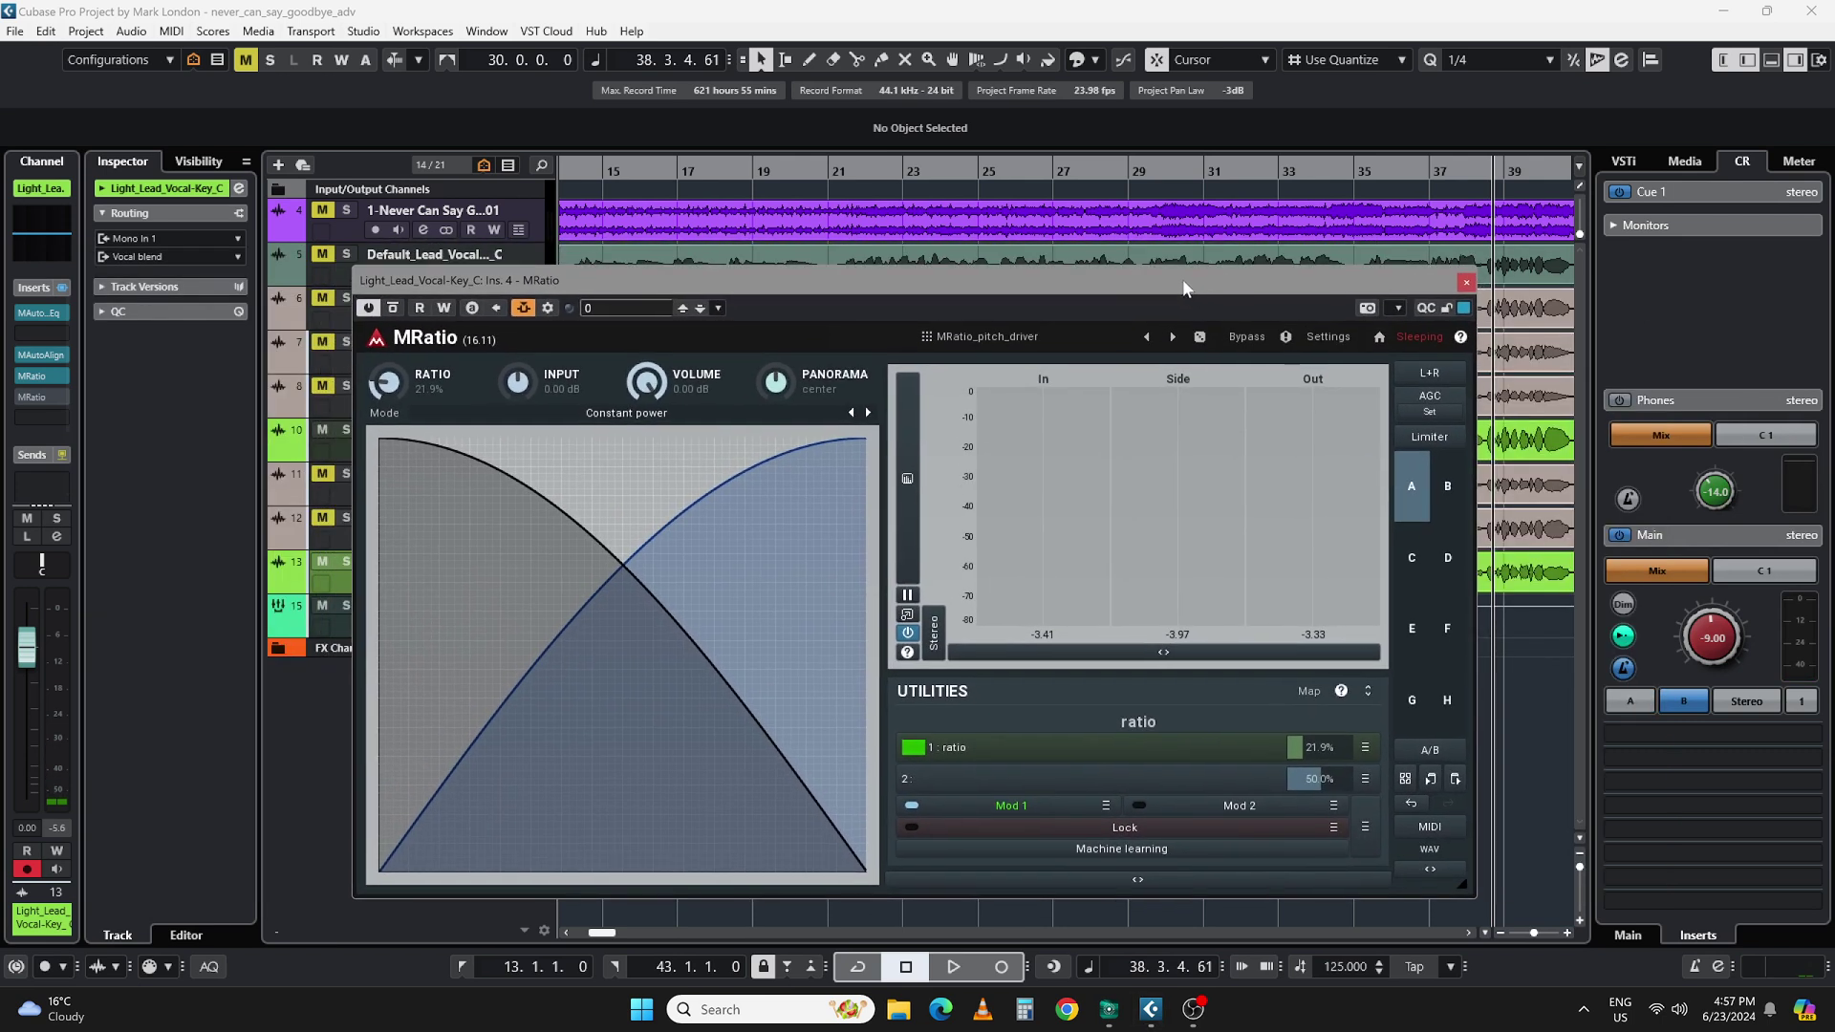